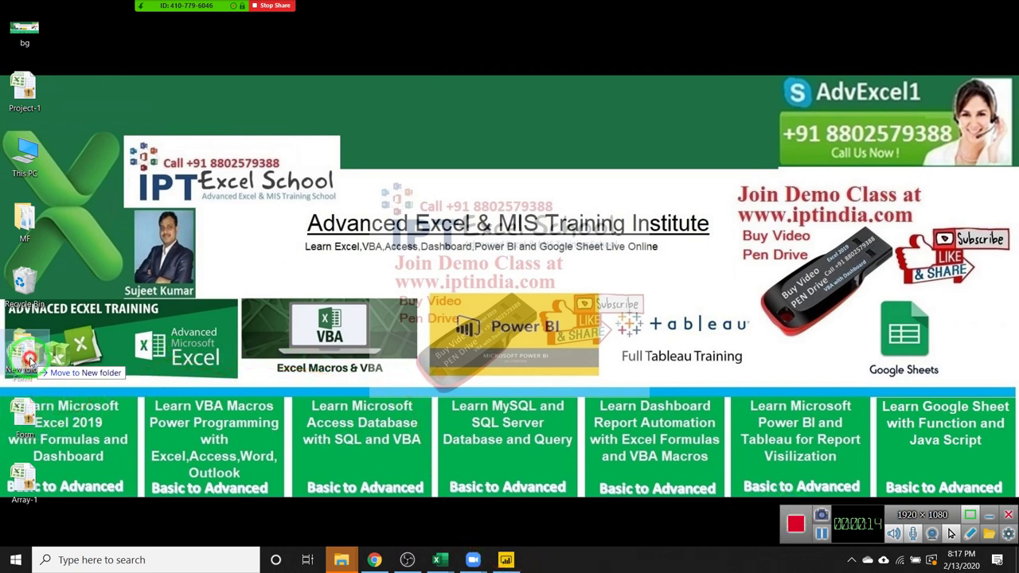
# Step: Move the Form file into the MF folder and drag the Array-1 file off the desktop
pyautogui.moveTo(24, 418); pyautogui.dragTo(24, 249)
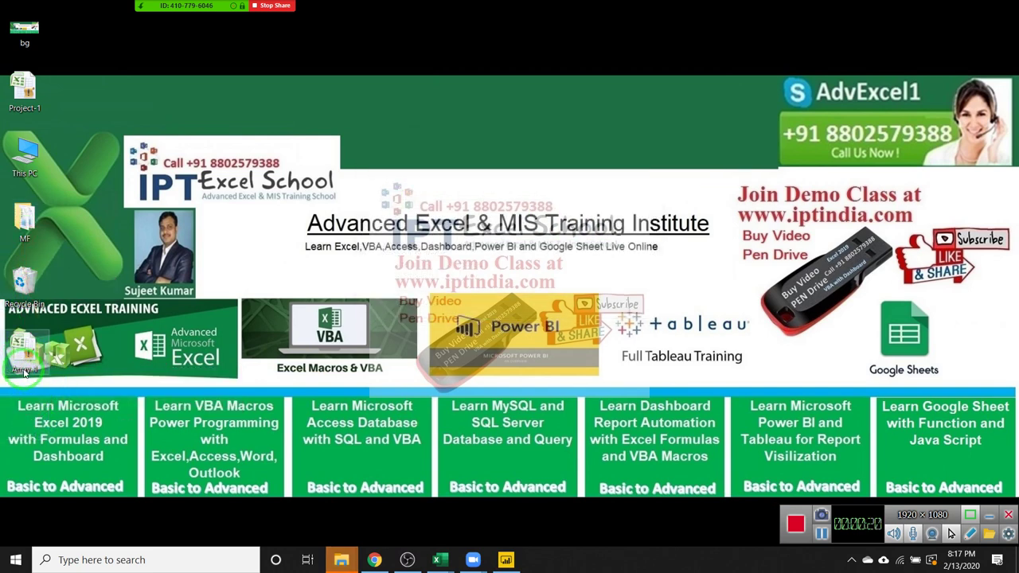
pyautogui.click(27, 342)
pyautogui.moveTo(26, 344); pyautogui.dragTo(23, 219)
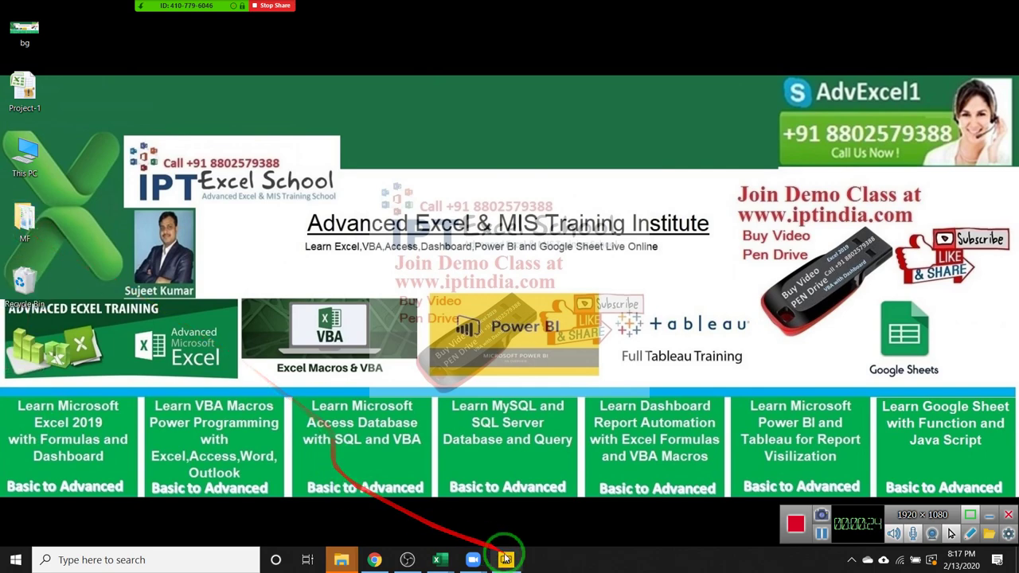
# Step: Bring Excel's Book1 to the front and open the DD workbook from the recent workbooks list
pyautogui.click(438, 561)
pyautogui.click(406, 518)
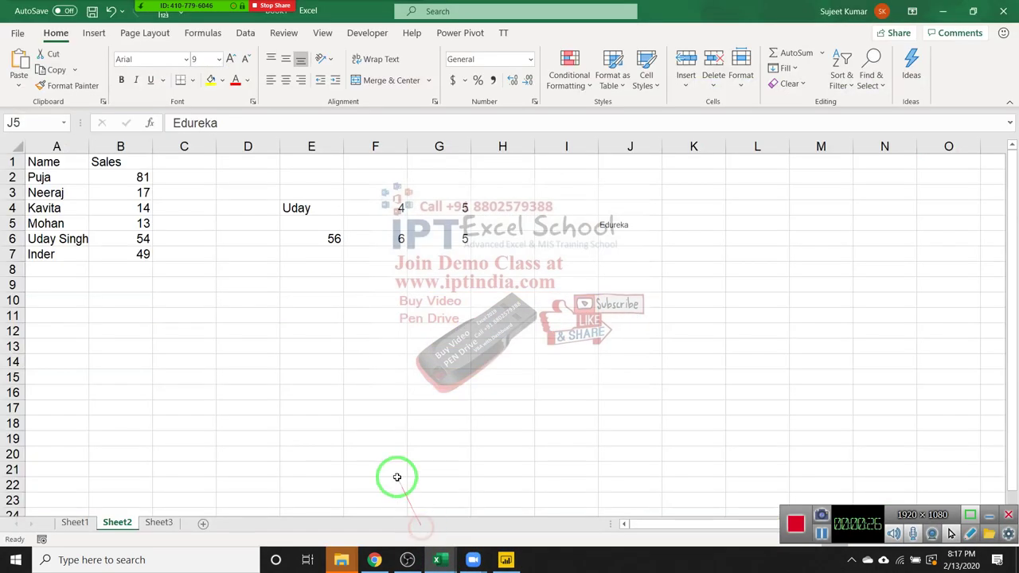
pyautogui.click(17, 34)
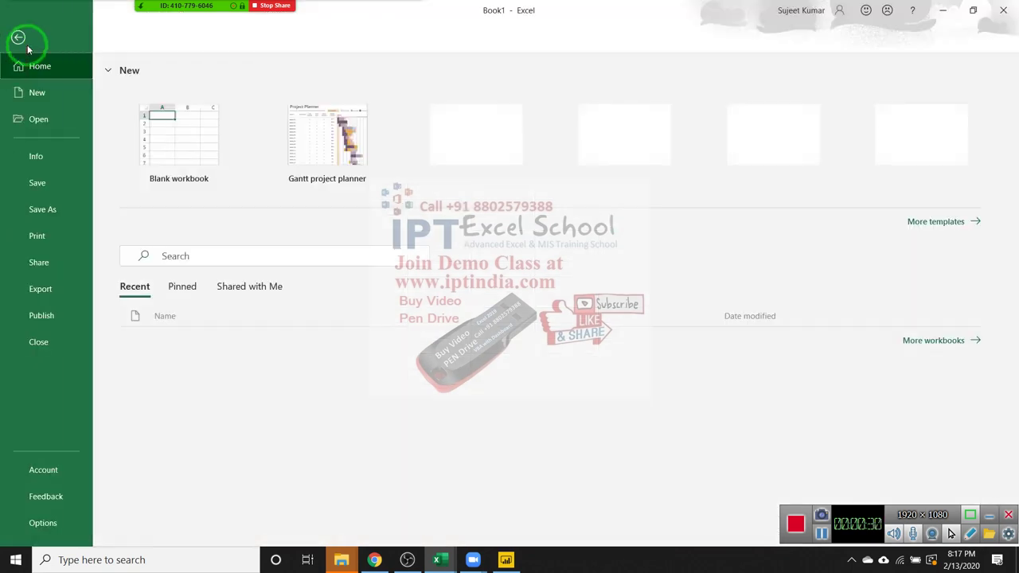
pyautogui.click(18, 33)
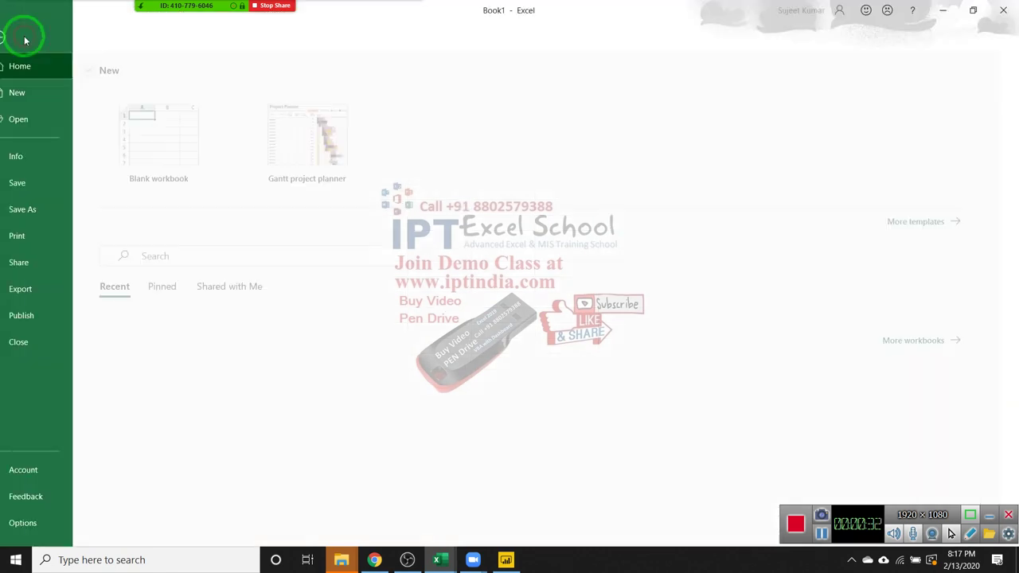
pyautogui.click(37, 120)
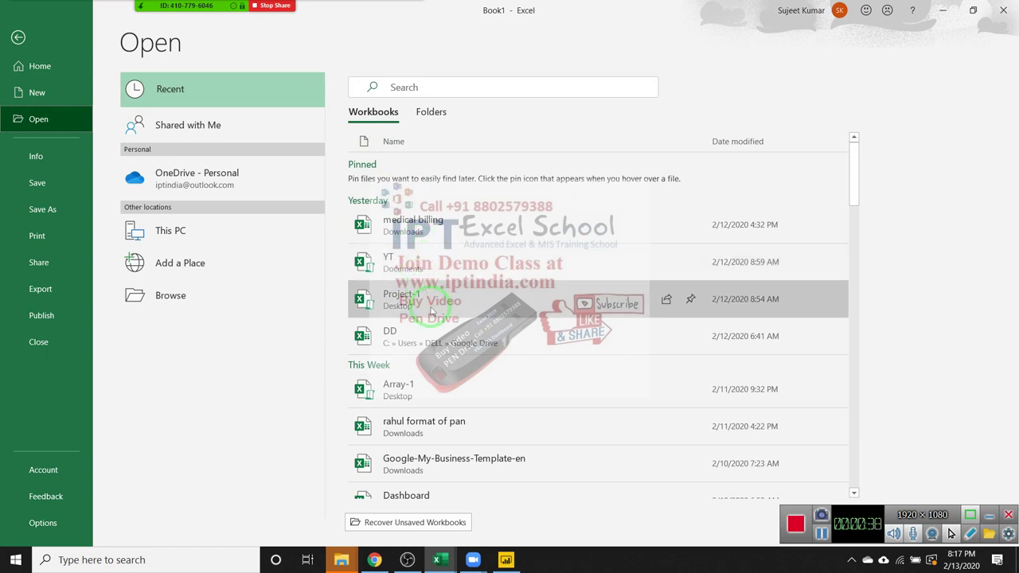
pyautogui.click(437, 345)
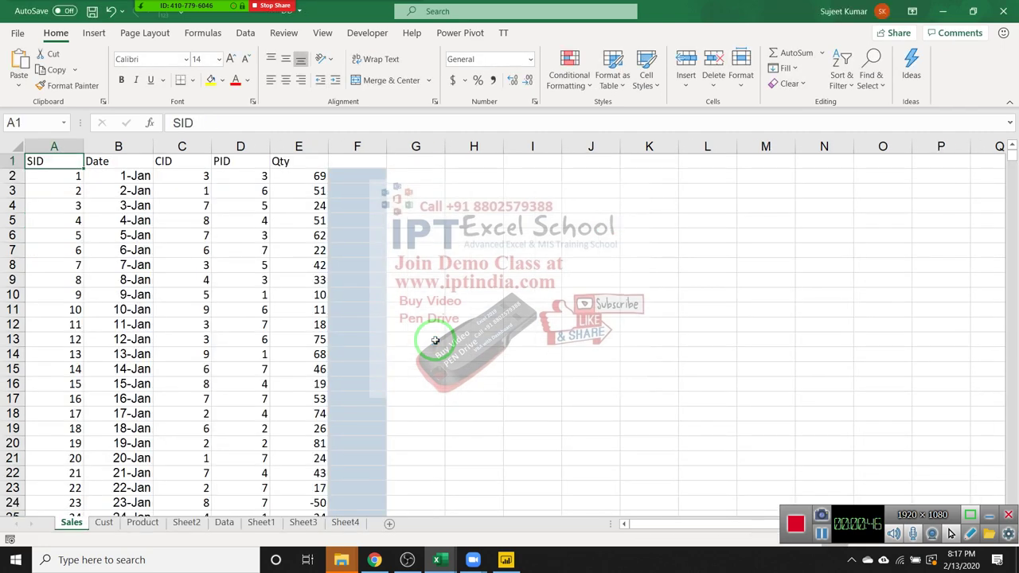
# Step: Check cells on the Sales sheet, switch to the Data sheet and look at Sort & Filter without sorting
pyautogui.click(355, 143)
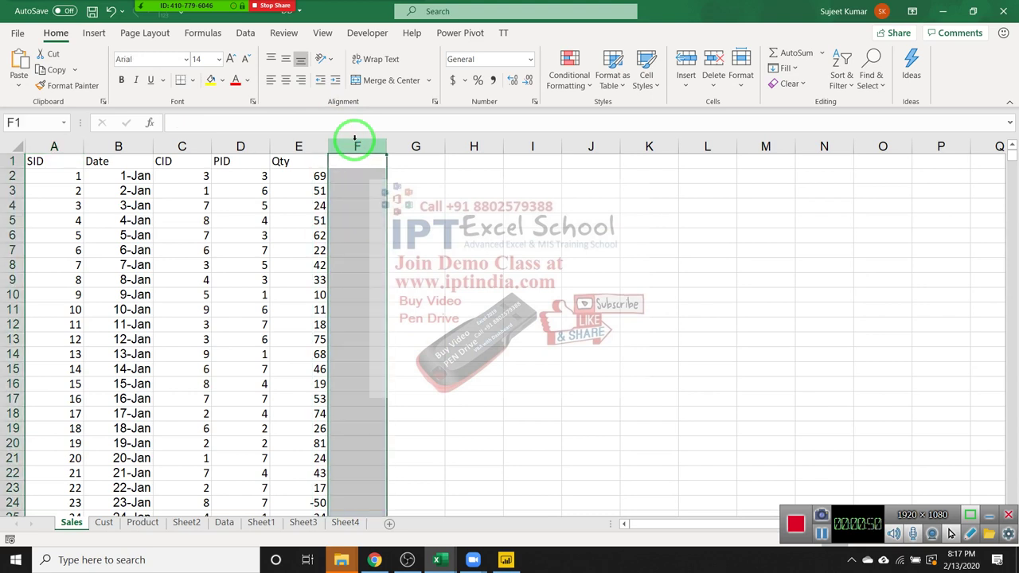
pyautogui.click(424, 178)
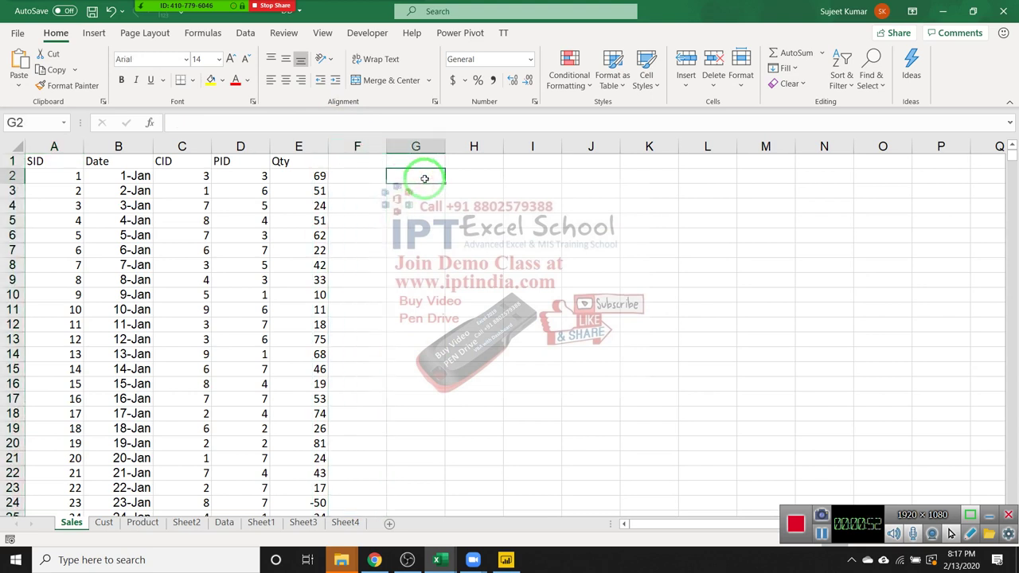
pyautogui.click(319, 191)
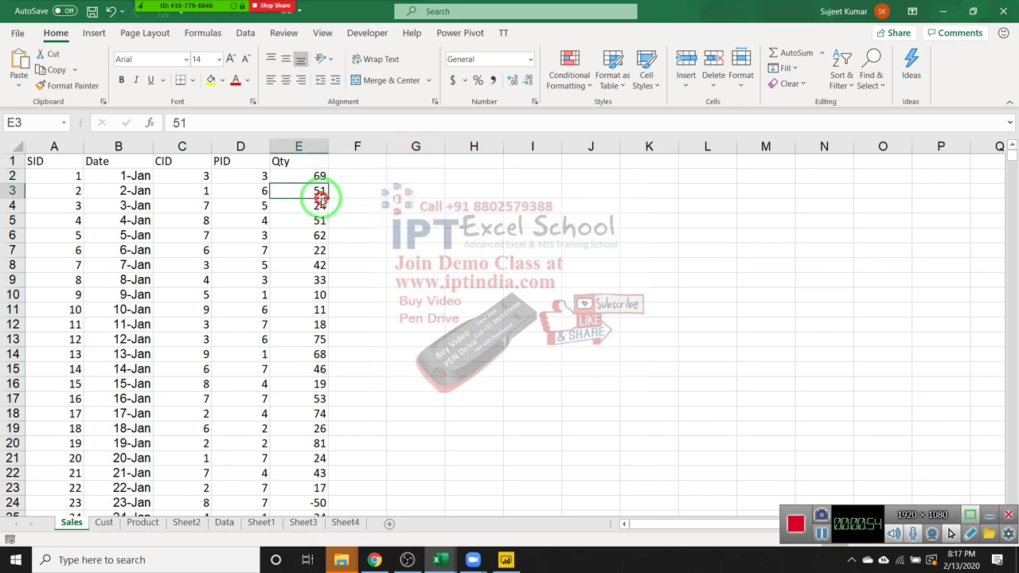
pyautogui.click(225, 523)
pyautogui.click(350, 269)
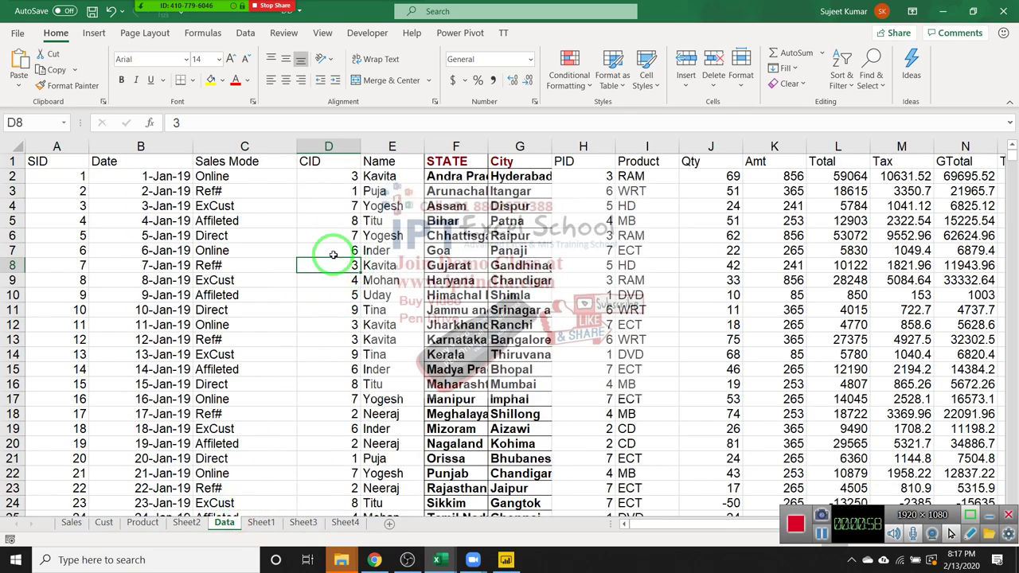
pyautogui.click(838, 74)
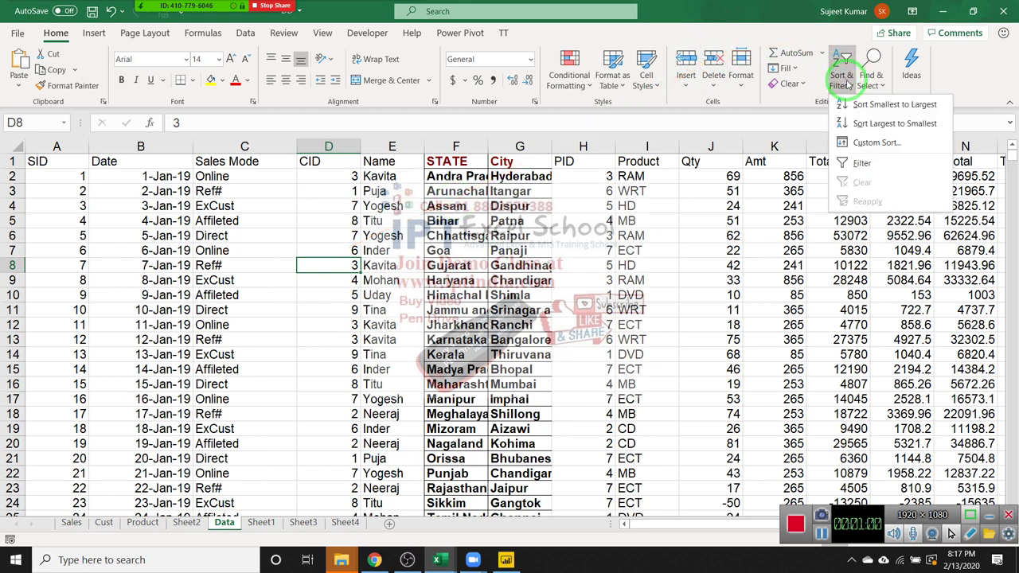
pyautogui.click(510, 200)
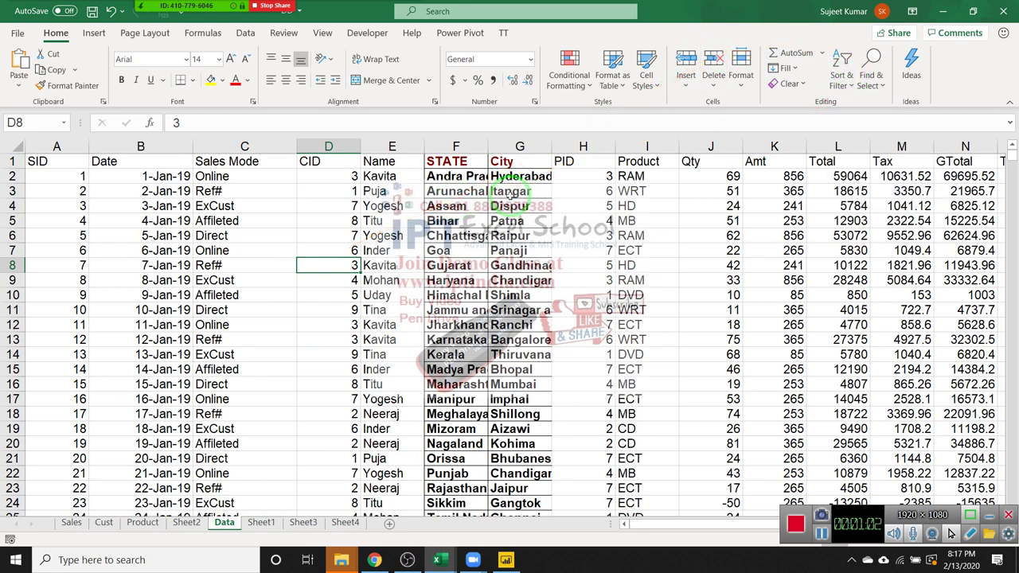
# Step: Close the WhatsApp tab in Chrome and minimize the browser
pyautogui.click(373, 559)
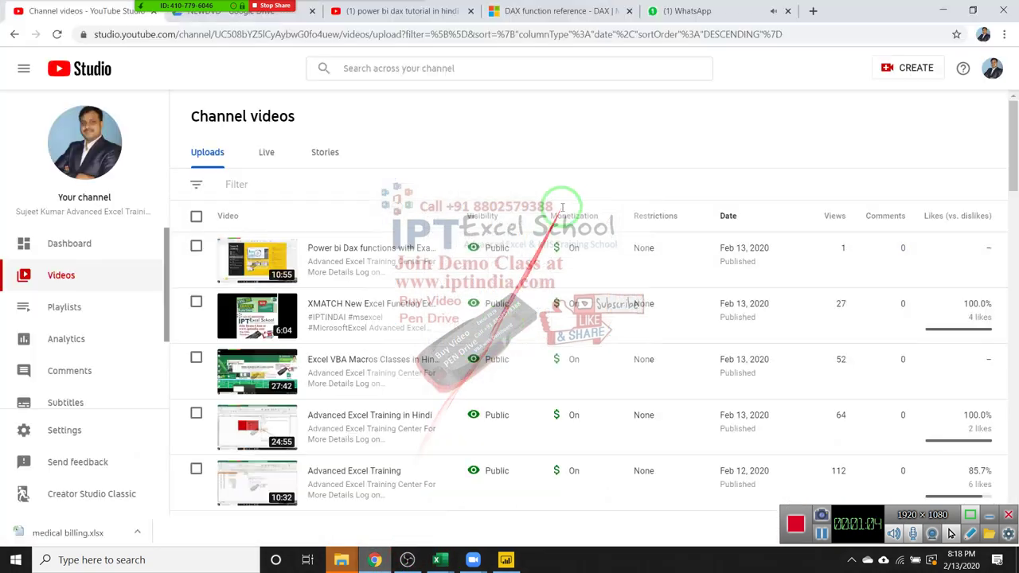
pyautogui.click(676, 11)
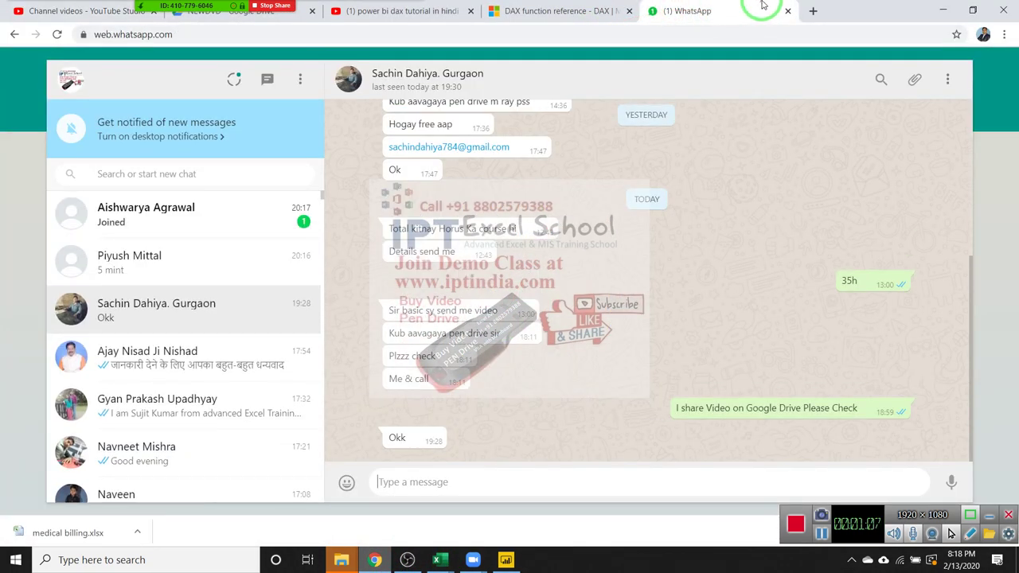
pyautogui.click(786, 12)
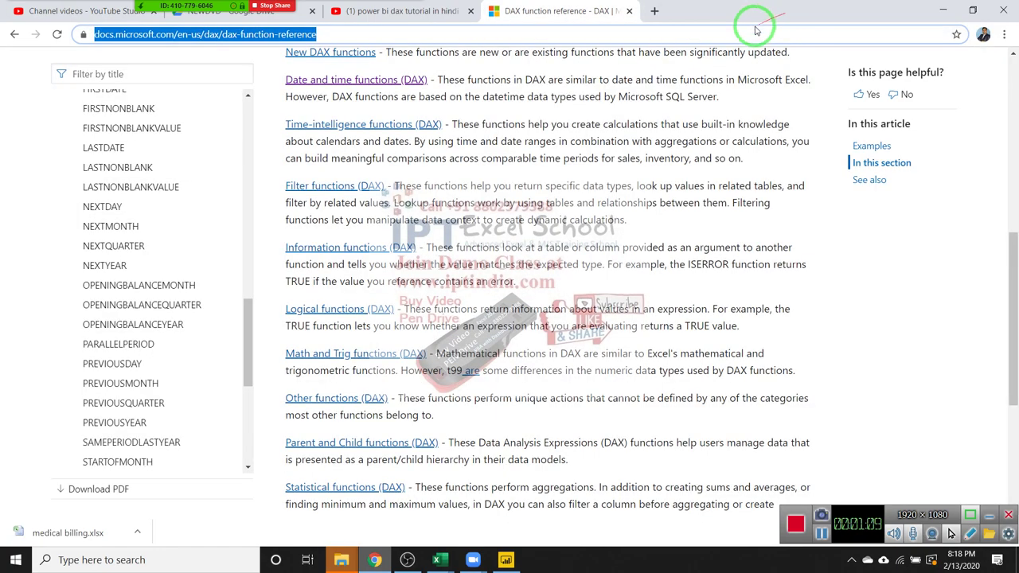
pyautogui.click(939, 10)
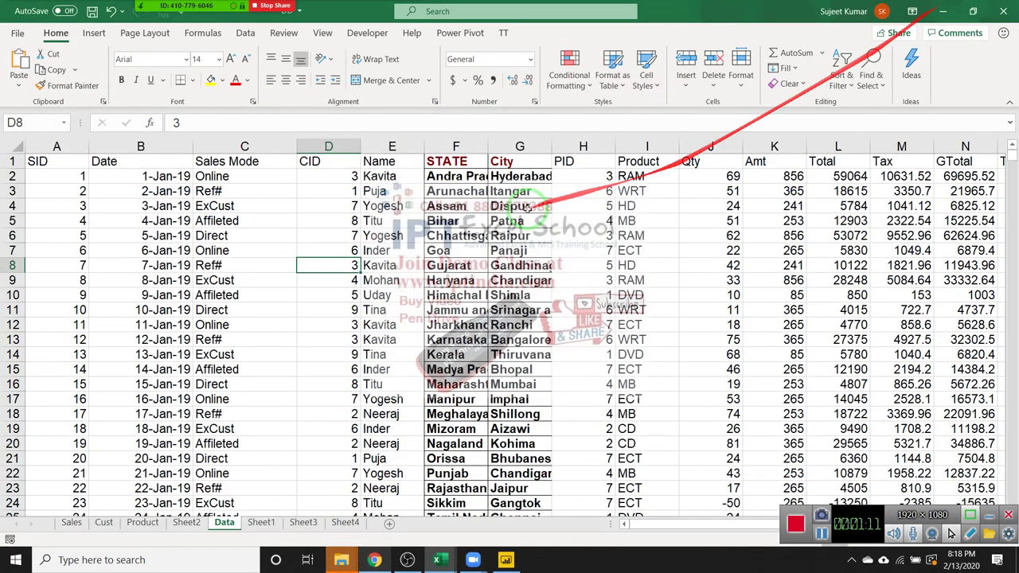
pyautogui.click(510, 223)
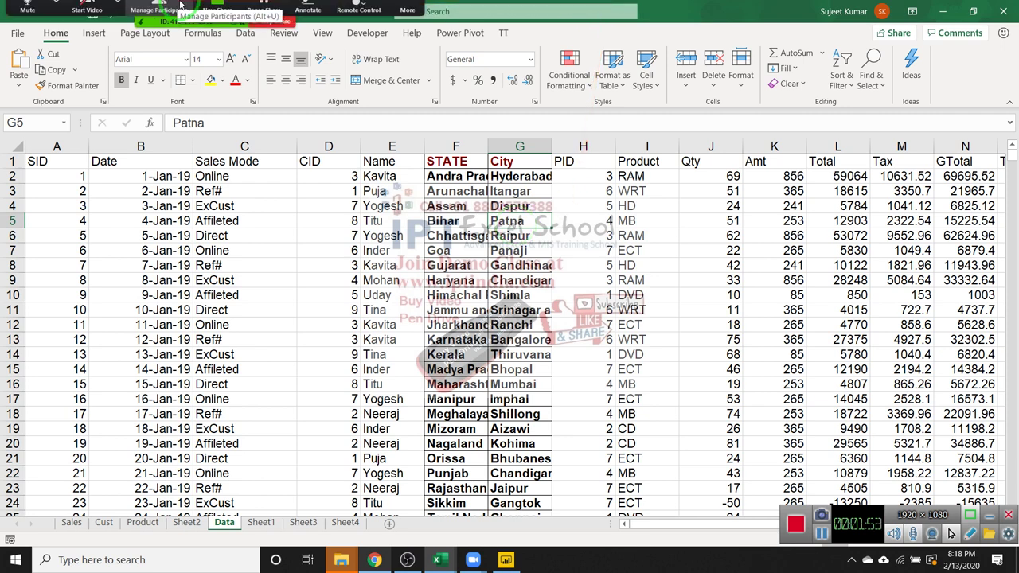
# Step: In Zoom's participants list, allow recording for one attendee and spotlight another attendee's video
pyautogui.click(159, 14)
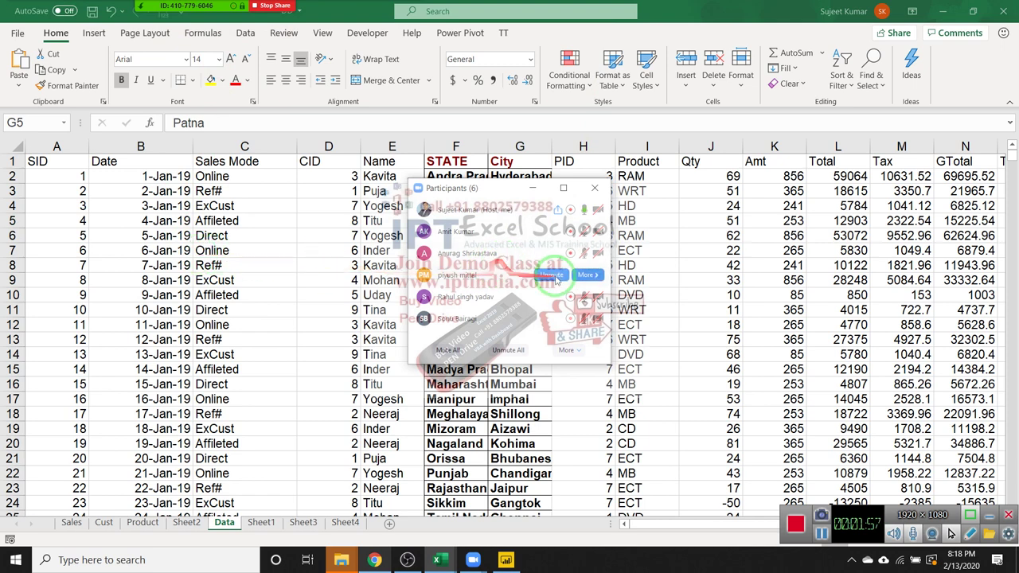
pyautogui.click(589, 275)
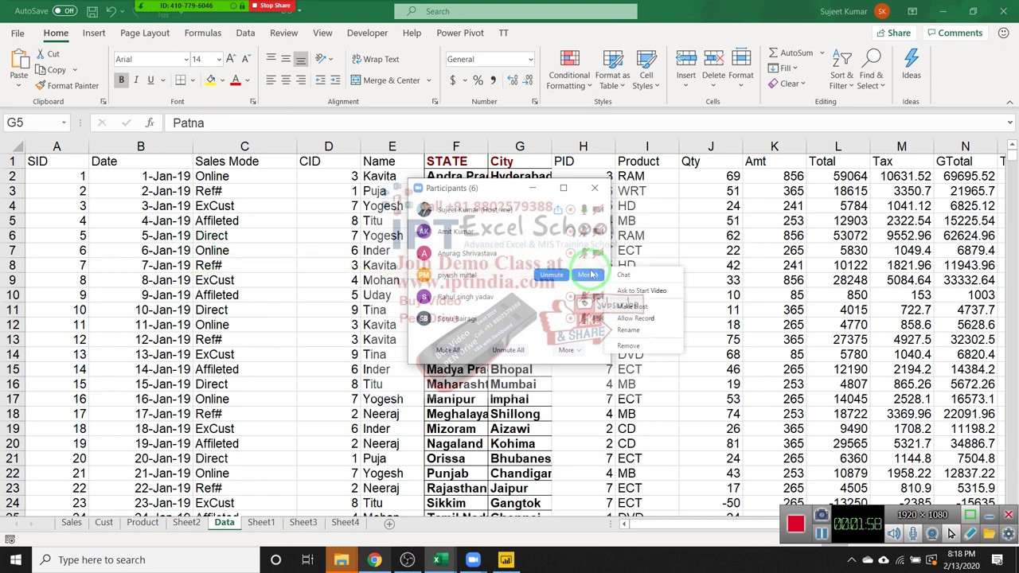
pyautogui.click(628, 305)
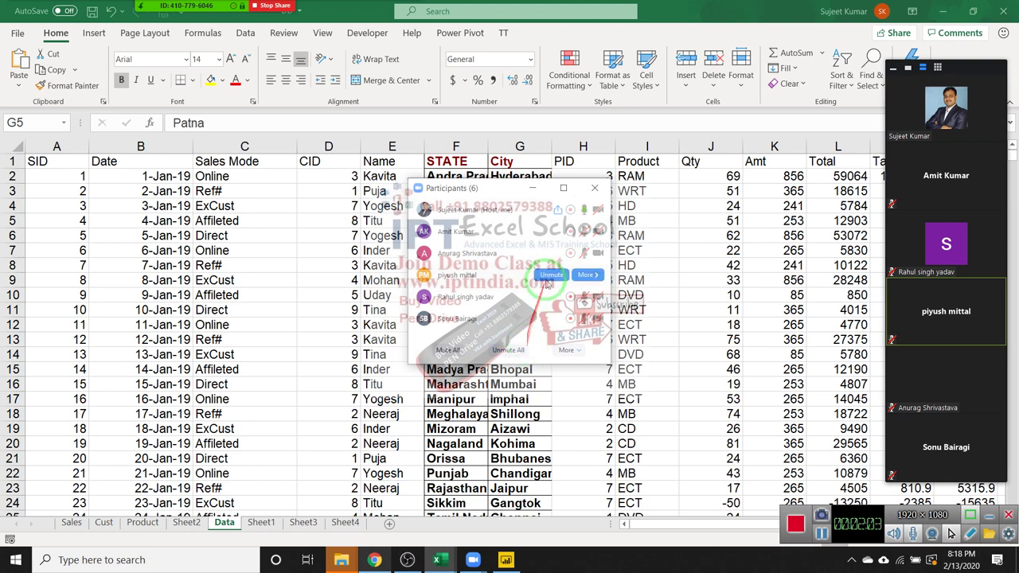
pyautogui.moveTo(555, 262)
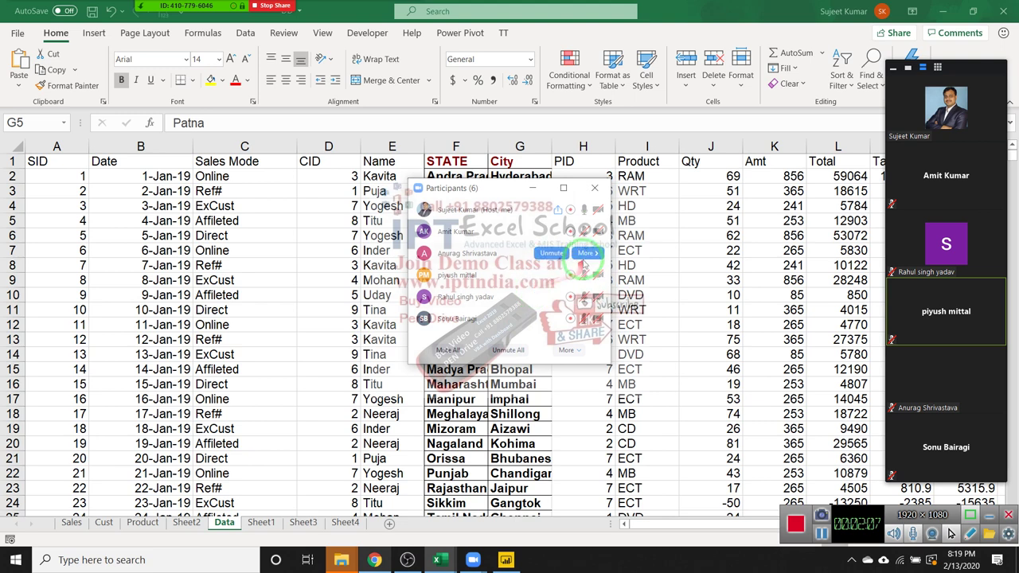
pyautogui.click(586, 252)
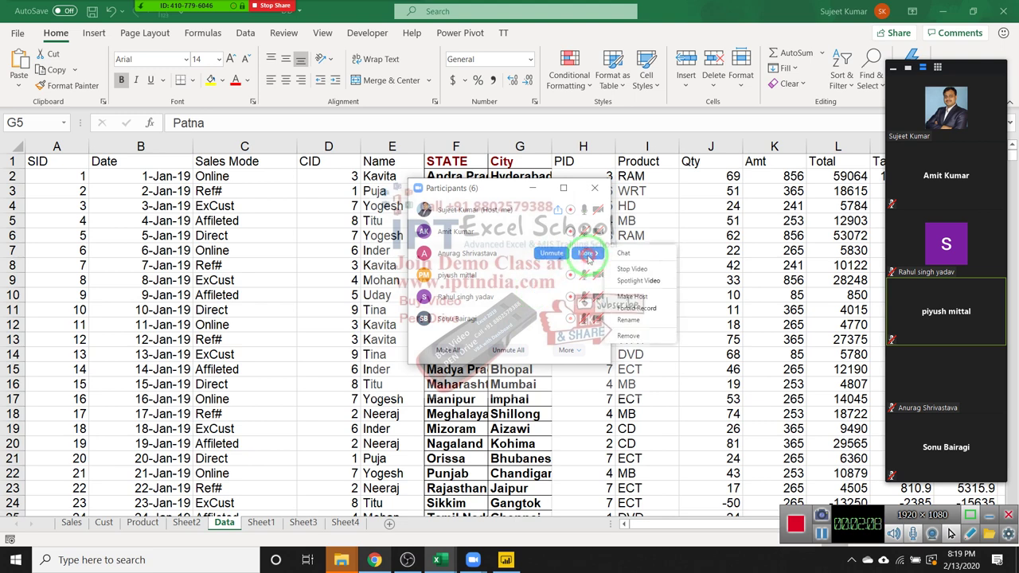
pyautogui.click(634, 280)
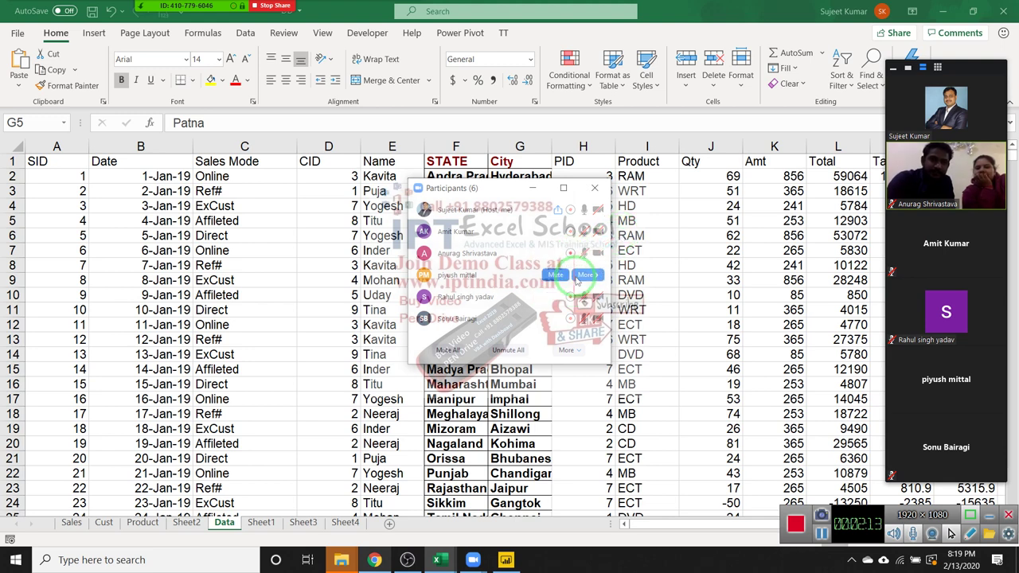
pyautogui.moveTo(610, 209)
pyautogui.click(594, 188)
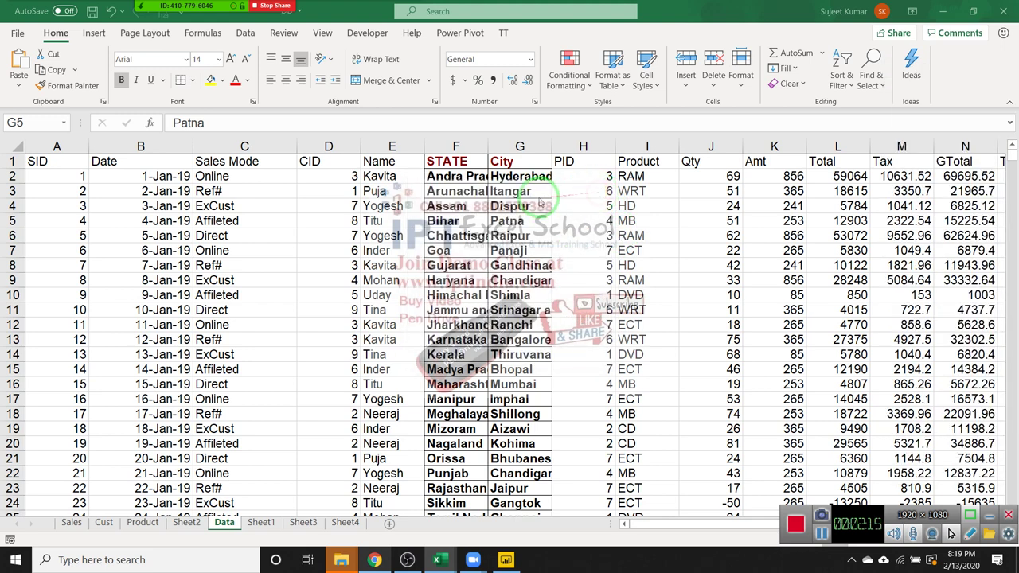
pyautogui.click(628, 213)
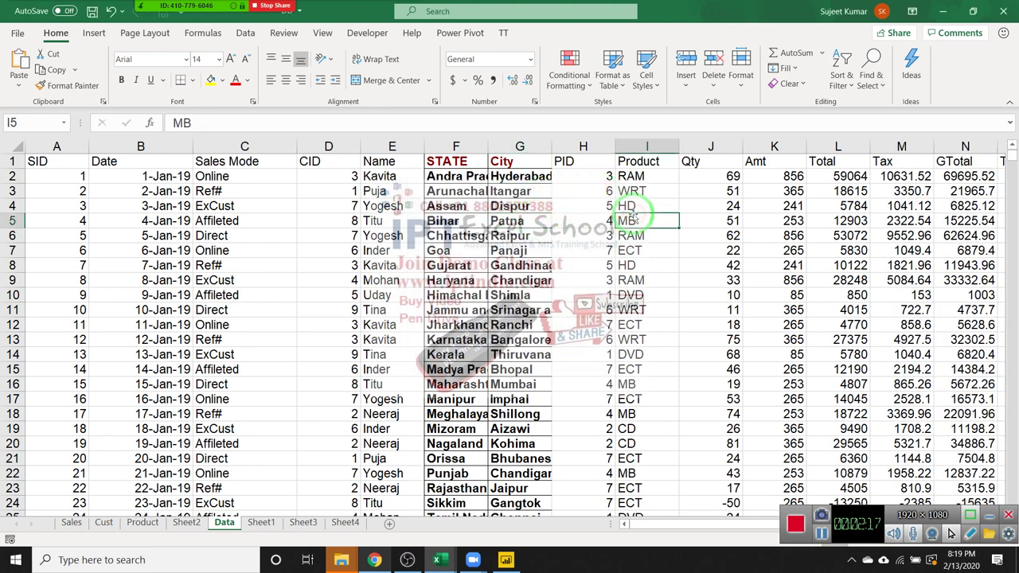
pyautogui.click(643, 171)
pyautogui.click(643, 161)
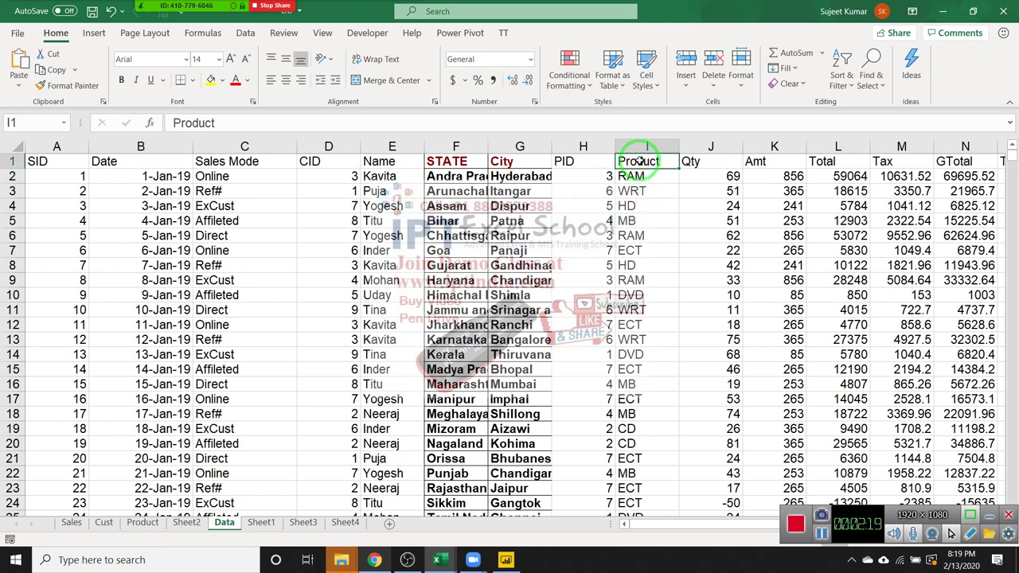
pyautogui.hotkey('ctrl', 'Home')
pyautogui.hotkey('ctrl', 'Right')
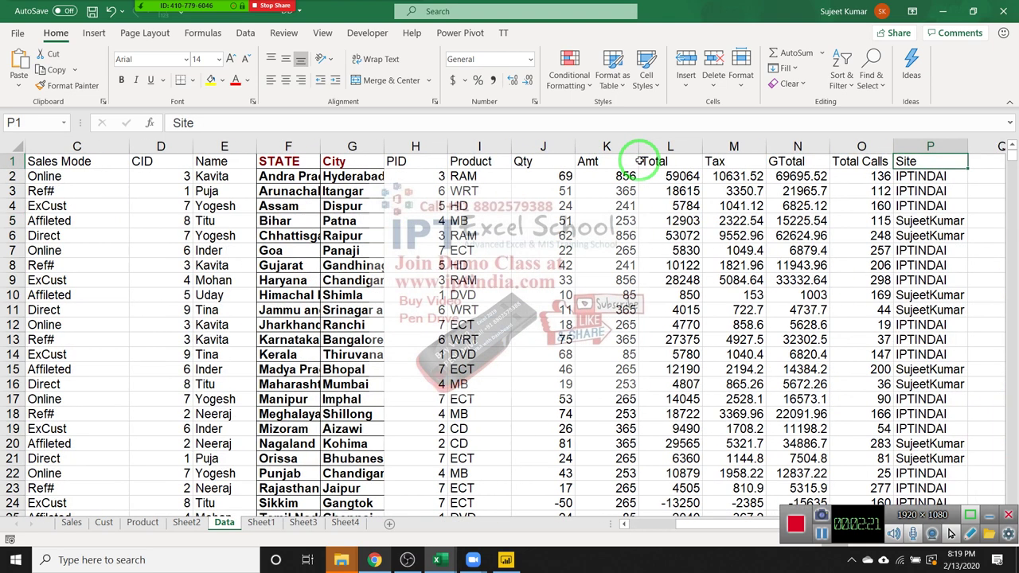
pyautogui.hotkey('ctrl', 'Left')
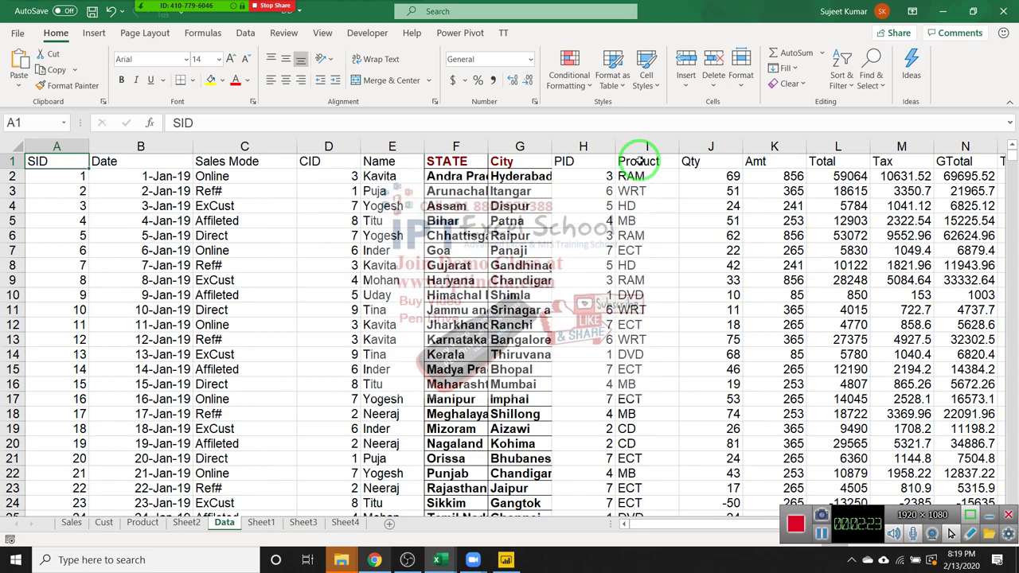
pyautogui.hotkey('ctrl', 'shift', 'Right')
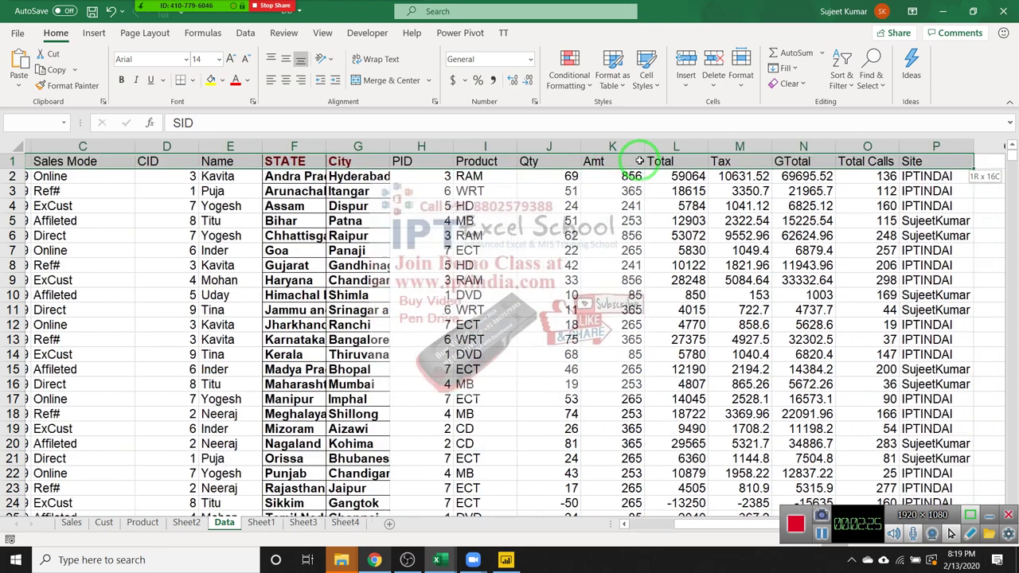
pyautogui.hotkey('ctrl', 'shift', 'Down')
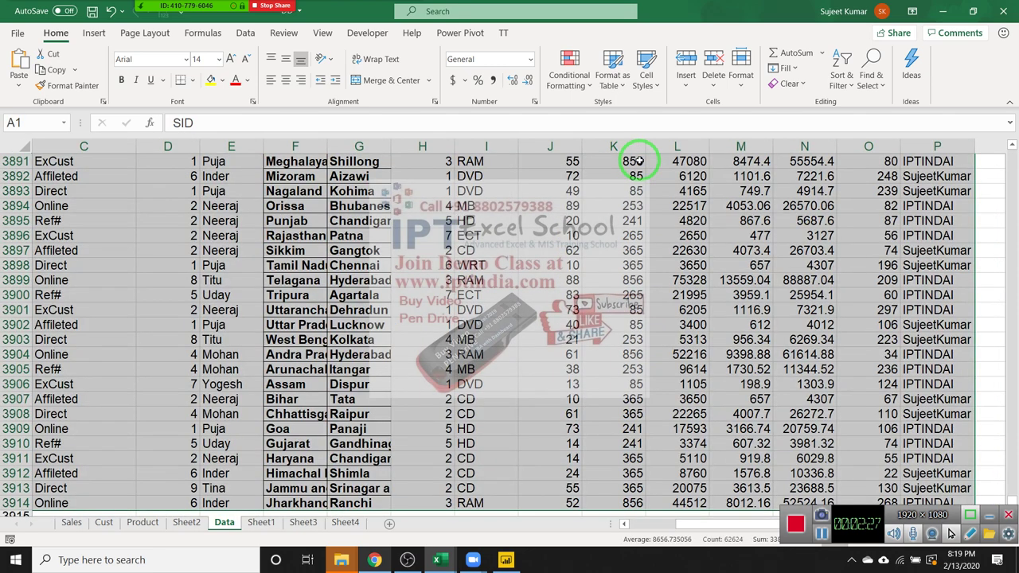
pyautogui.hotkey('ctrl', 'Home')
pyautogui.press('Down')
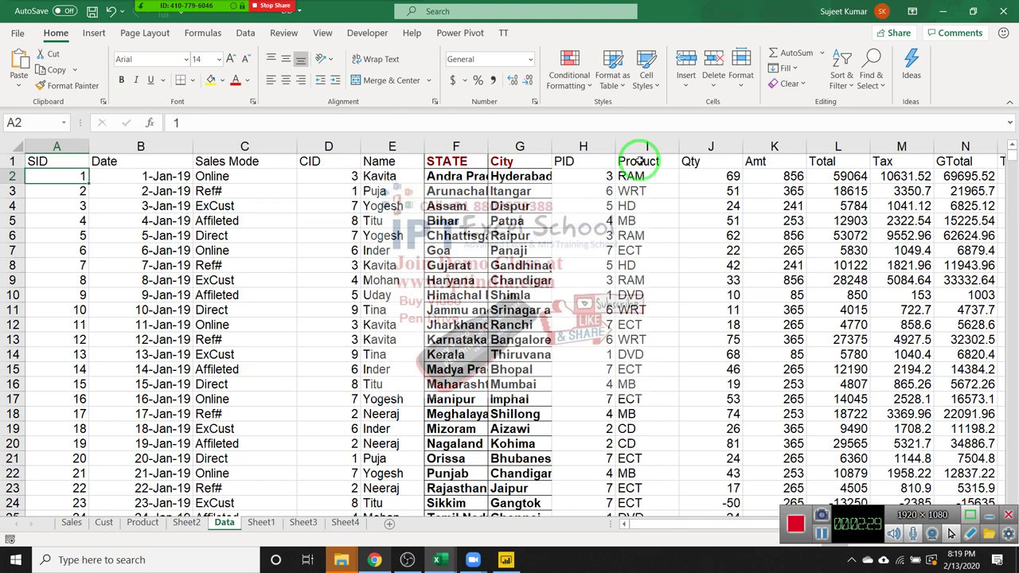
pyautogui.press('Down')
pyautogui.press('Down')
pyautogui.press('Down')
pyautogui.press('Down')
pyautogui.press('Down')
pyautogui.press('Down')
pyautogui.press('Down')
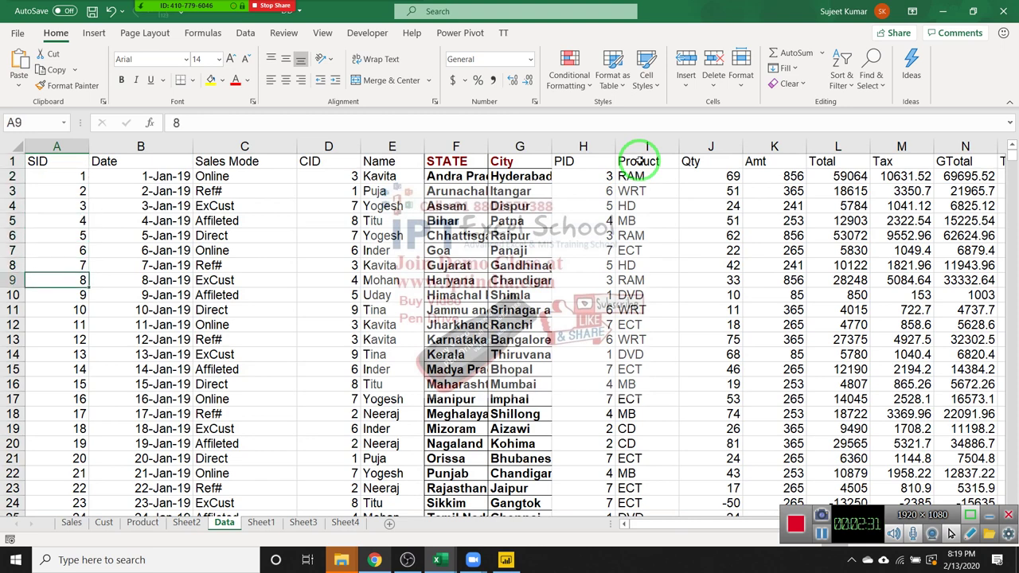
pyautogui.press('Down')
pyautogui.press('Down')
pyautogui.press('Down')
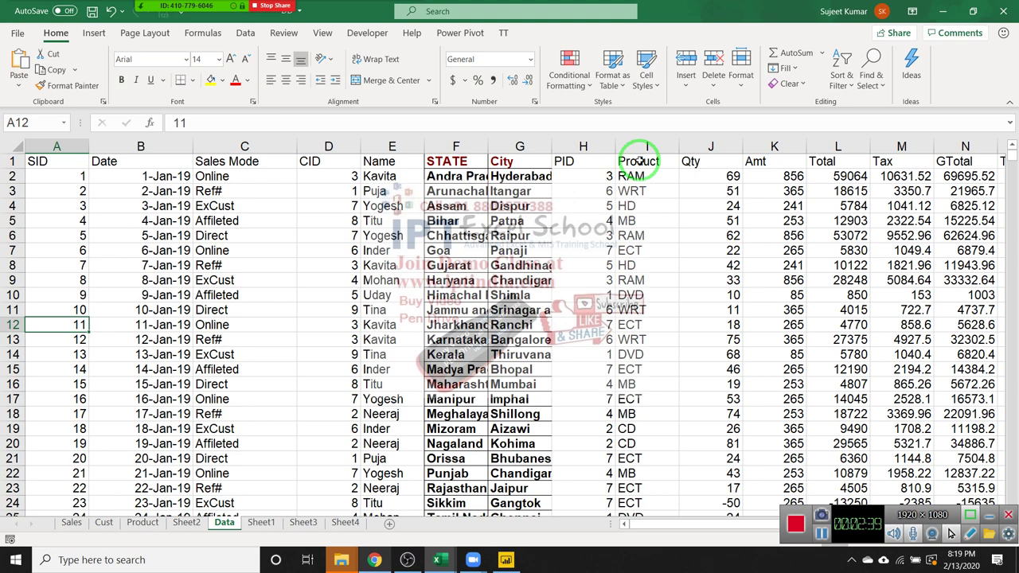
pyautogui.hotkey('shift', 'space')
pyautogui.hotkey('ctrl', 'shift', '+')
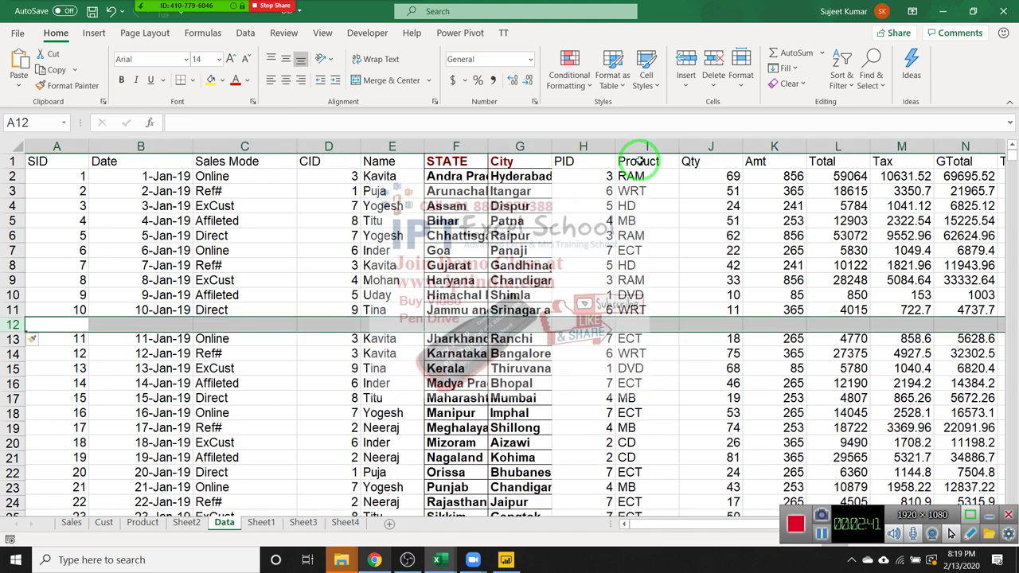
pyautogui.press('Up')
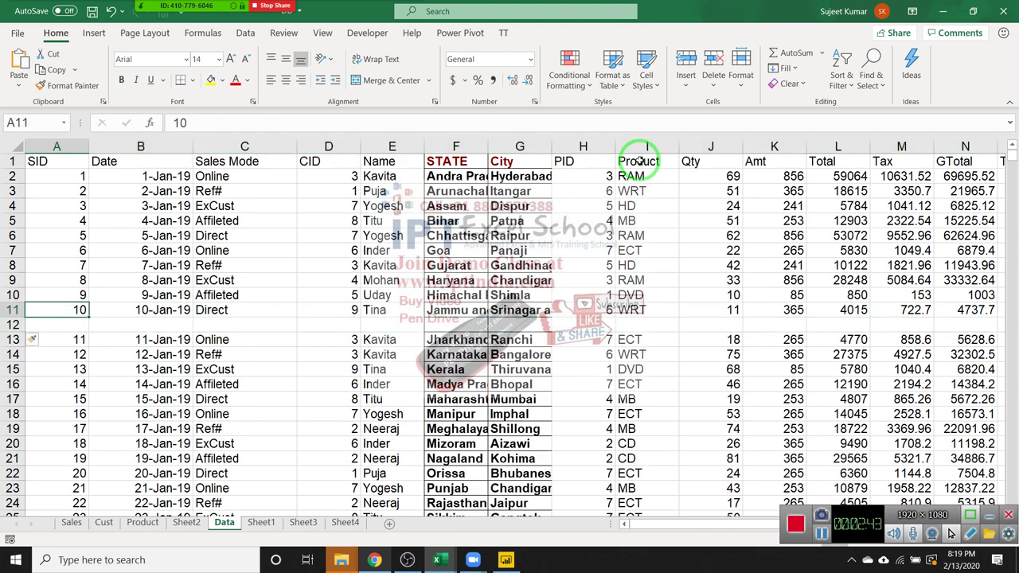
pyautogui.press('Up')
pyautogui.press('Up')
pyautogui.press('Up')
pyautogui.press('Up')
pyautogui.press('Up')
pyautogui.press('Up')
pyautogui.press('Up')
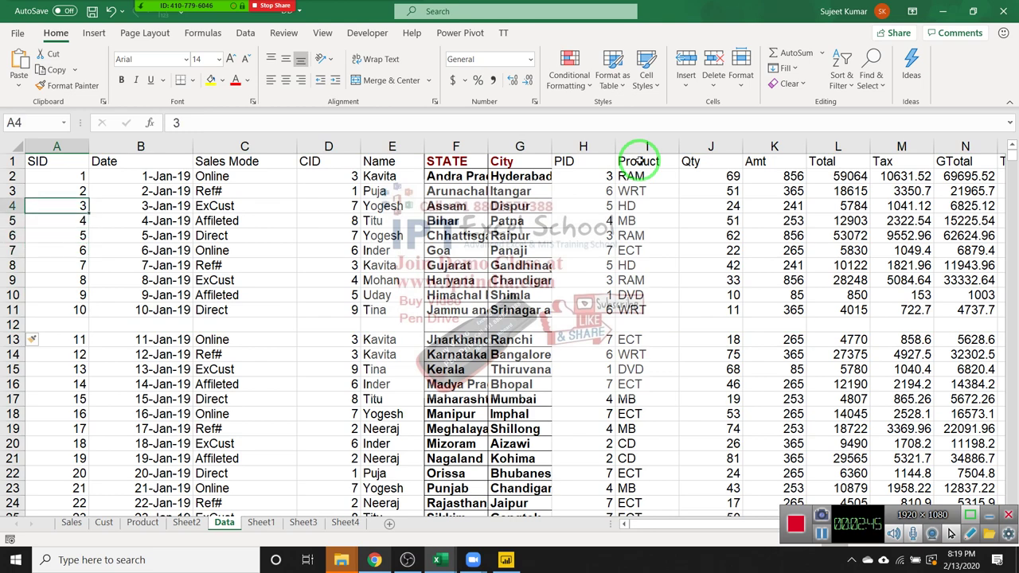
pyautogui.press('Up')
pyautogui.press('Up')
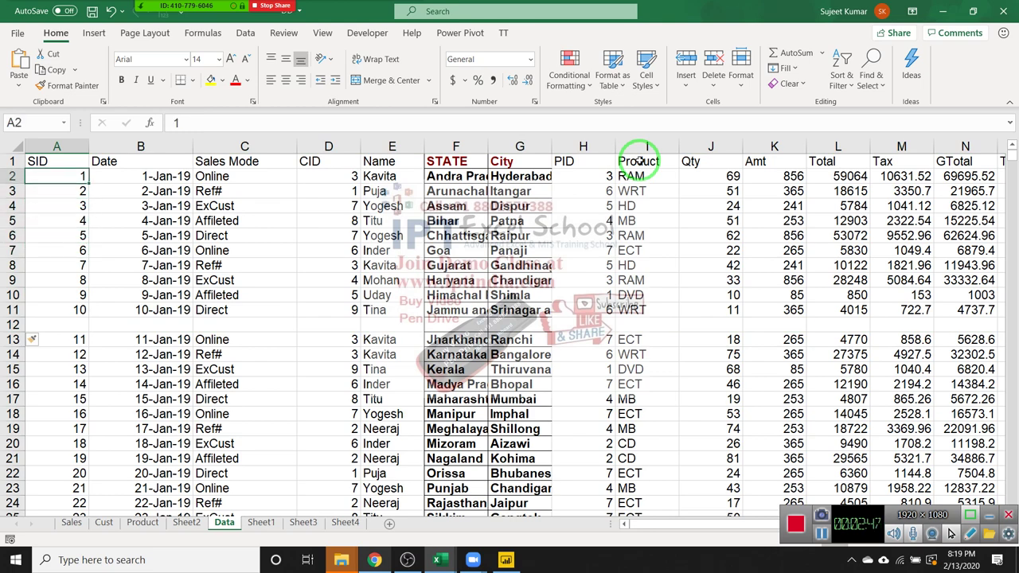
pyautogui.hotkey('ctrl', 'a')
pyautogui.hscroll(2, 639, 160)
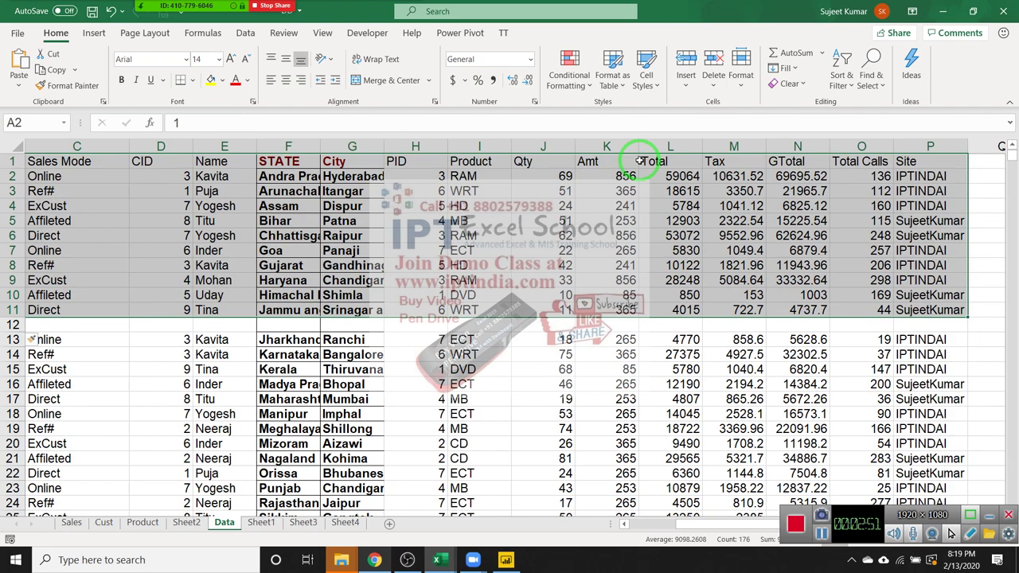
pyautogui.press('Left')
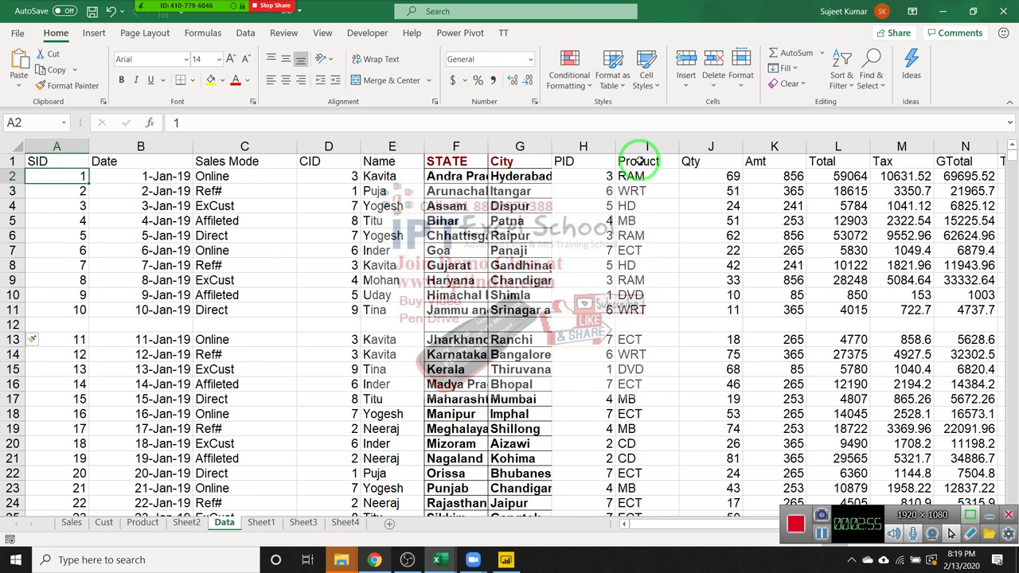
pyautogui.press('Down')
pyautogui.hotkey('ctrl', 'Down')
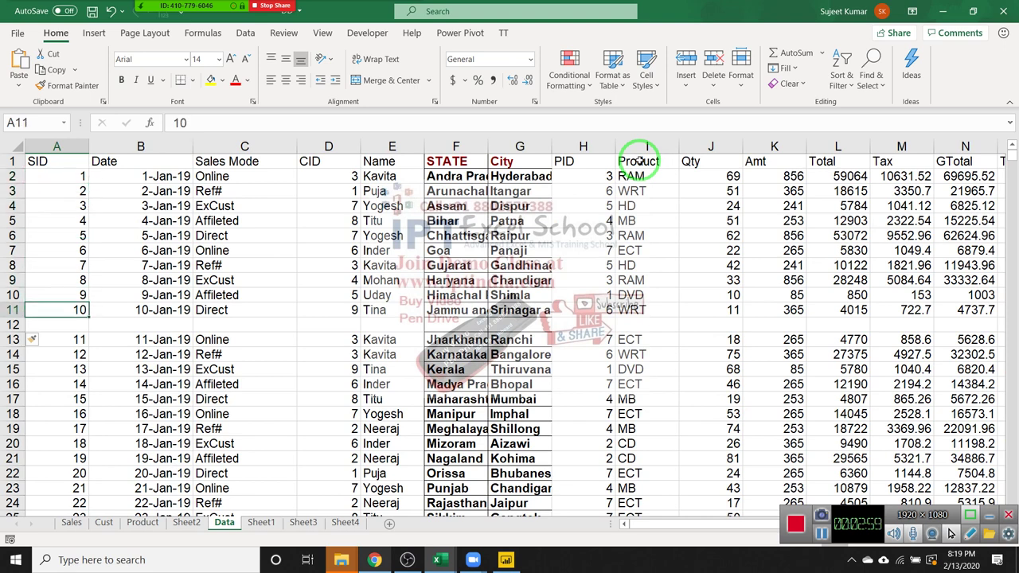
pyautogui.press('Down')
pyautogui.hotkey('shift', 'space')
pyautogui.hotkey('ctrl', '-')
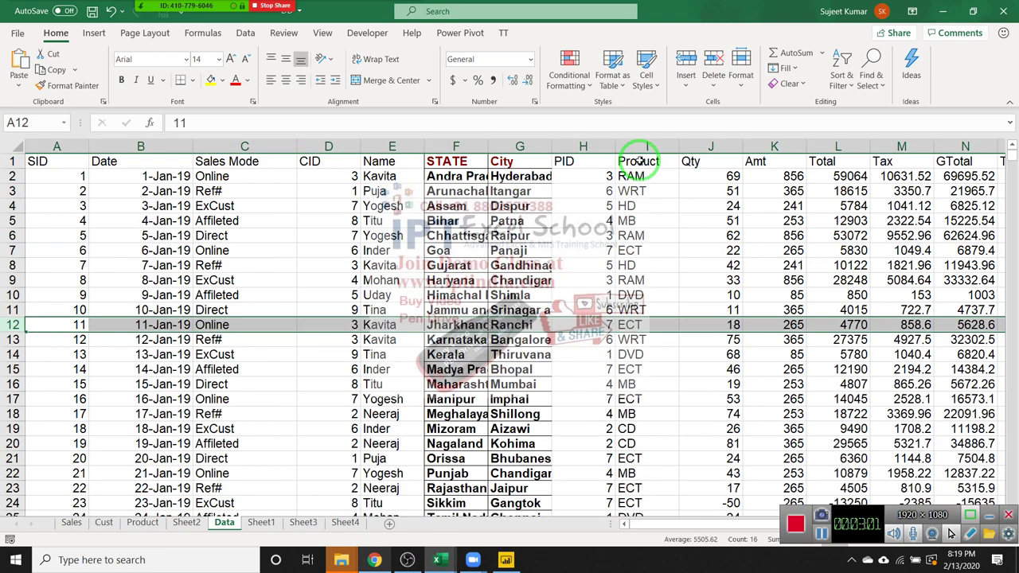
pyautogui.press('Up')
pyautogui.press('Up')
pyautogui.press('Up')
pyautogui.press('Up')
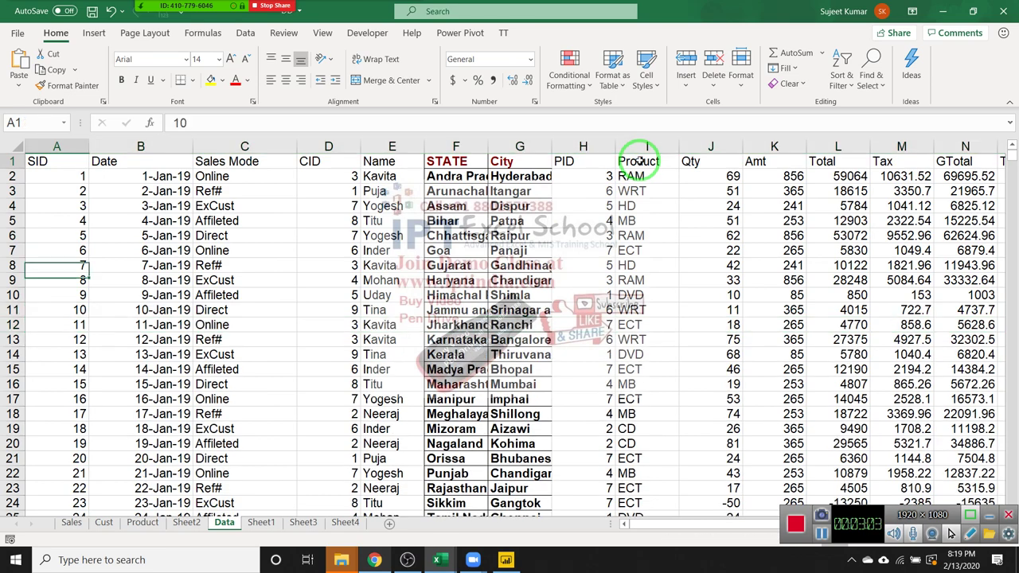
pyautogui.hotkey('ctrl', 'Up')
pyautogui.hotkey('ctrl', 'Down')
pyautogui.hotkey('ctrl', 'Up')
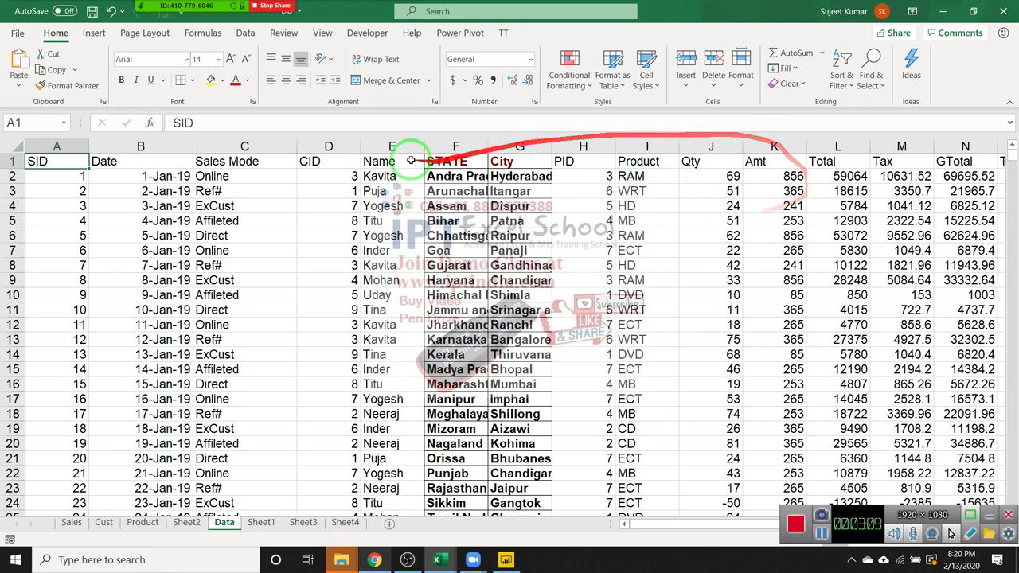
pyautogui.click(299, 161)
pyautogui.click(292, 163)
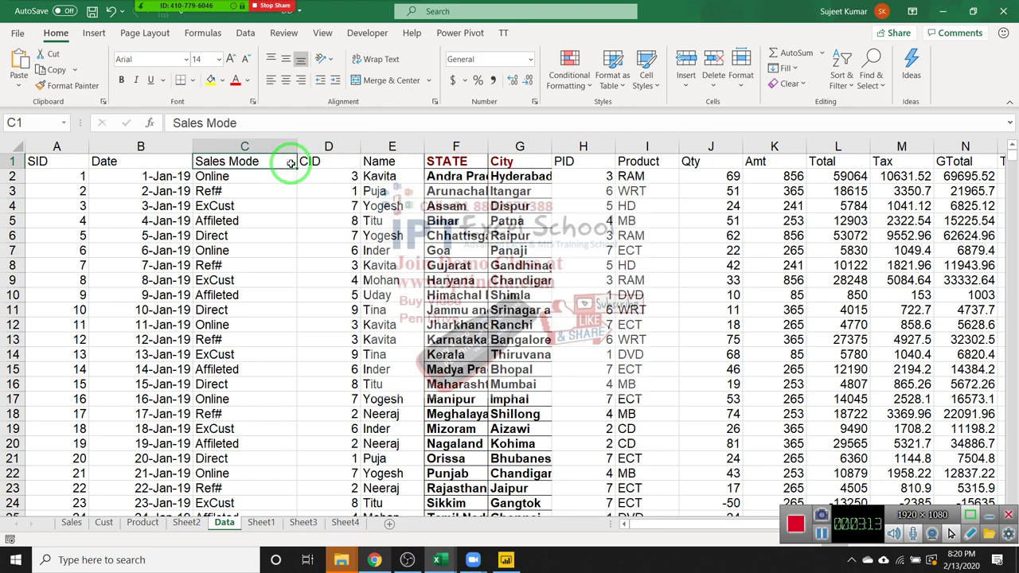
# Step: Sort the table A to Z by Sales Mode and check the leading Affileted records and their names
pyautogui.click(842, 76)
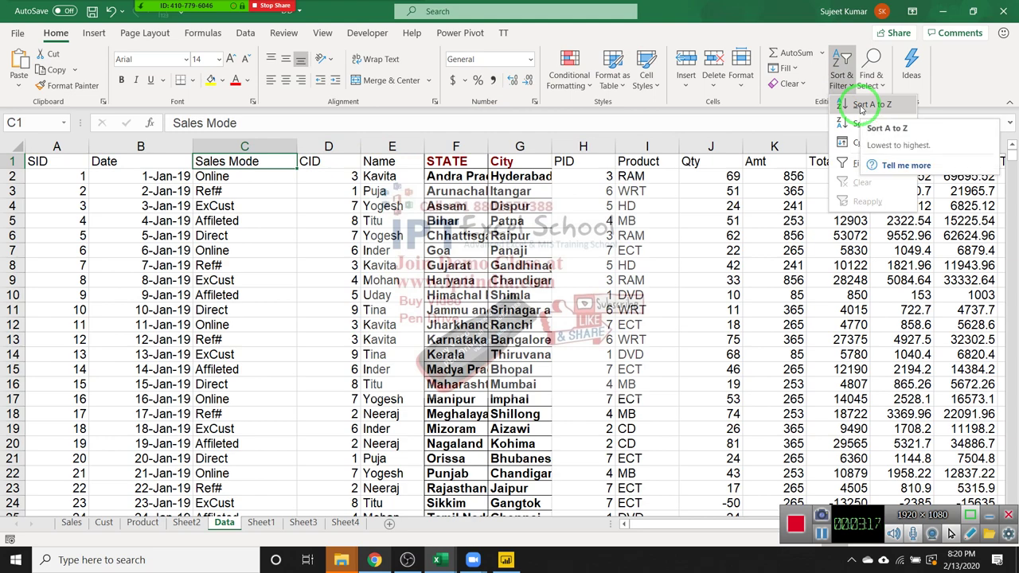
pyautogui.click(860, 108)
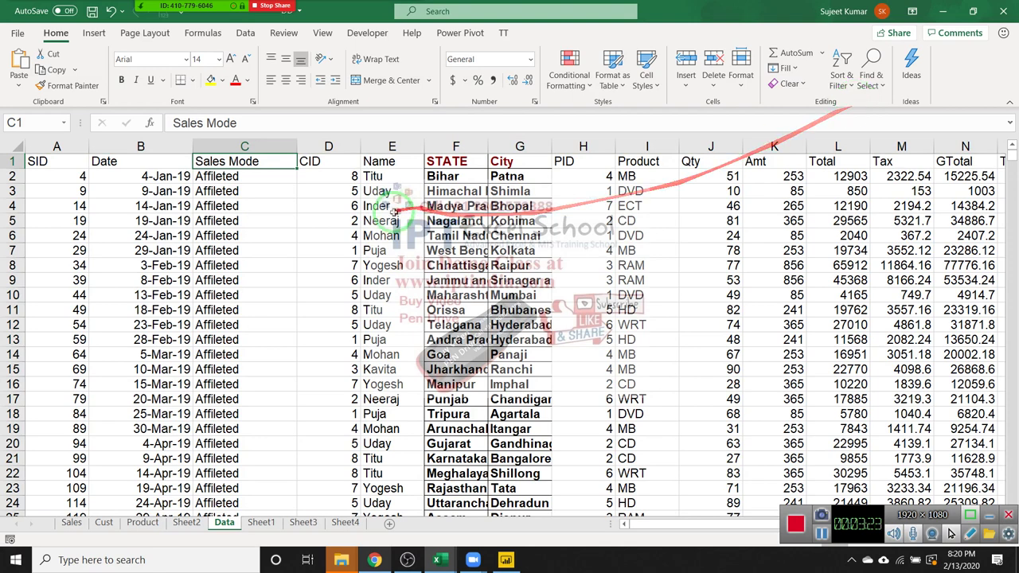
pyautogui.moveTo(273, 180); pyautogui.dragTo(264, 218)
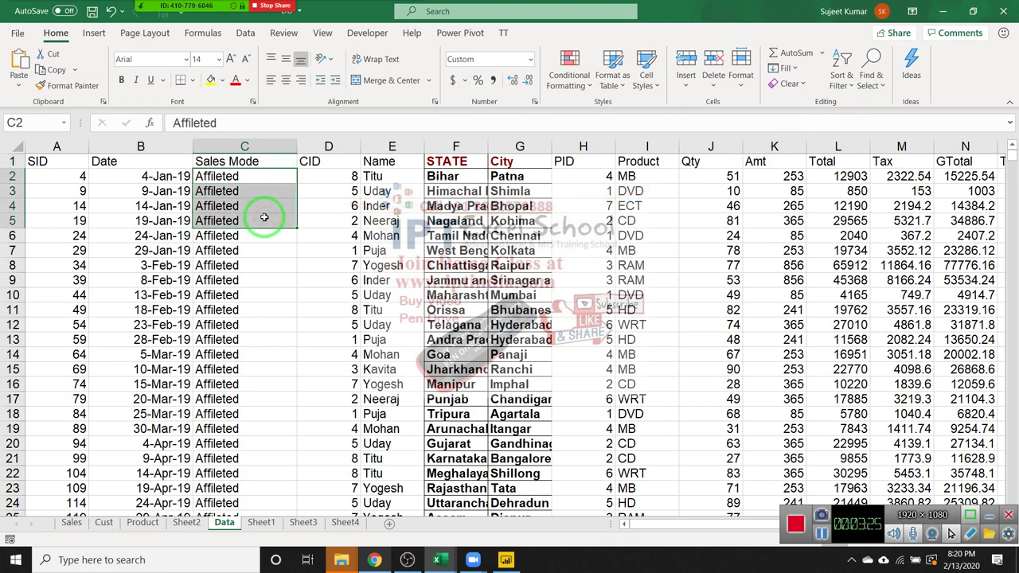
pyautogui.click(250, 160)
pyautogui.moveTo(227, 178); pyautogui.dragTo(239, 269)
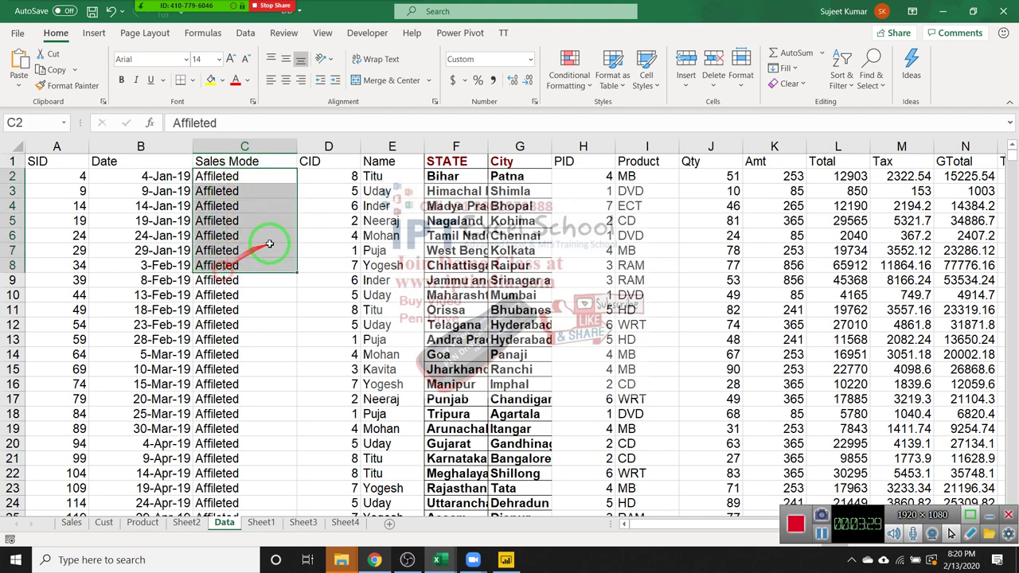
pyautogui.click(382, 180)
pyautogui.moveTo(383, 193); pyautogui.dragTo(386, 243)
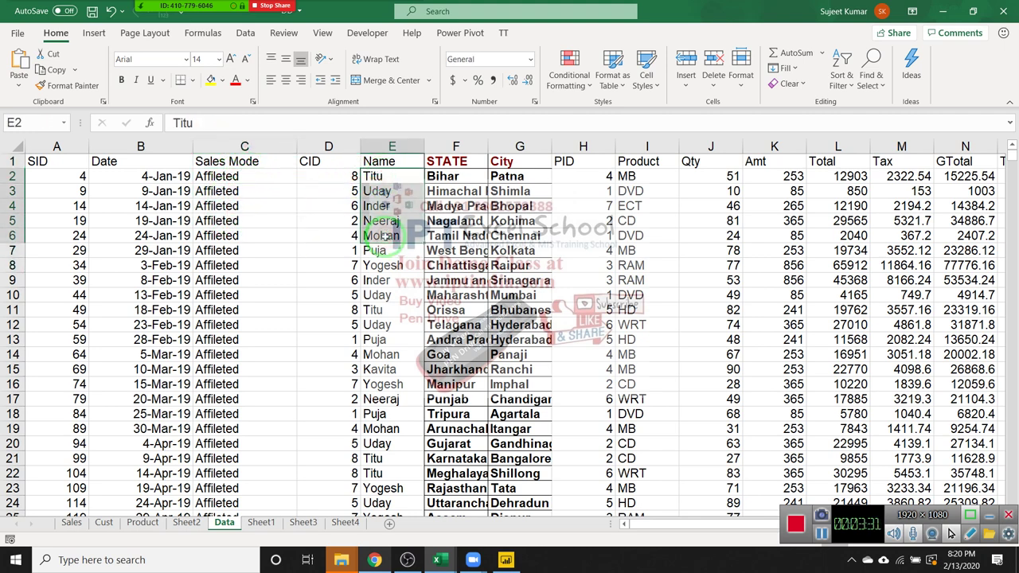
pyautogui.click(251, 161)
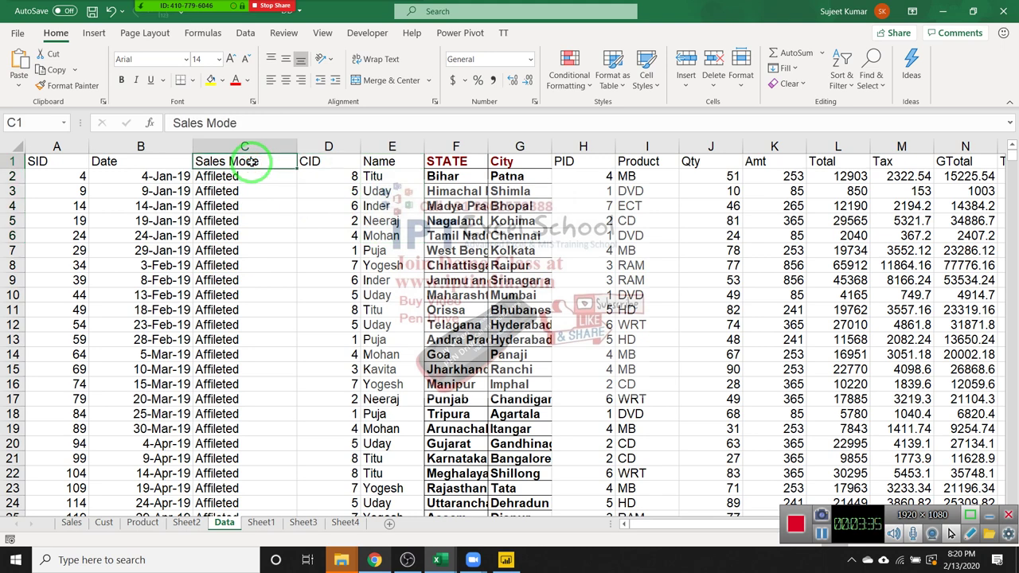
# Step: Open Custom Sort and add a second sort level below Sales Mode
pyautogui.click(841, 77)
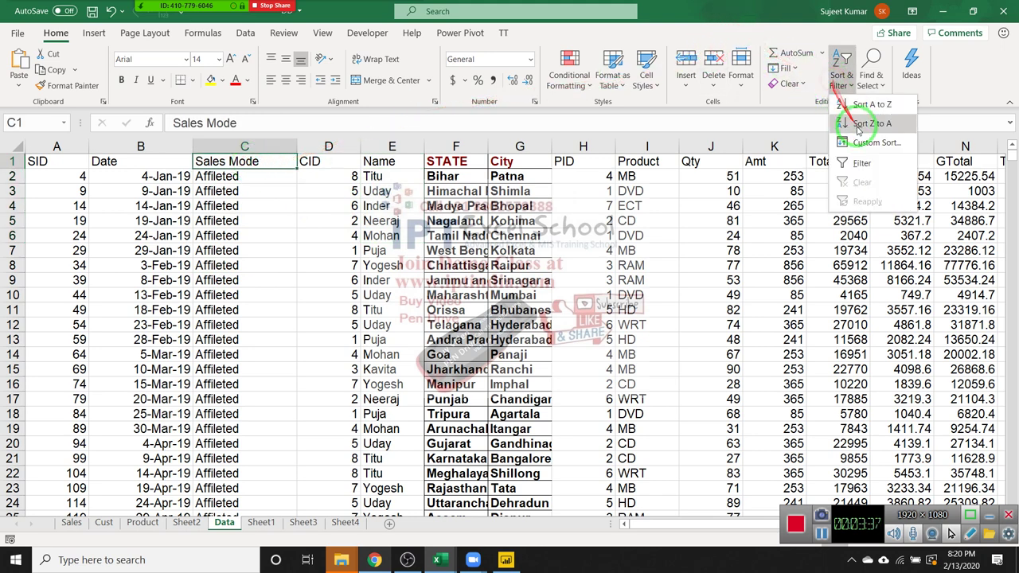
pyautogui.click(868, 142)
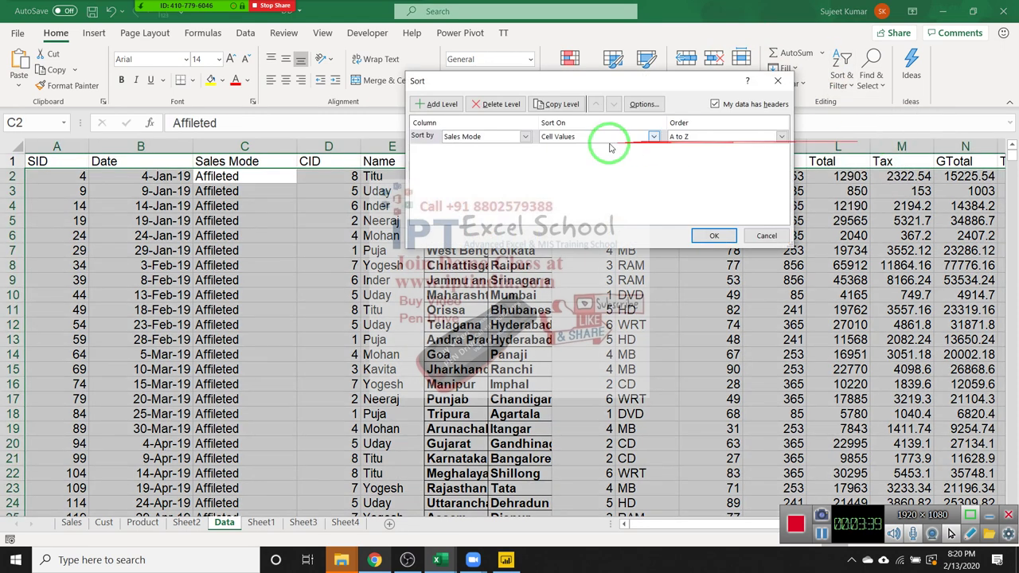
pyautogui.click(443, 105)
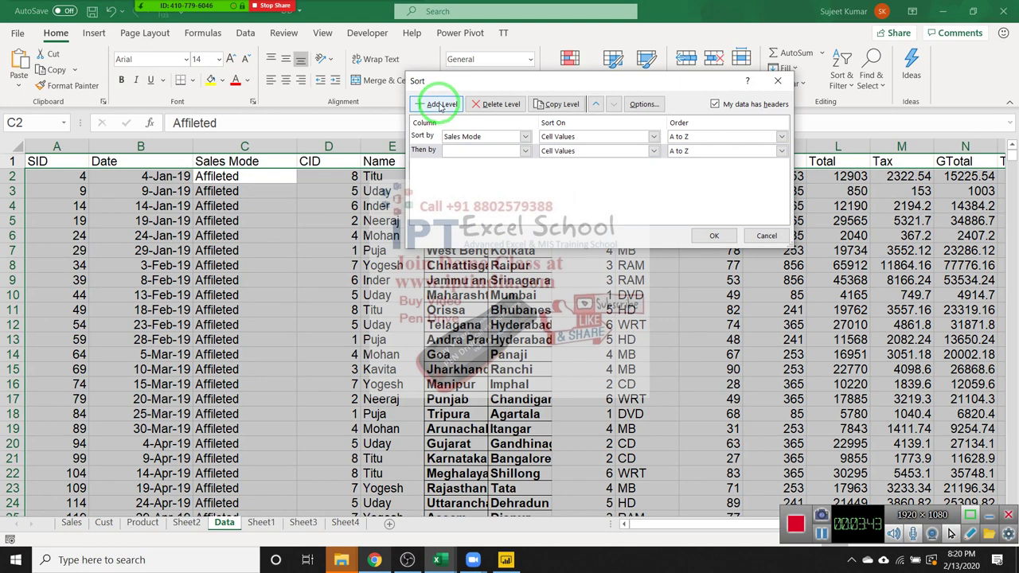
pyautogui.click(472, 150)
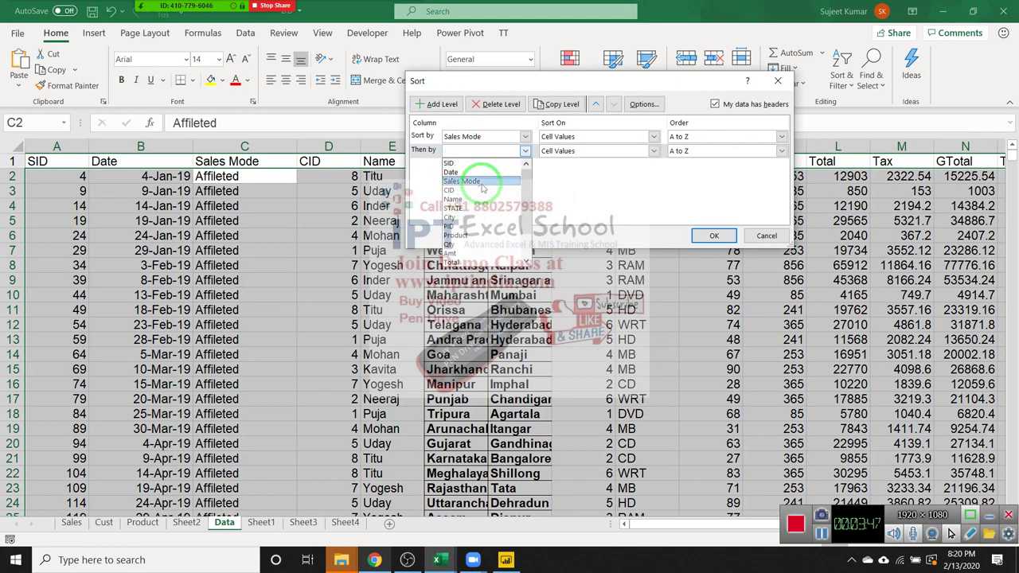
pyautogui.click(616, 197)
# Step: Set the Then by level to Name, keeping the header row, and apply the sort
pyautogui.click(714, 104)
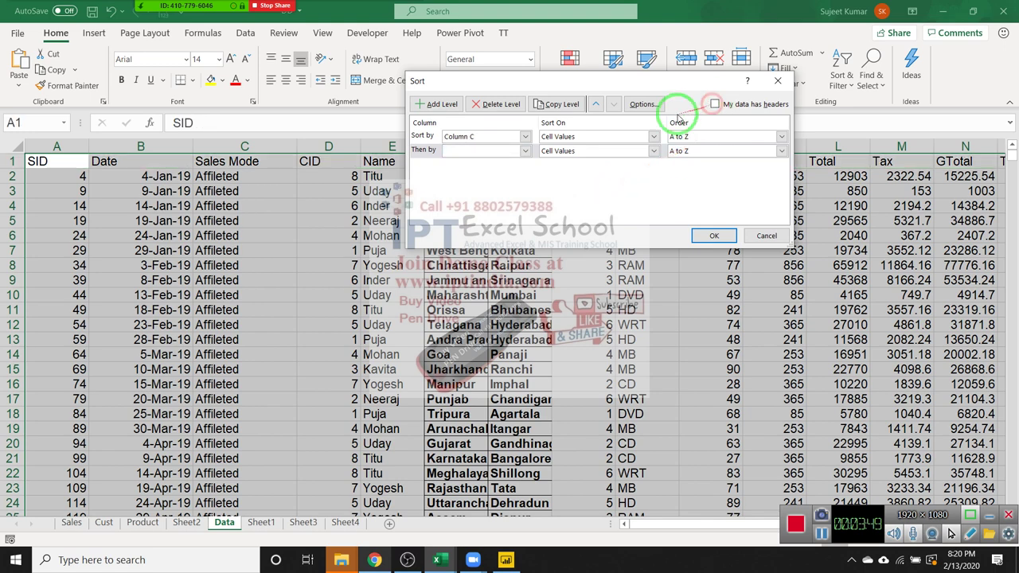
pyautogui.click(510, 151)
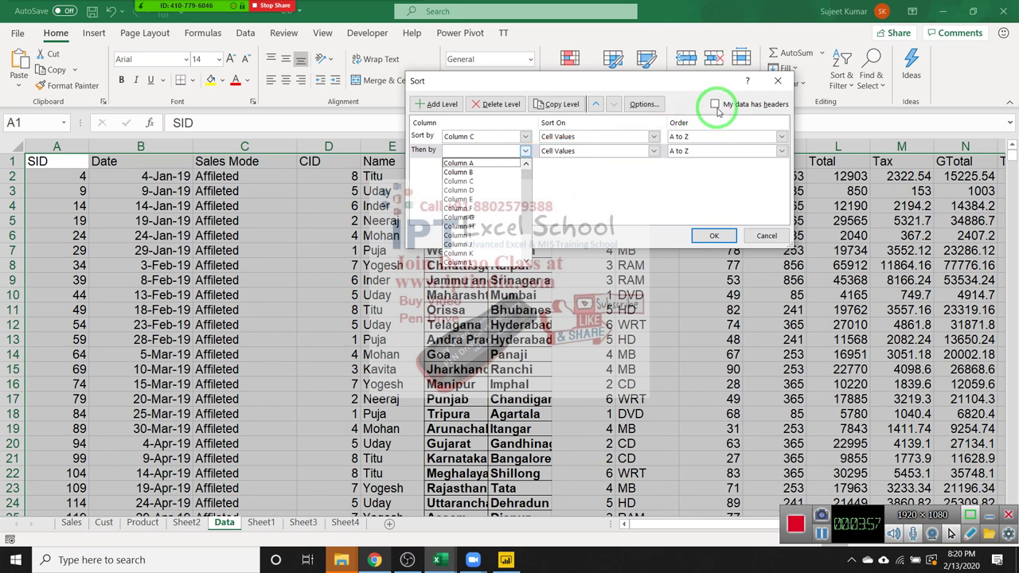
pyautogui.click(717, 105)
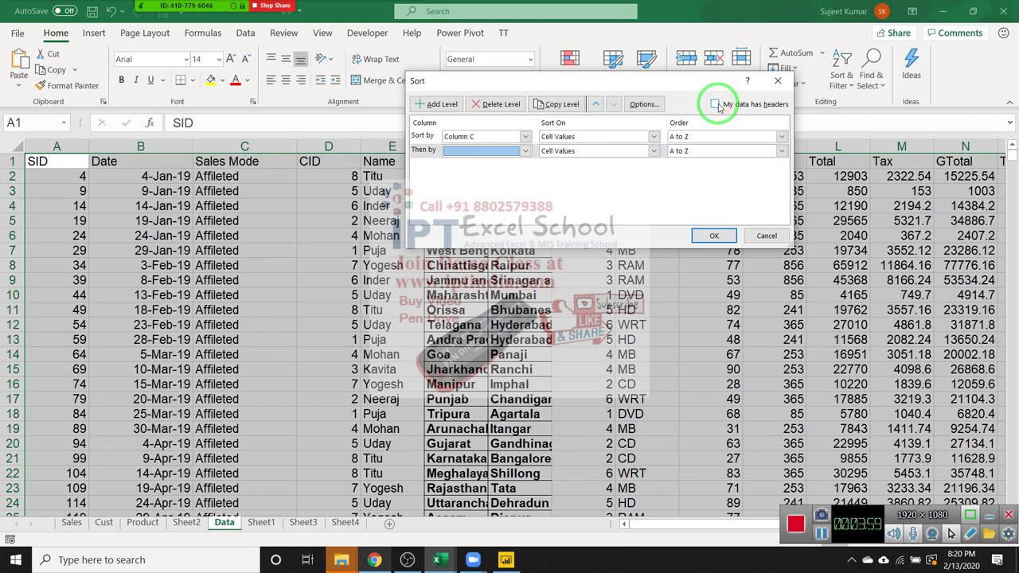
pyautogui.click(716, 105)
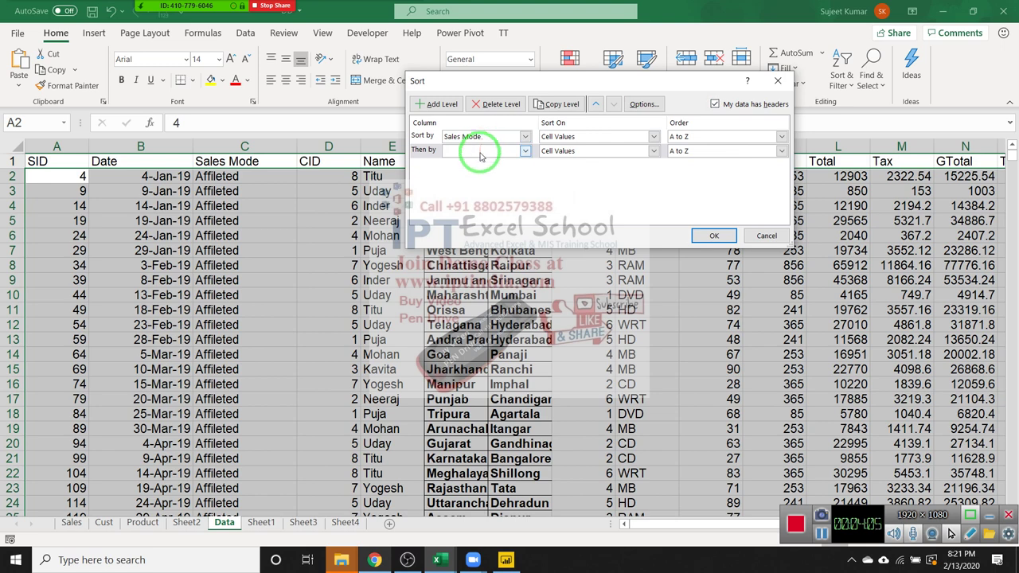
pyautogui.click(481, 151)
pyautogui.click(482, 151)
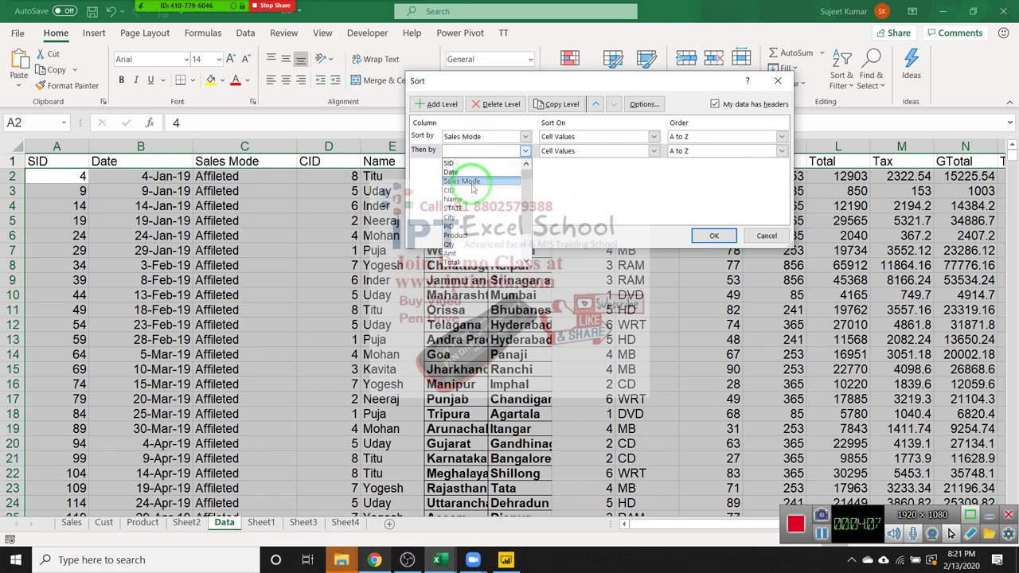
pyautogui.click(482, 151)
pyautogui.click(467, 200)
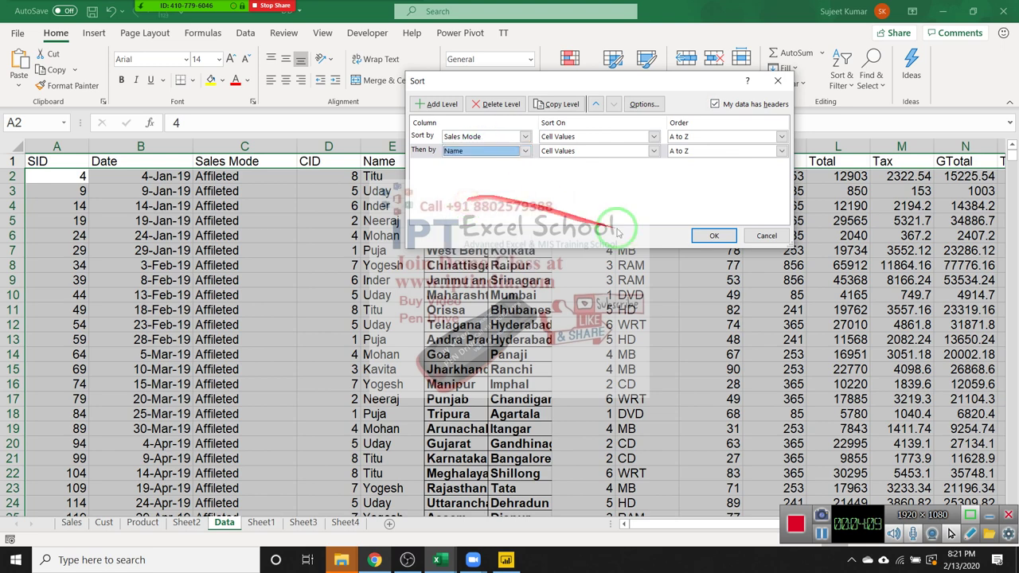
pyautogui.click(713, 235)
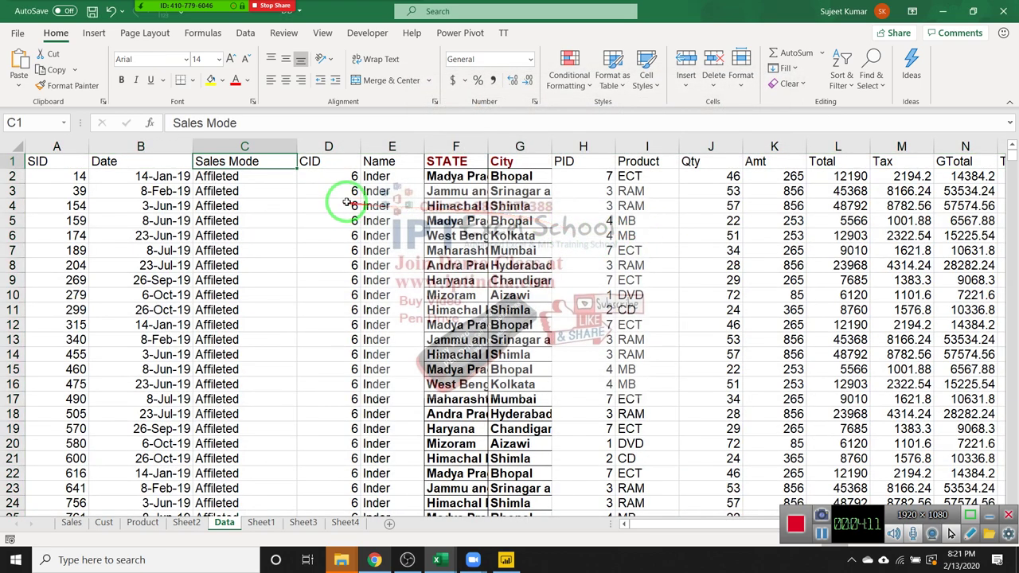
# Step: Reopen Custom Sort from header C1, showing the Sales Mode then Name levels, both A to Z
pyautogui.click(265, 190)
pyautogui.moveTo(374, 176); pyautogui.dragTo(374, 250)
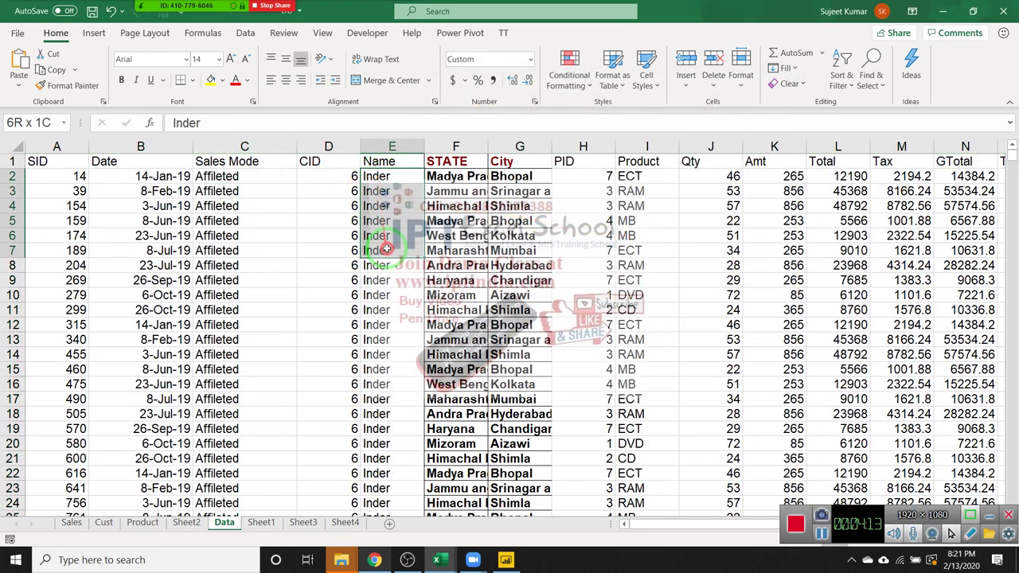
pyautogui.click(252, 191)
pyautogui.scroll(-7, 271, 205)
pyautogui.scroll(7, 270, 205)
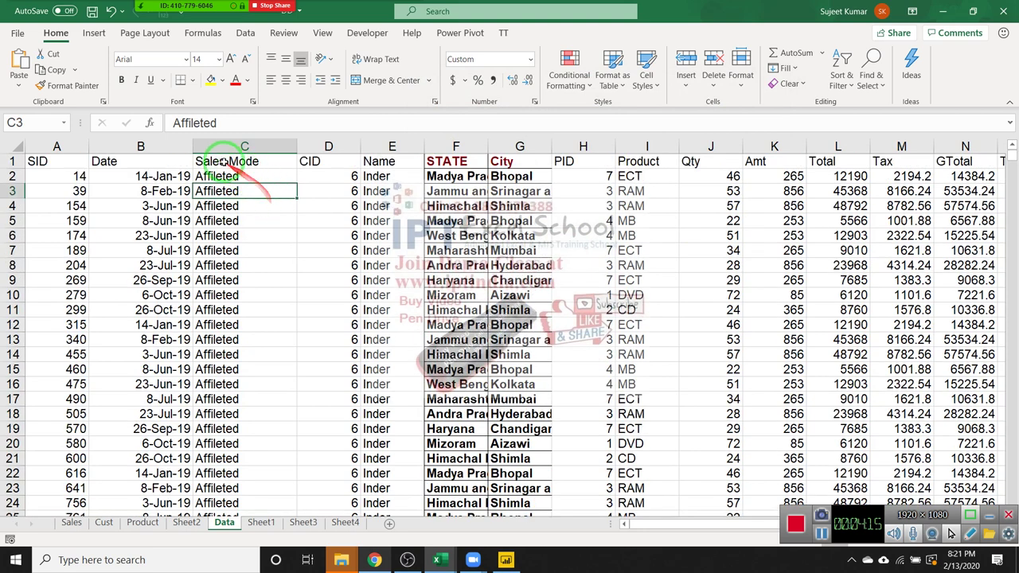
pyautogui.click(271, 160)
pyautogui.click(788, 70)
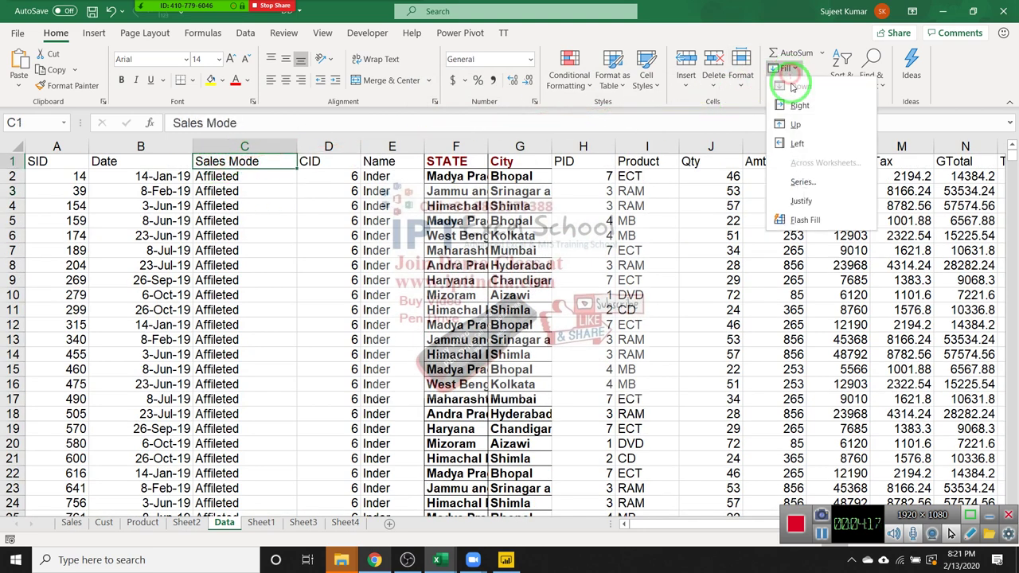
pyautogui.click(843, 63)
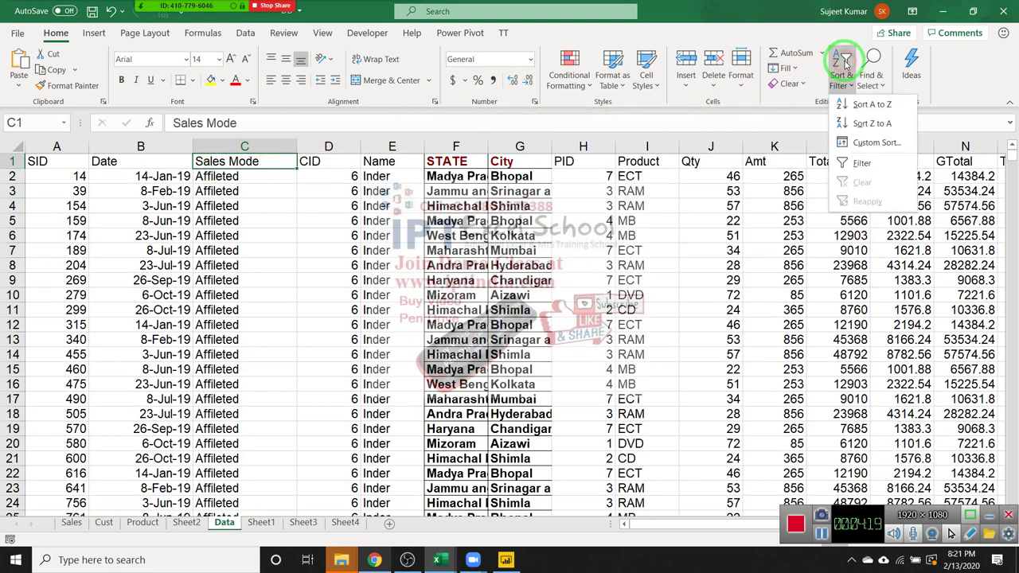
pyautogui.click(875, 142)
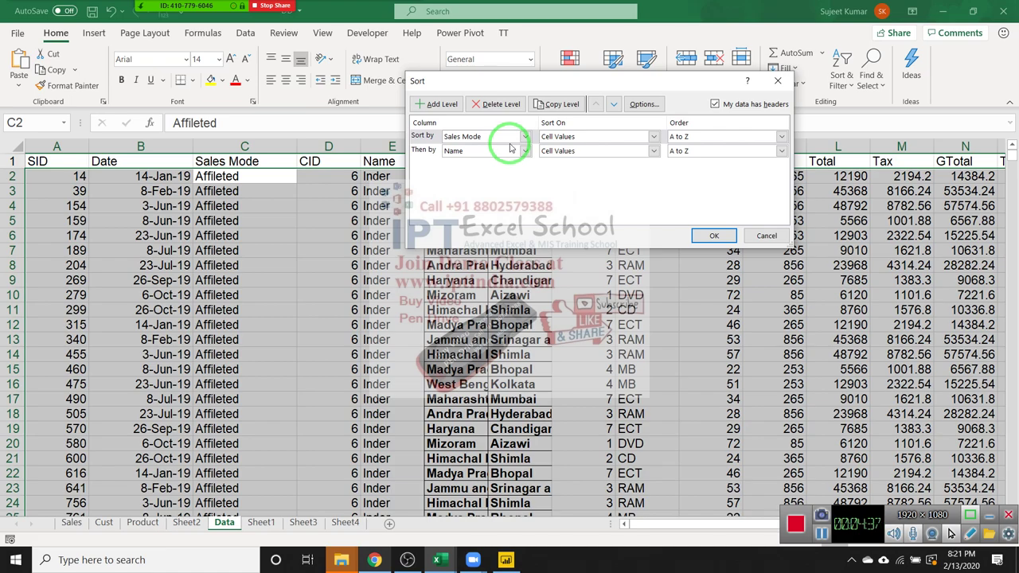
# Step: Close the Sort dialog and enter a Month header in Q1 with Jan in Q2
pyautogui.press('Return')
pyautogui.hotkey('ctrl', 'Right')
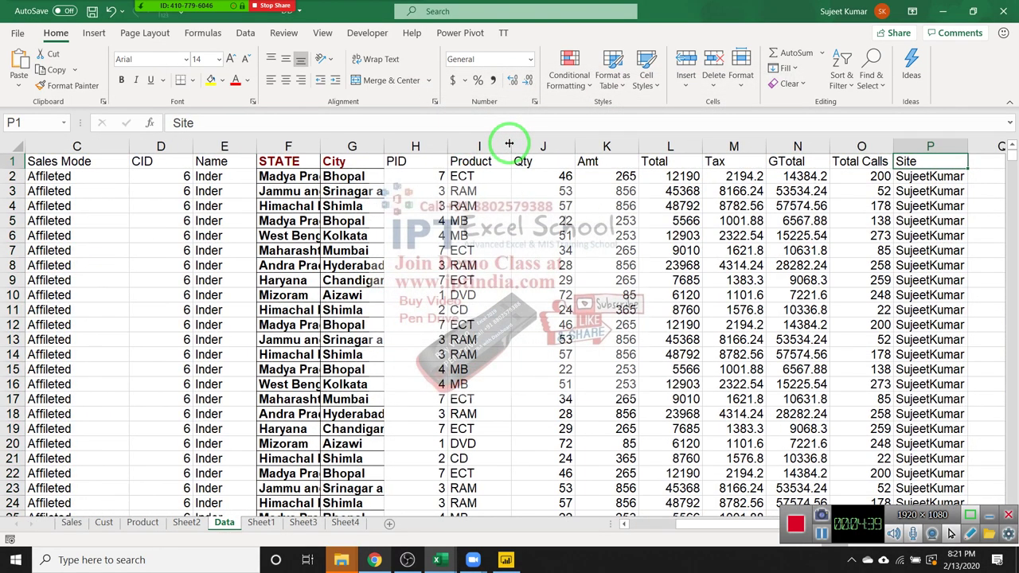
pyautogui.press('Right')
pyautogui.write('Mont')
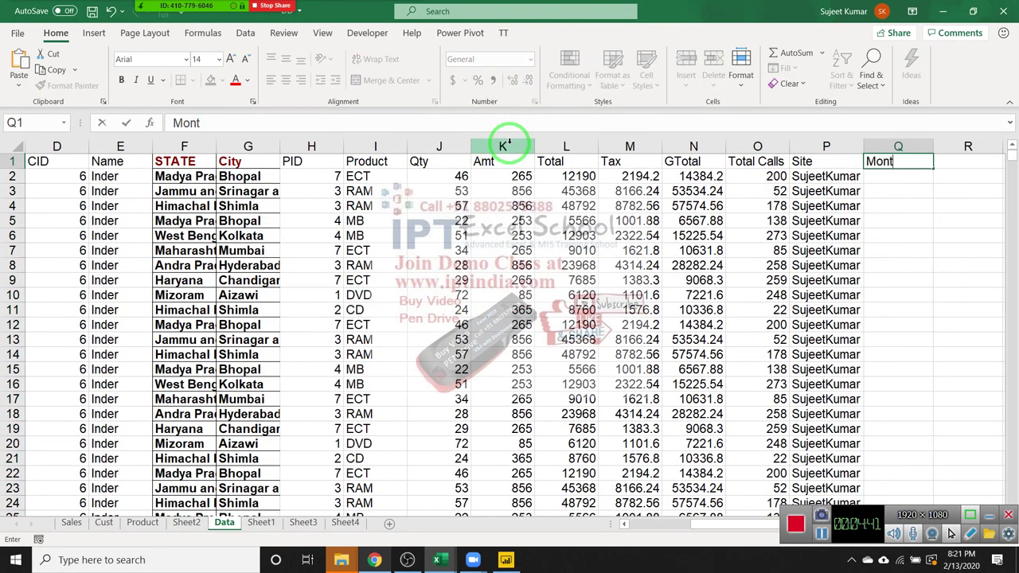
pyautogui.write('h')
pyautogui.press('Return')
pyautogui.write('Jan')
pyautogui.press('Return')
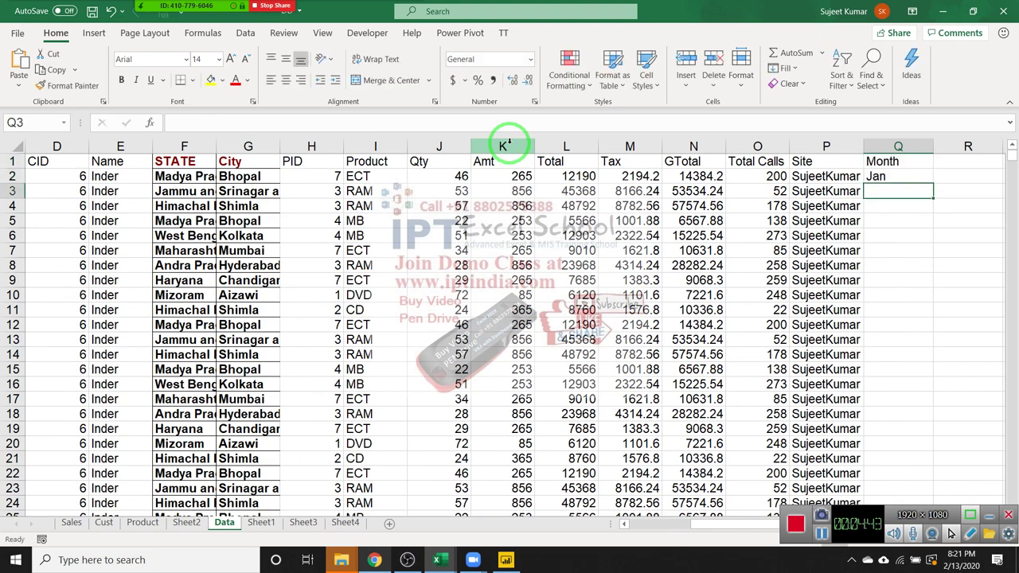
# Step: Fill the months from Jan down column Q using the fill handle
pyautogui.click(922, 177)
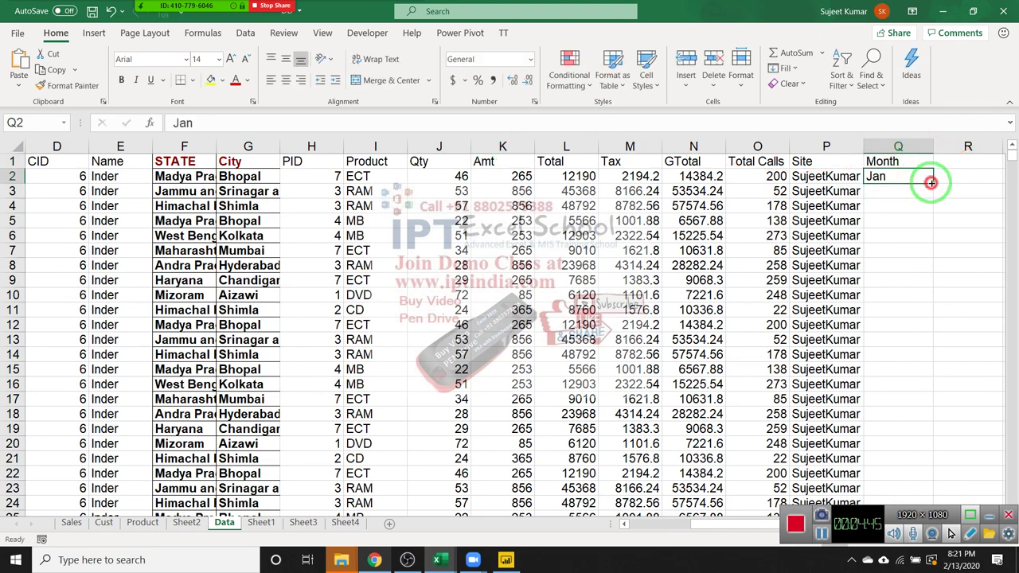
pyautogui.doubleClick(932, 183)
pyautogui.click(780, 162)
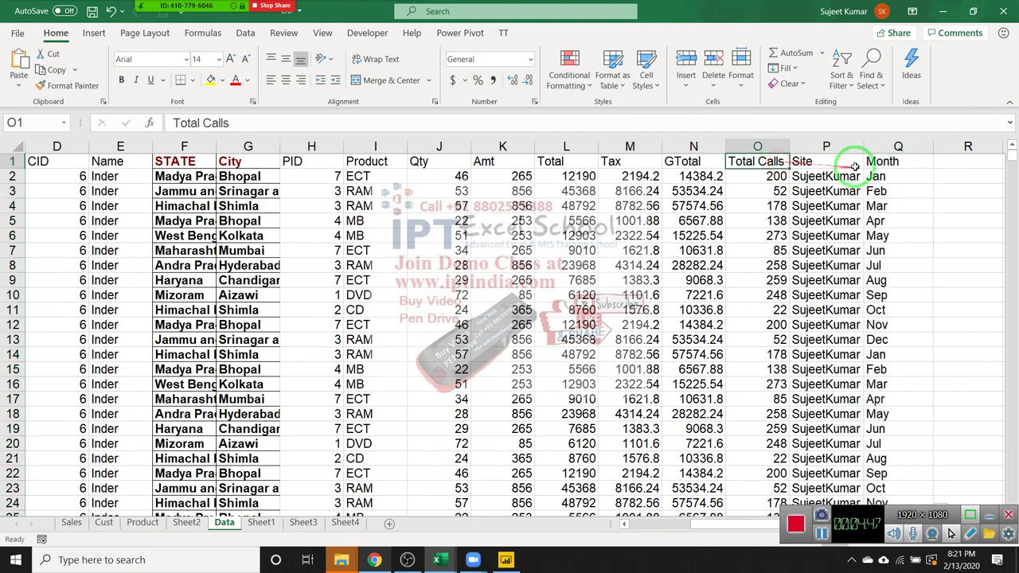
pyautogui.click(876, 162)
# Step: Sort the table A to Z by Month and review the sorted Month values
pyautogui.click(828, 71)
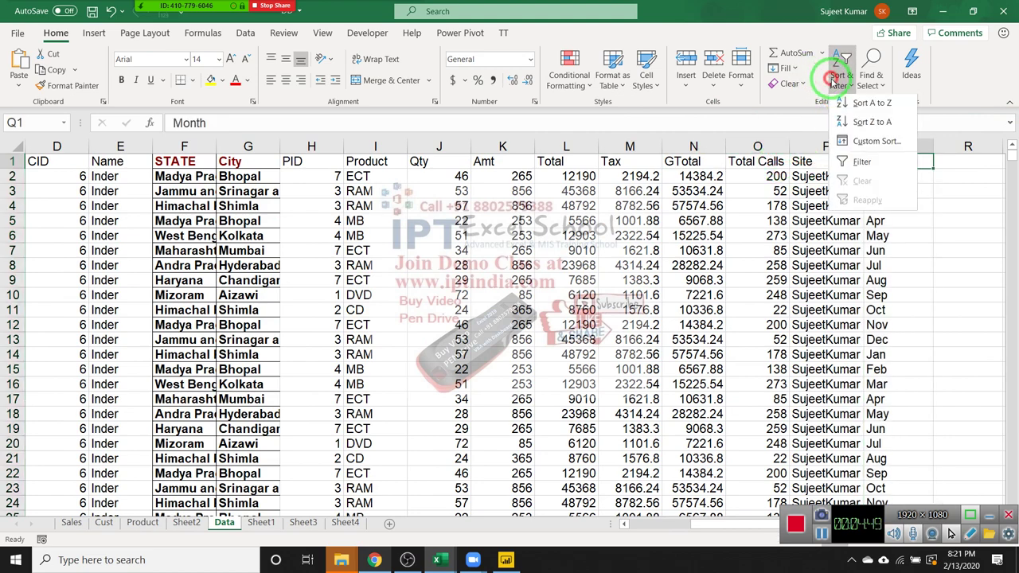
pyautogui.click(871, 105)
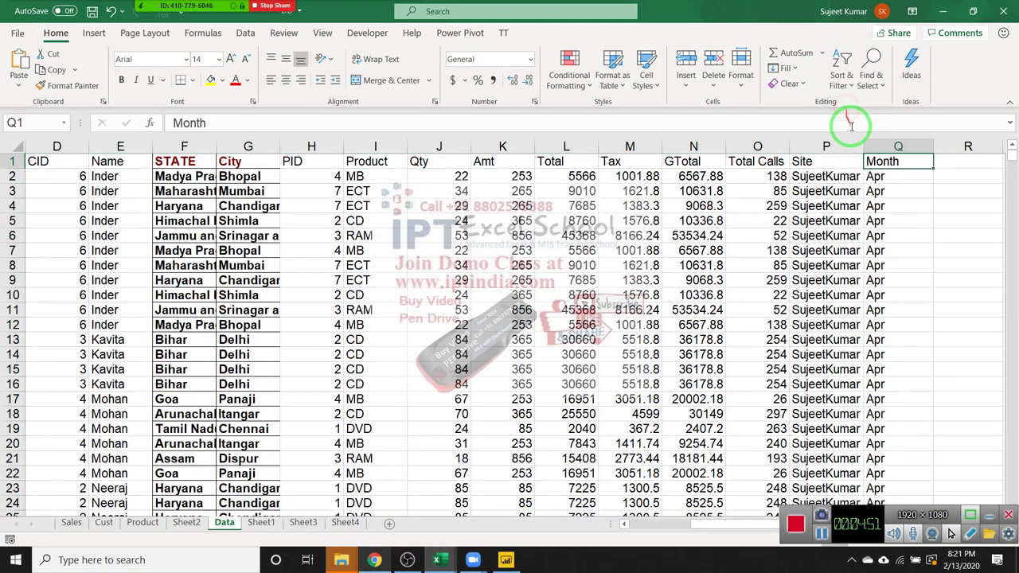
pyautogui.click(891, 177)
pyautogui.scroll(-6, 873, 248)
pyautogui.scroll(-6, 874, 249)
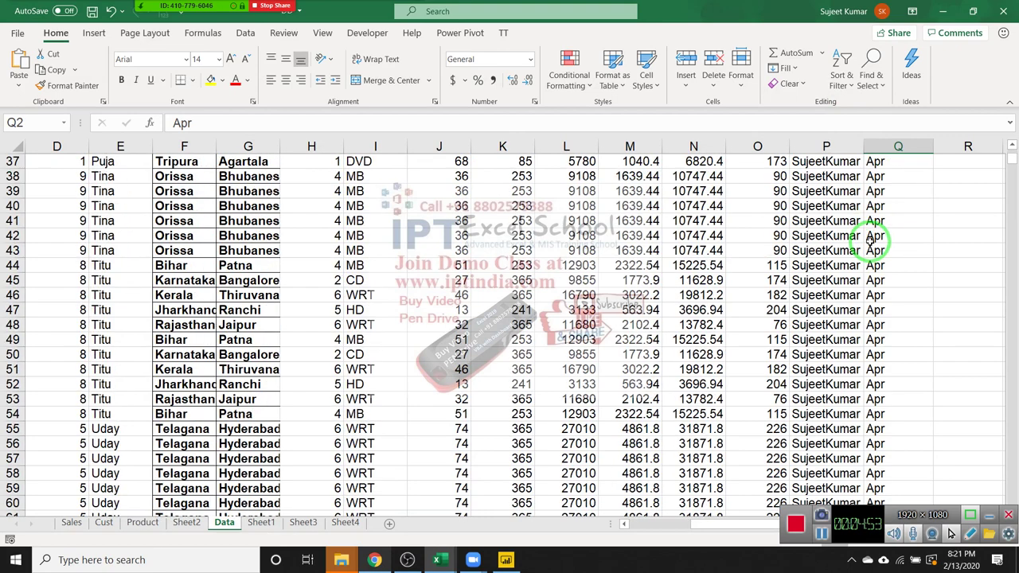
pyautogui.scroll(6, 923, 243)
pyautogui.scroll(6, 920, 239)
pyautogui.hotkey('shift', 'Down')
pyautogui.hotkey('shift', 'Down')
pyautogui.hotkey('shift', 'Down')
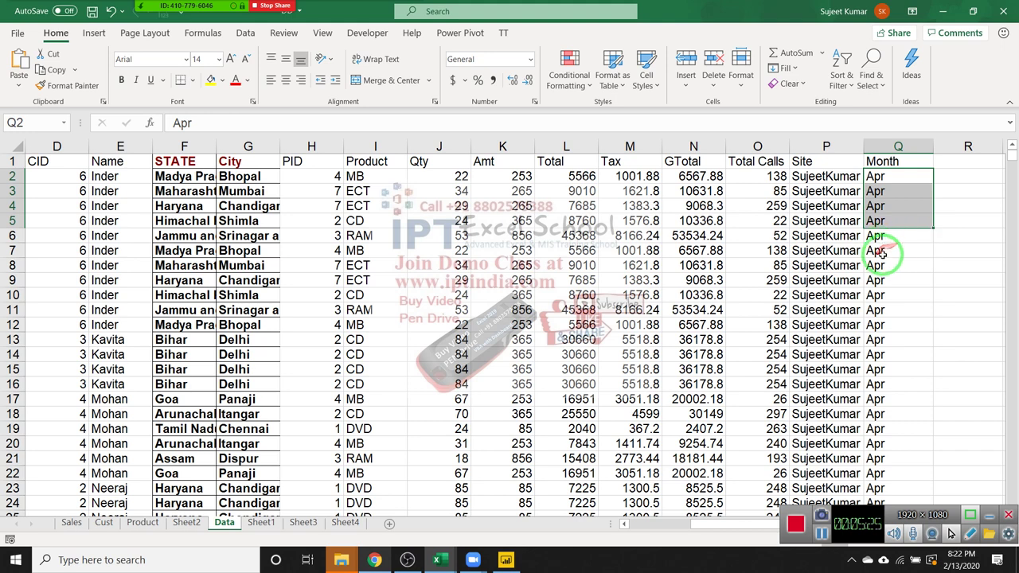
# Step: Custom-sort the table by Month using the Jan, Feb, Mar… custom list order
pyautogui.click(915, 250)
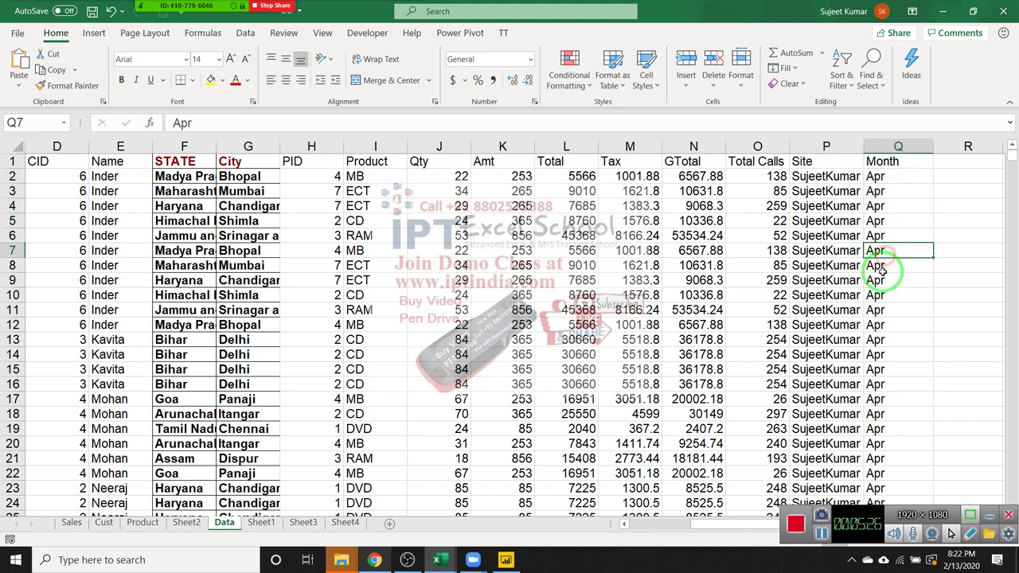
pyautogui.click(891, 162)
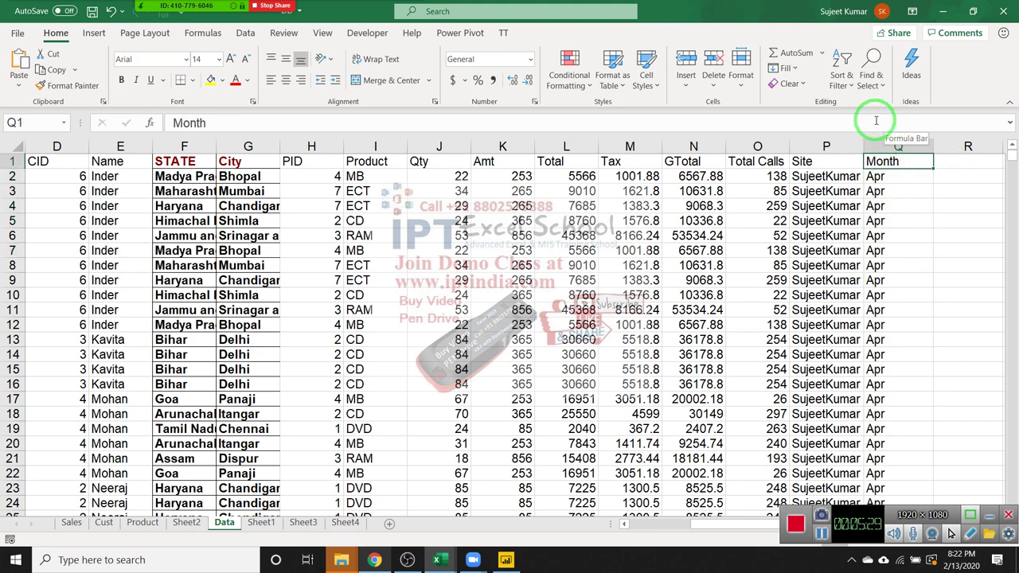
pyautogui.click(840, 80)
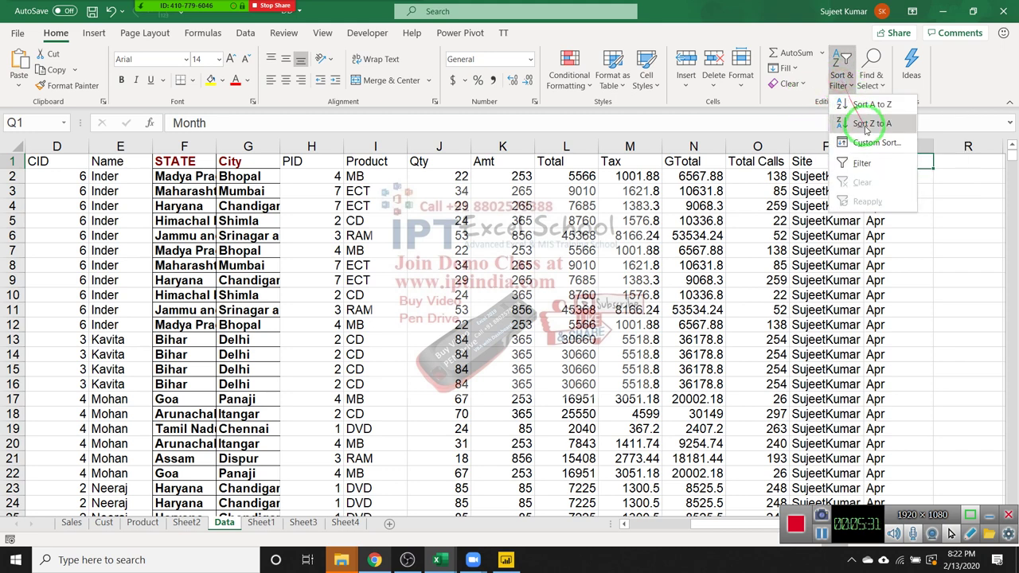
pyautogui.click(867, 142)
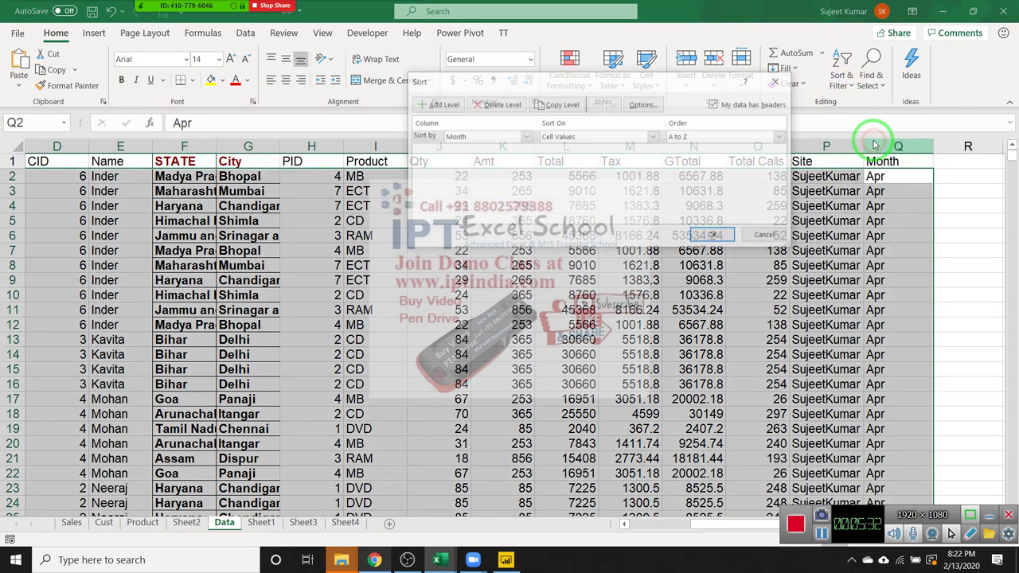
pyautogui.click(749, 138)
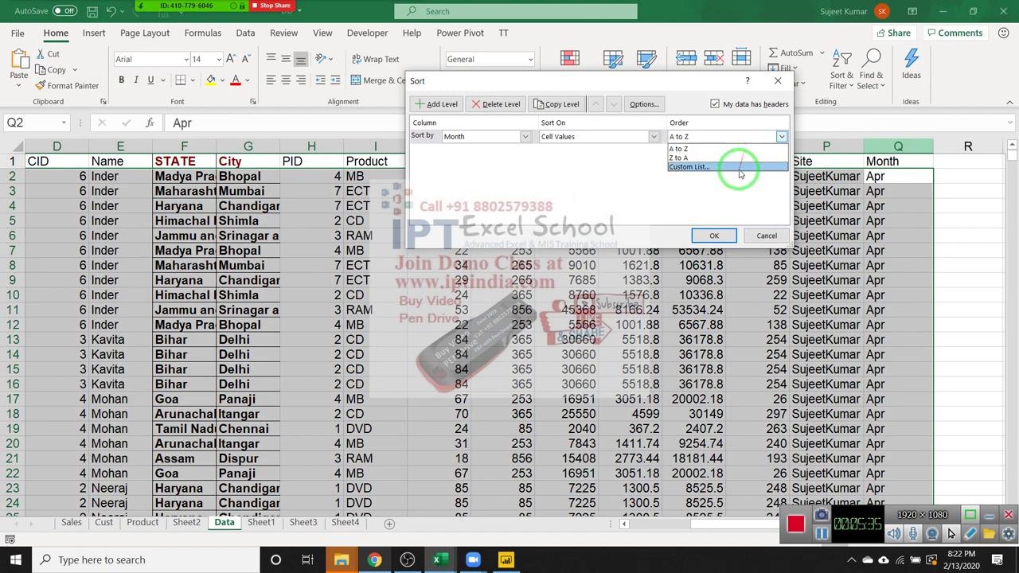
pyautogui.click(738, 166)
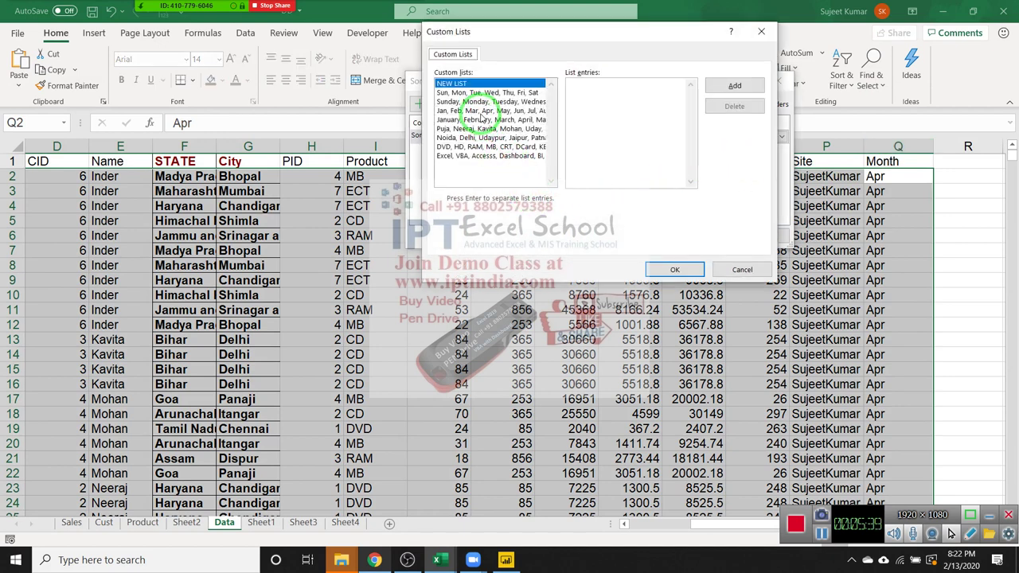
pyautogui.click(482, 110)
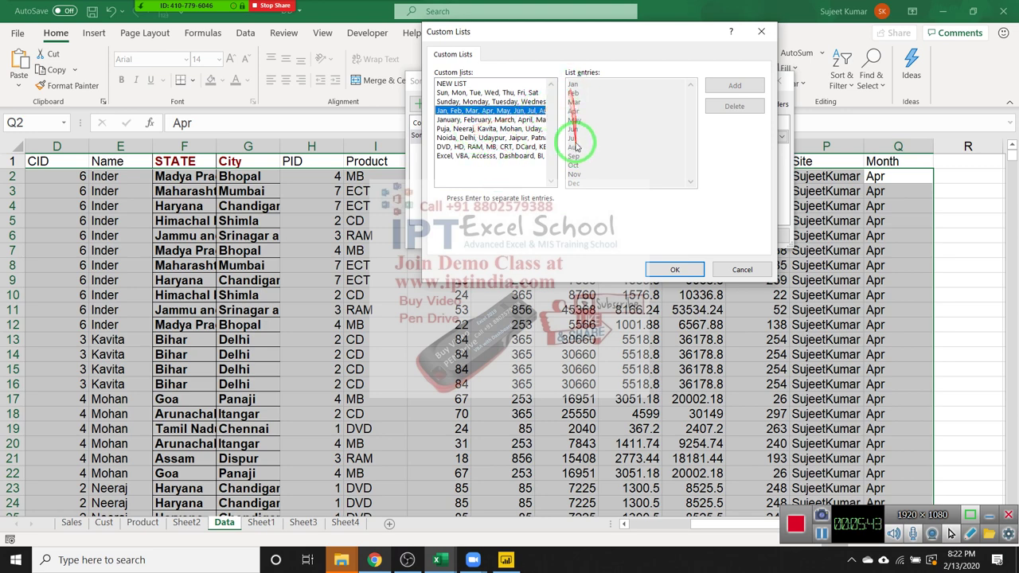
pyautogui.click(669, 269)
pyautogui.click(695, 236)
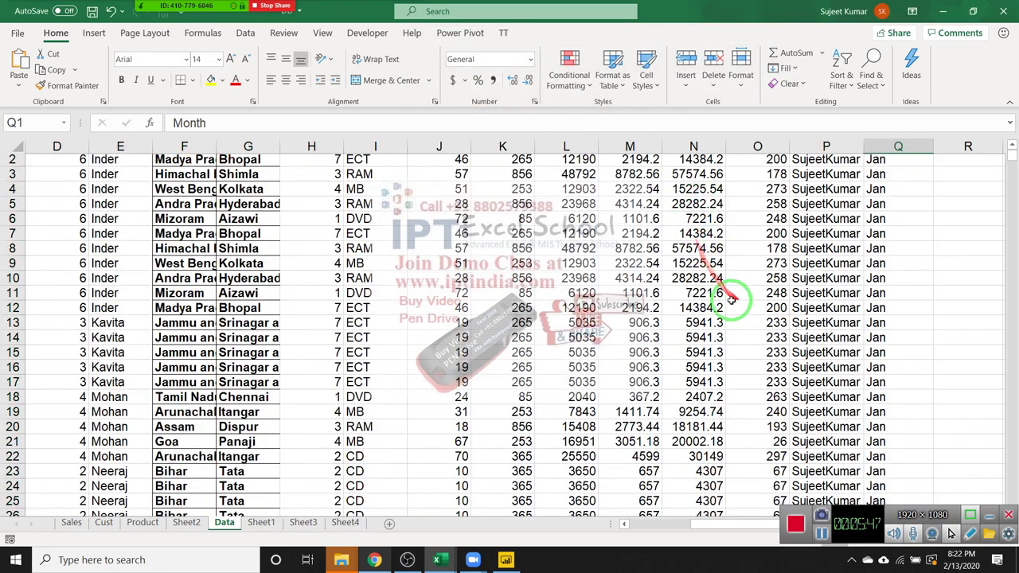
# Step: Scroll through the calendar-sorted records and open then close the fill options
pyautogui.scroll(-11, 720, 318)
pyautogui.scroll(-13, 716, 322)
pyautogui.scroll(-8, 718, 323)
pyautogui.scroll(11, 720, 319)
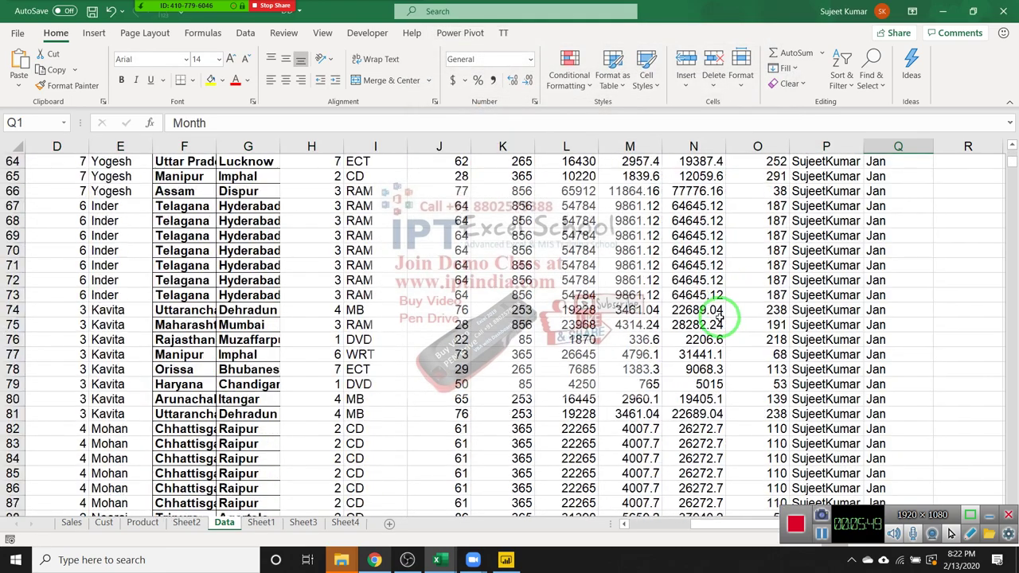
pyautogui.scroll(13, 720, 306)
pyautogui.scroll(6, 717, 299)
pyautogui.scroll(2, 708, 296)
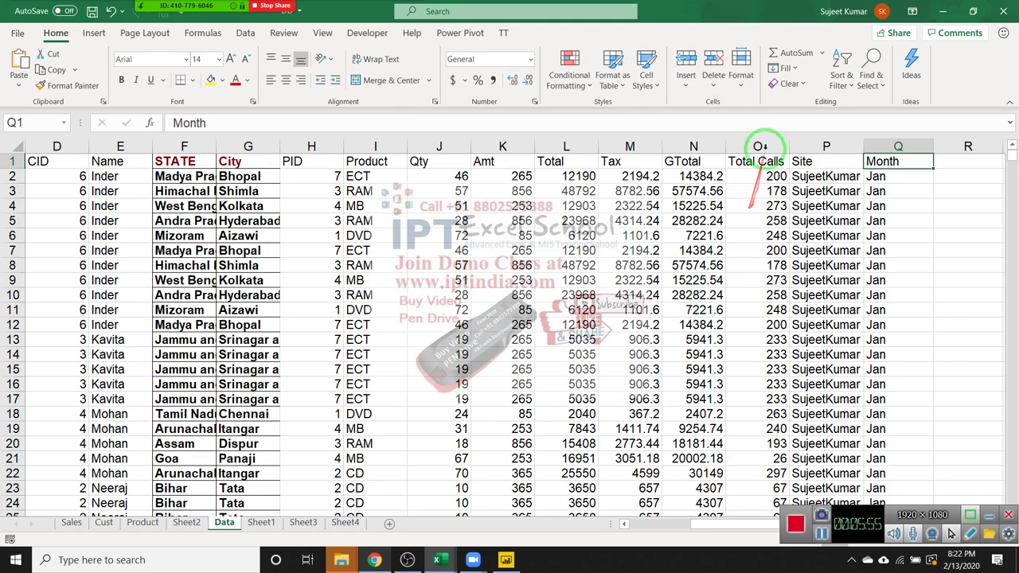
pyautogui.click(787, 68)
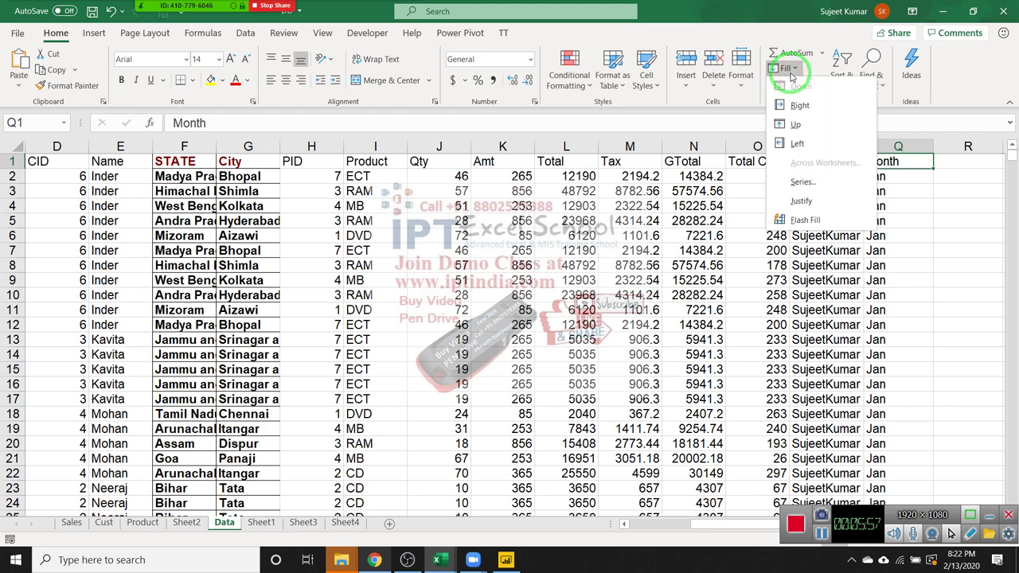
pyautogui.click(838, 73)
# Step: Open Custom Sort for Month and choose Custom List as the order
pyautogui.click(838, 74)
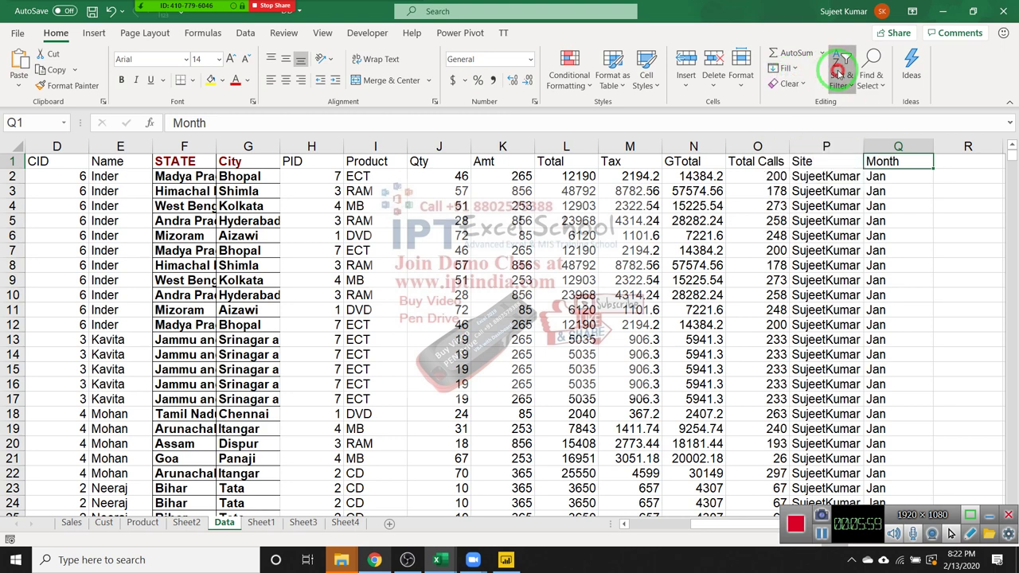
pyautogui.click(890, 146)
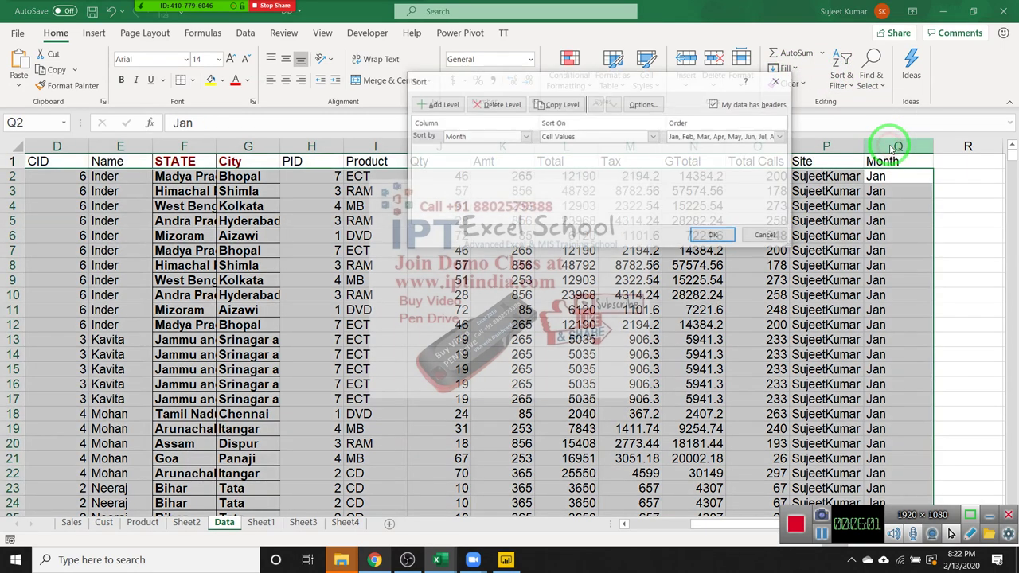
pyautogui.click(674, 145)
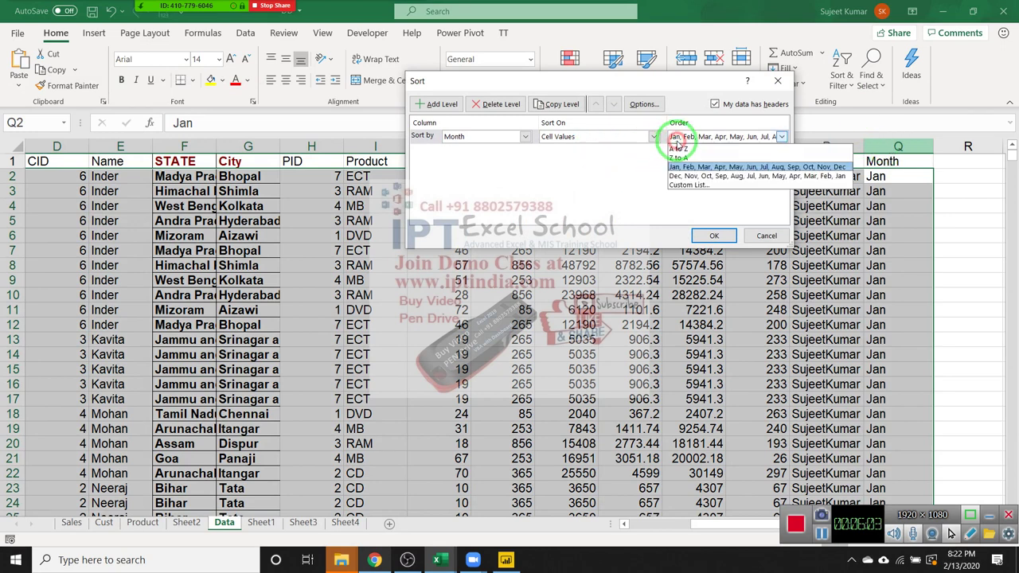
pyautogui.click(698, 191)
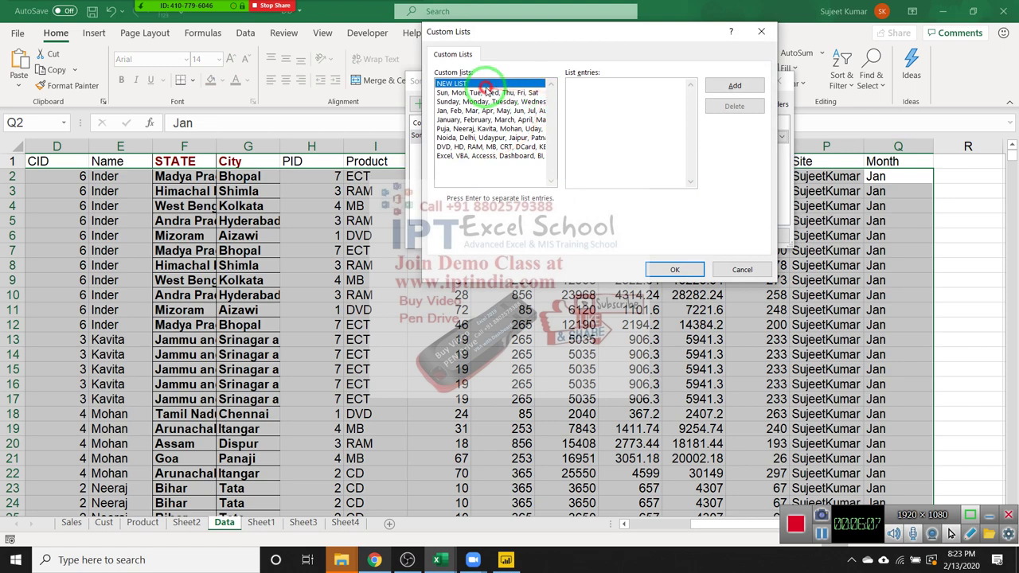
# Step: Create an Apr-to-Mar custom month list and sort the table by Month with it
pyautogui.click(584, 86)
pyautogui.write('A')
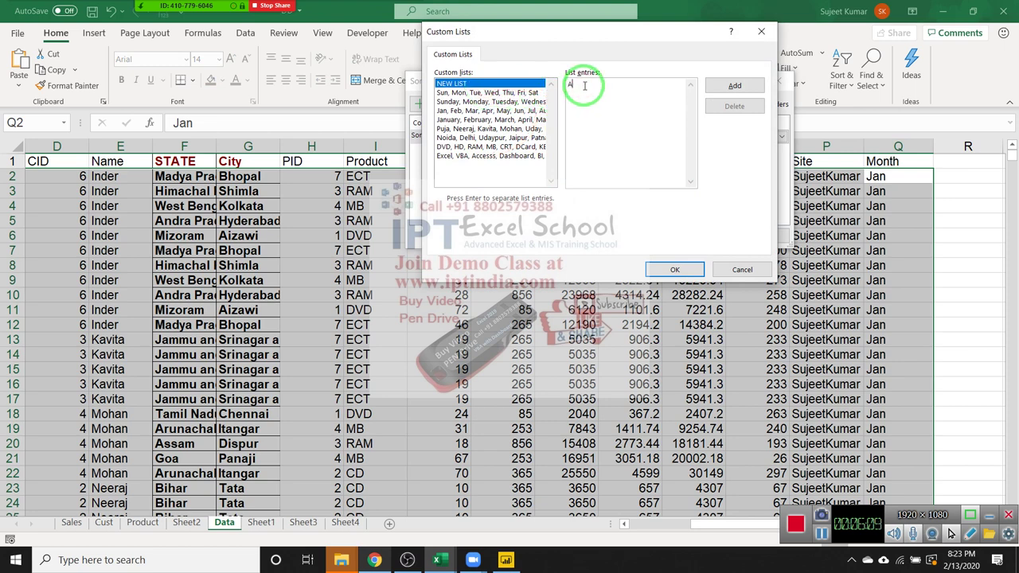
pyautogui.write('p')
pyautogui.write('g')
pyautogui.press('Return')
pyautogui.write('Se')
pyautogui.write('ov')
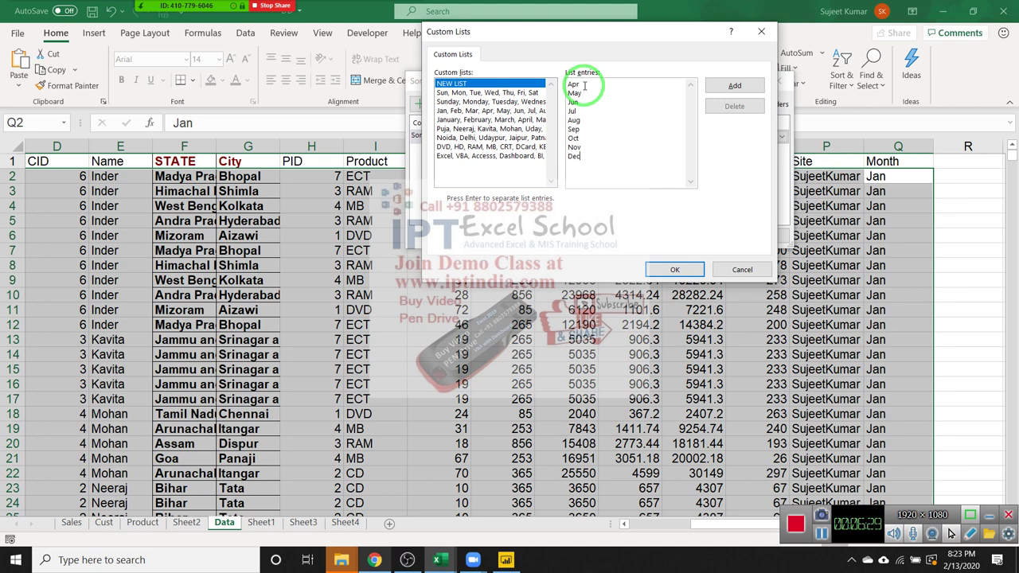
pyautogui.write('n')
pyautogui.click(708, 85)
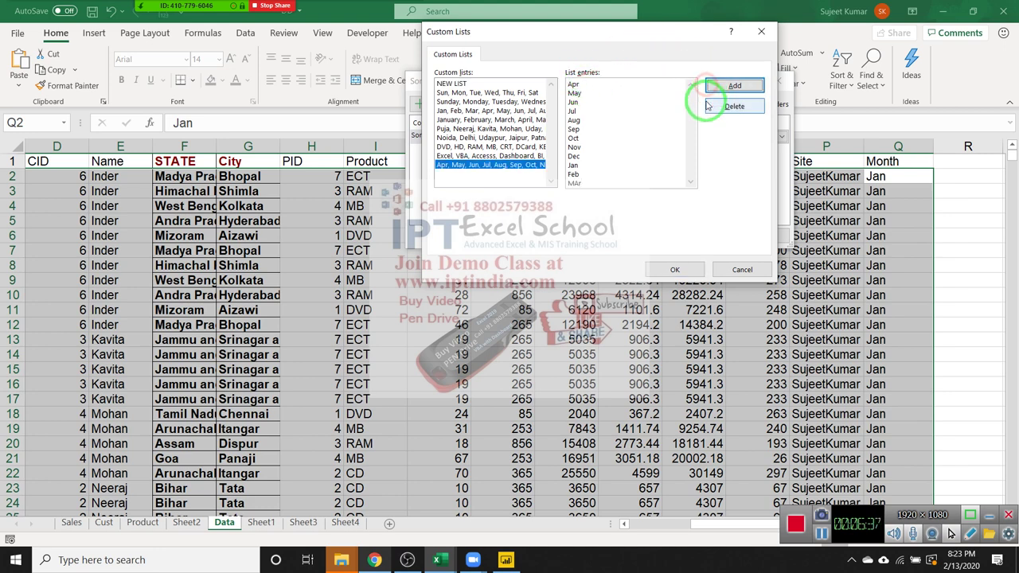
pyautogui.click(674, 269)
pyautogui.click(706, 237)
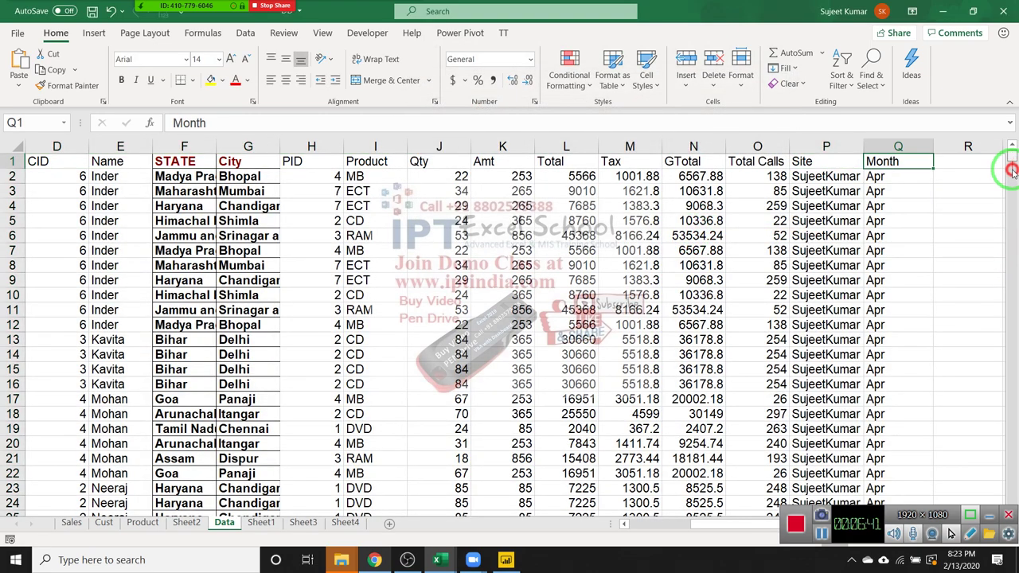
pyautogui.moveTo(1012, 160)
pyautogui.mouseDown()
pyautogui.moveTo(1013, 248)
pyautogui.moveTo(1002, 120)
pyautogui.mouseUp()
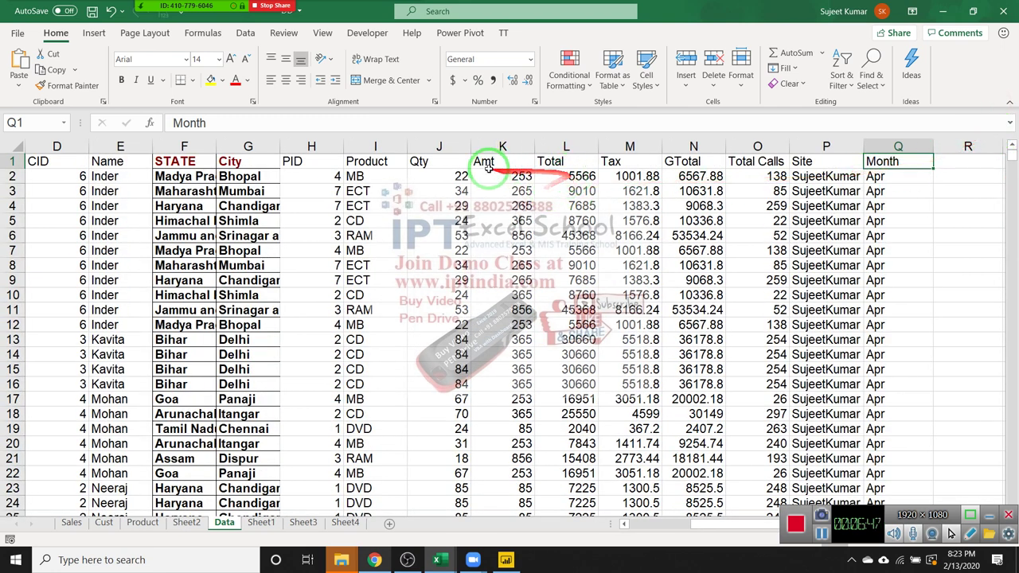
pyautogui.click(108, 162)
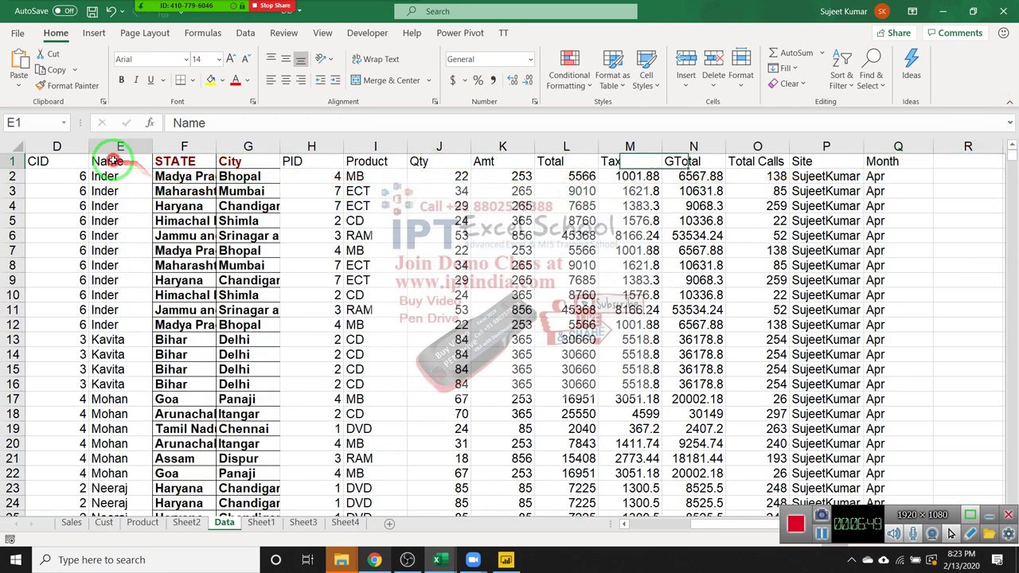
pyautogui.click(850, 90)
pyautogui.click(868, 139)
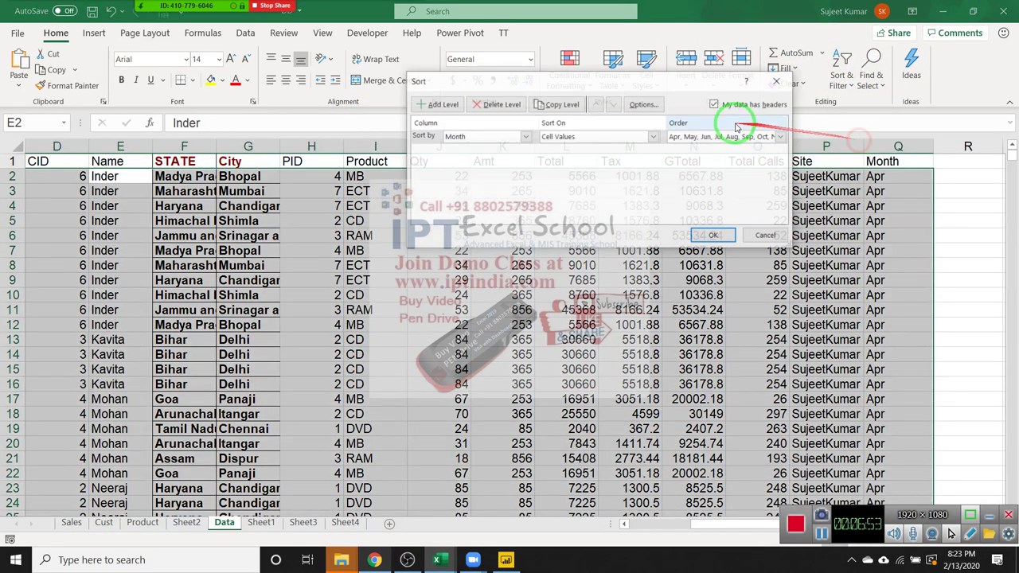
pyautogui.click(720, 137)
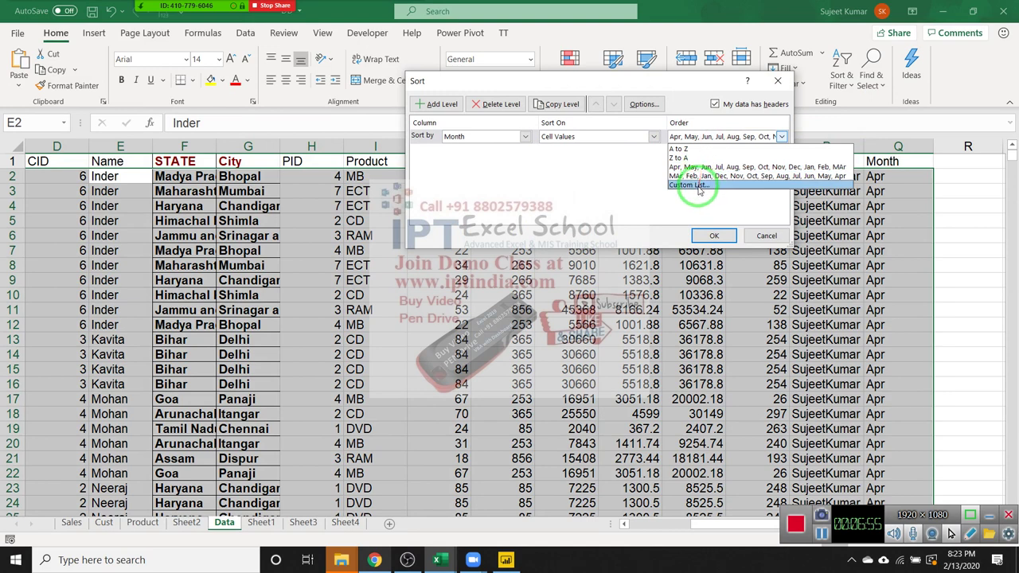
pyautogui.click(697, 182)
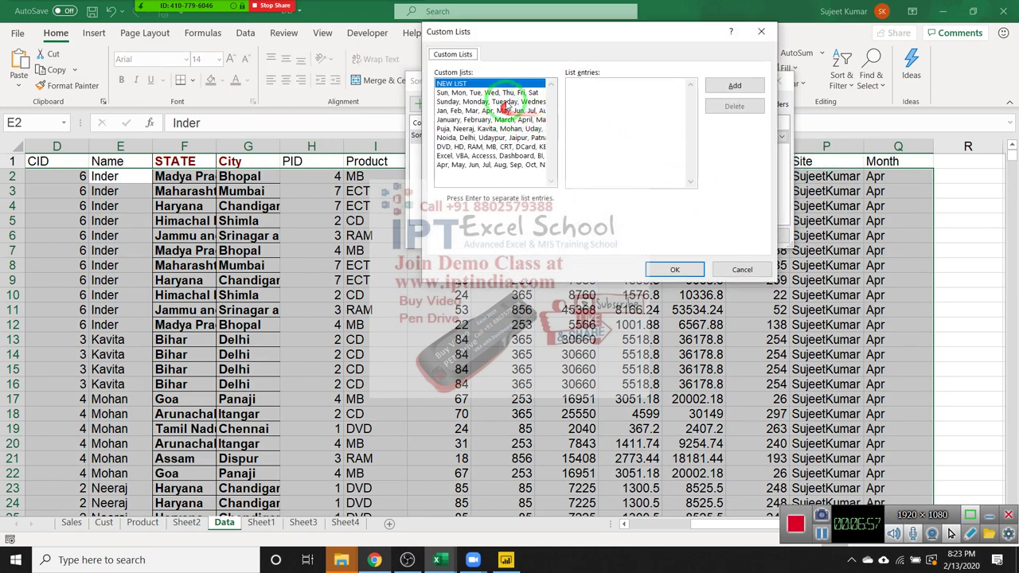
pyautogui.click(487, 137)
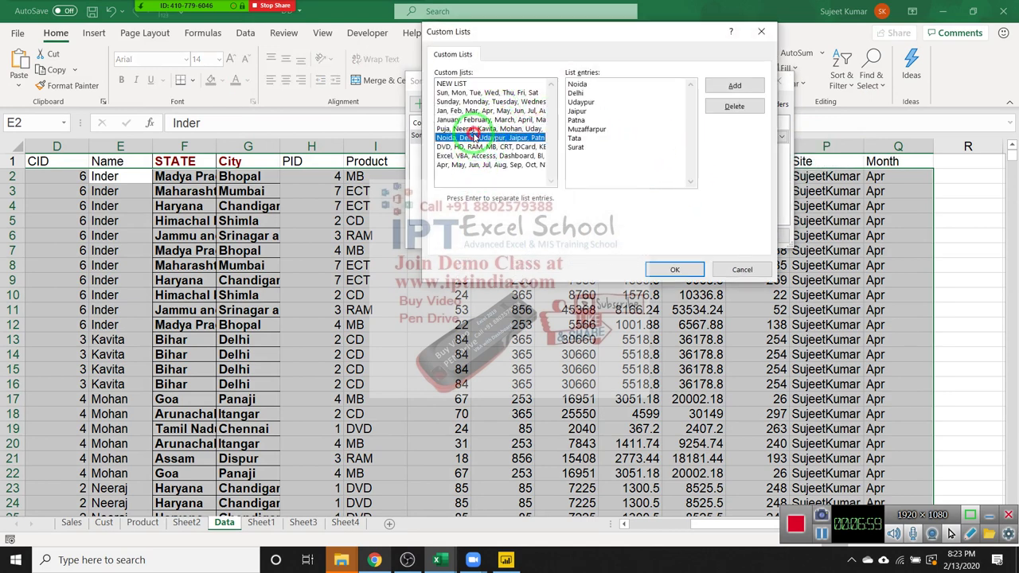
pyautogui.click(473, 129)
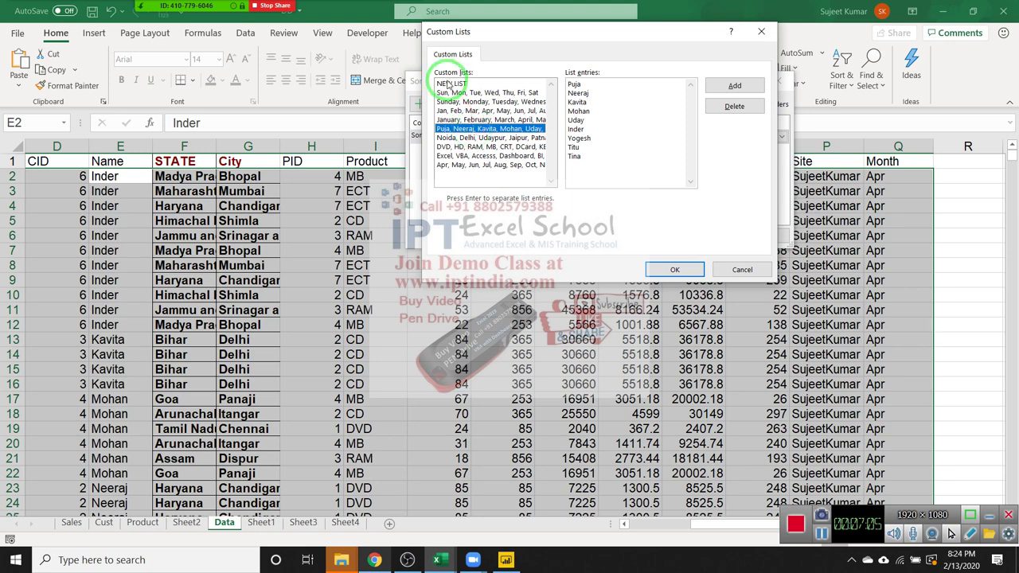
pyautogui.click(676, 269)
pyautogui.click(714, 236)
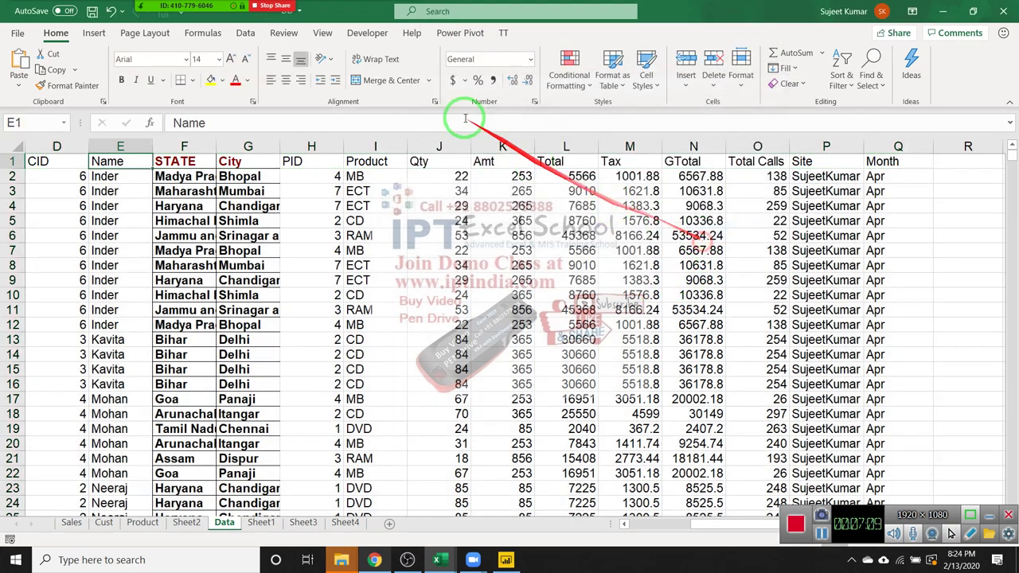
pyautogui.click(158, 12)
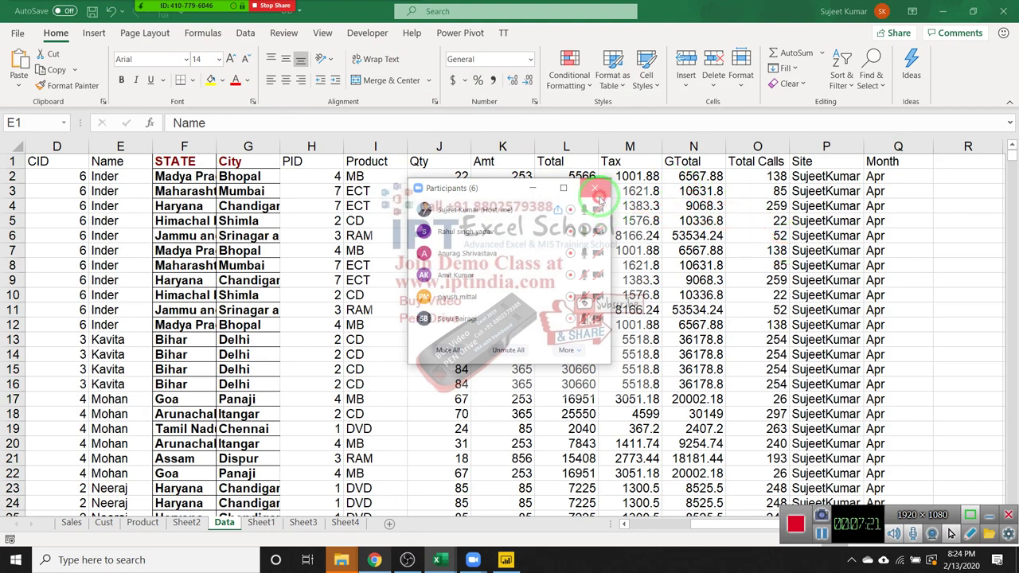
pyautogui.click(594, 188)
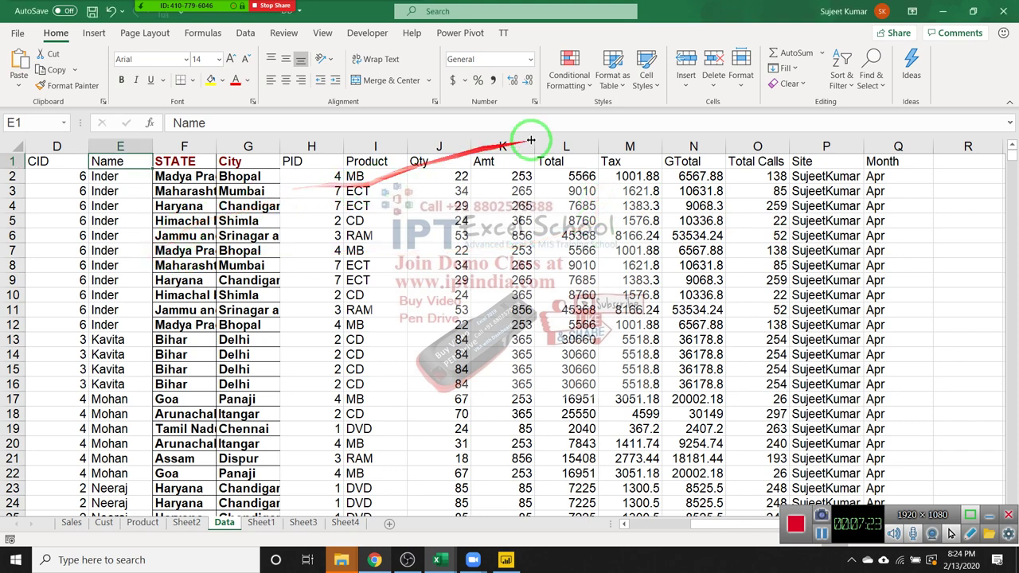
pyautogui.click(587, 88)
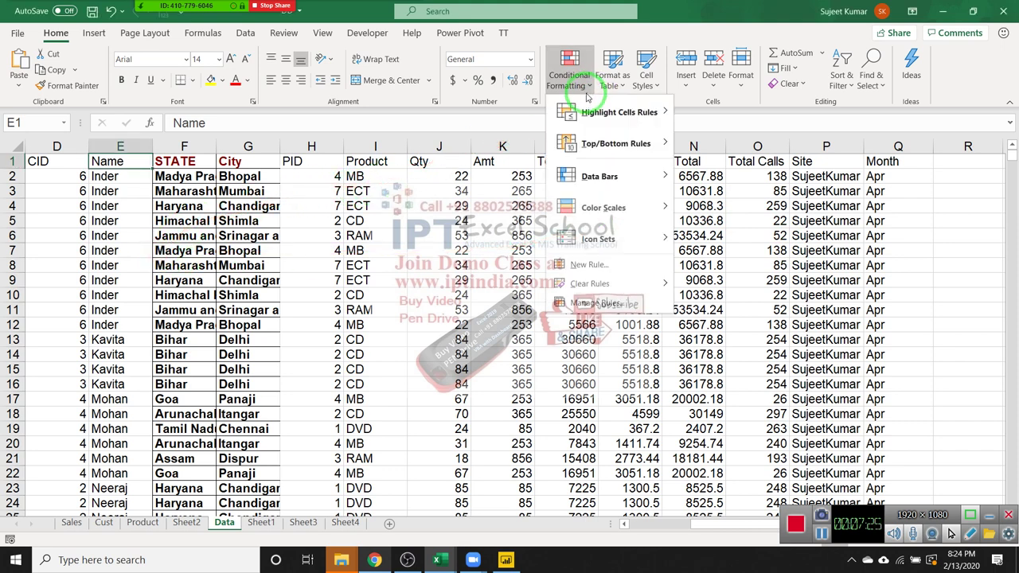
pyautogui.click(567, 57)
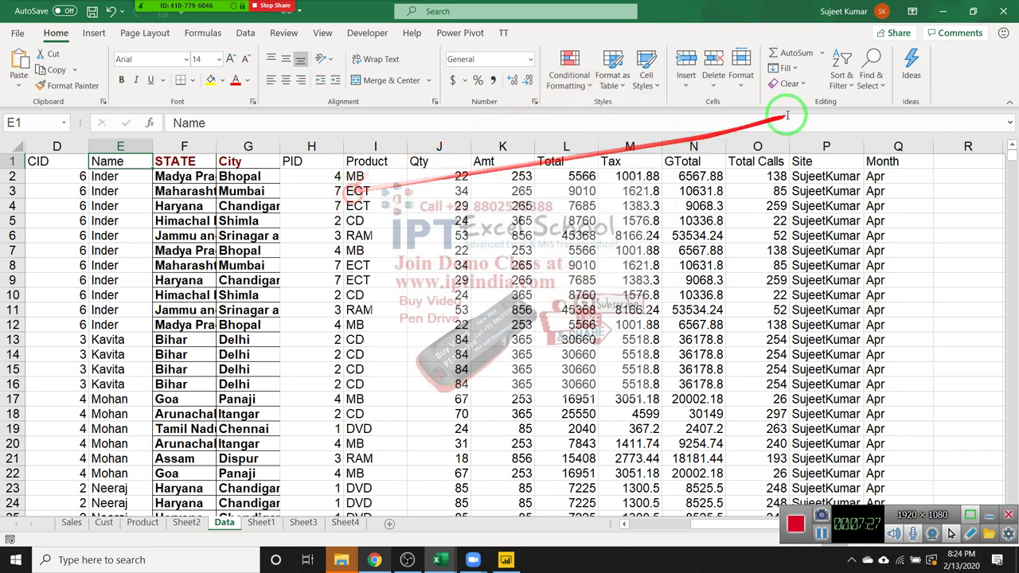
pyautogui.click(853, 80)
pyautogui.click(859, 141)
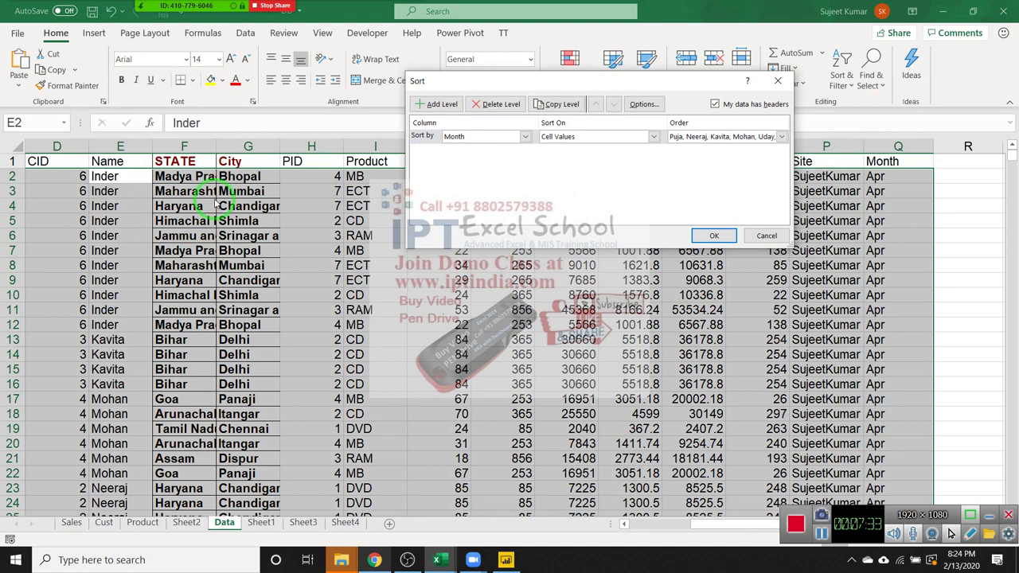
pyautogui.press('Return')
# Step: Highlight the Qty cells J5, J18, J31 and J44 with yellow fill
pyautogui.click(441, 220)
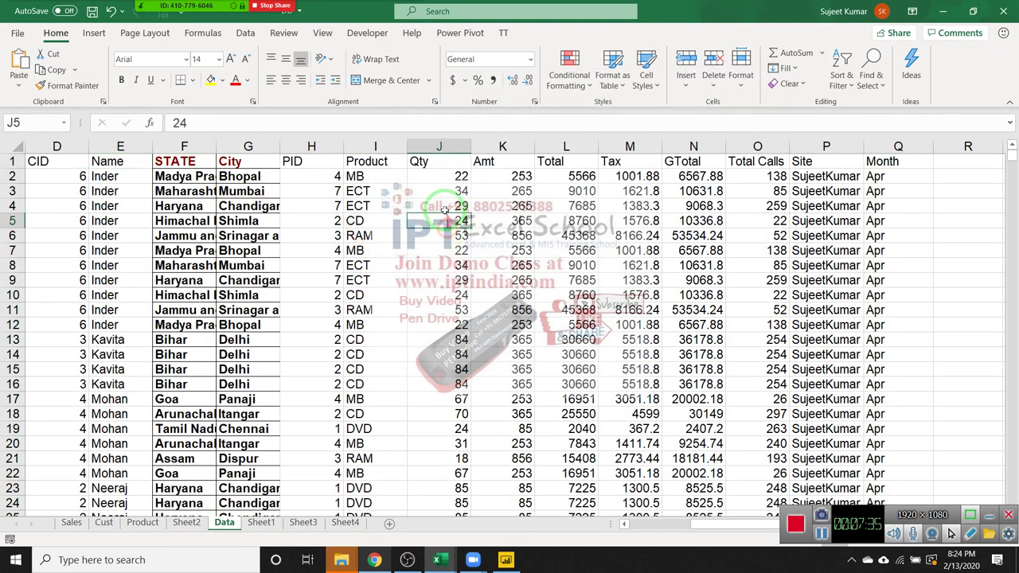
pyautogui.click(211, 80)
pyautogui.click(423, 413)
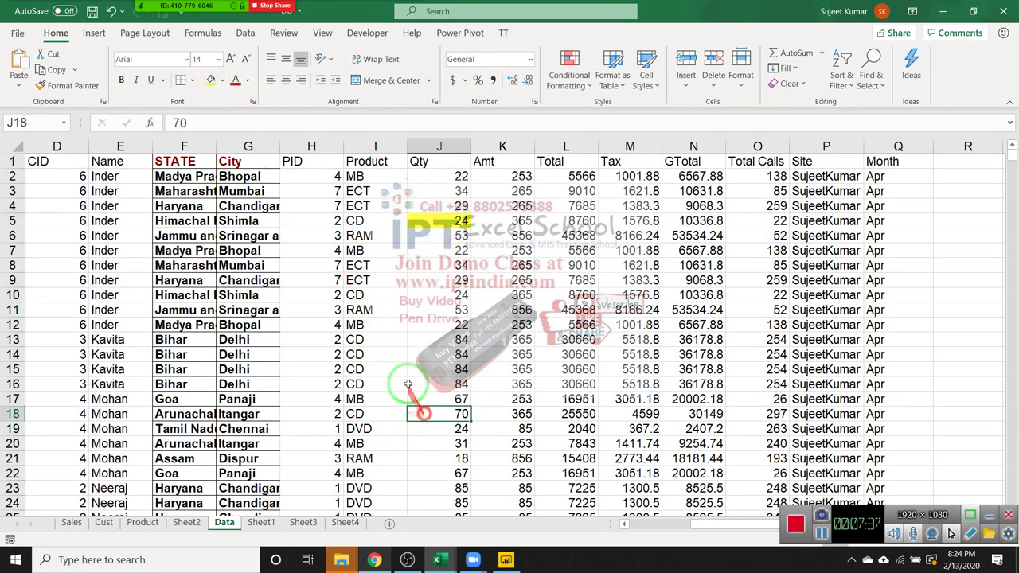
pyautogui.click(212, 79)
pyautogui.scroll(-5, 464, 403)
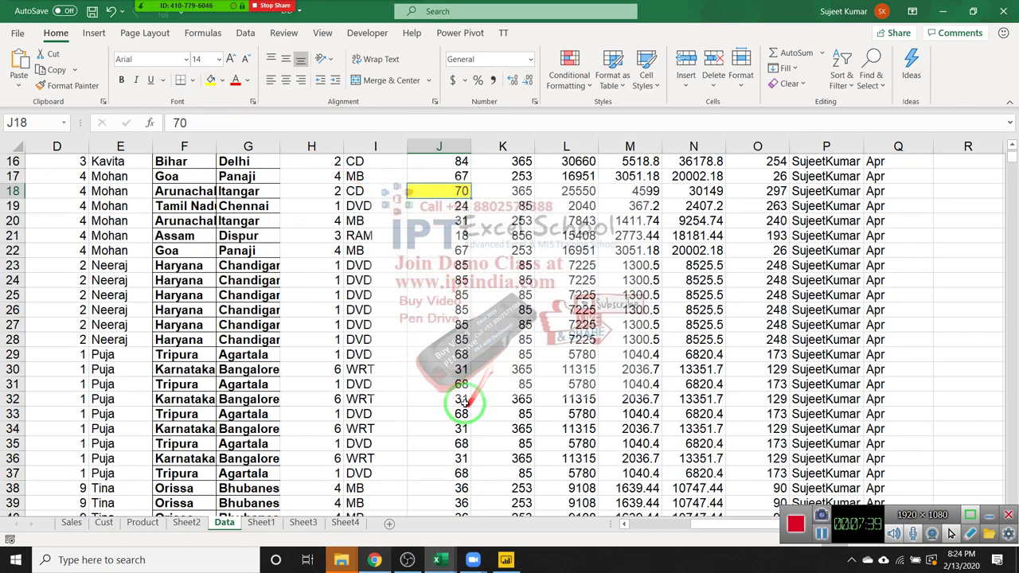
pyautogui.click(460, 384)
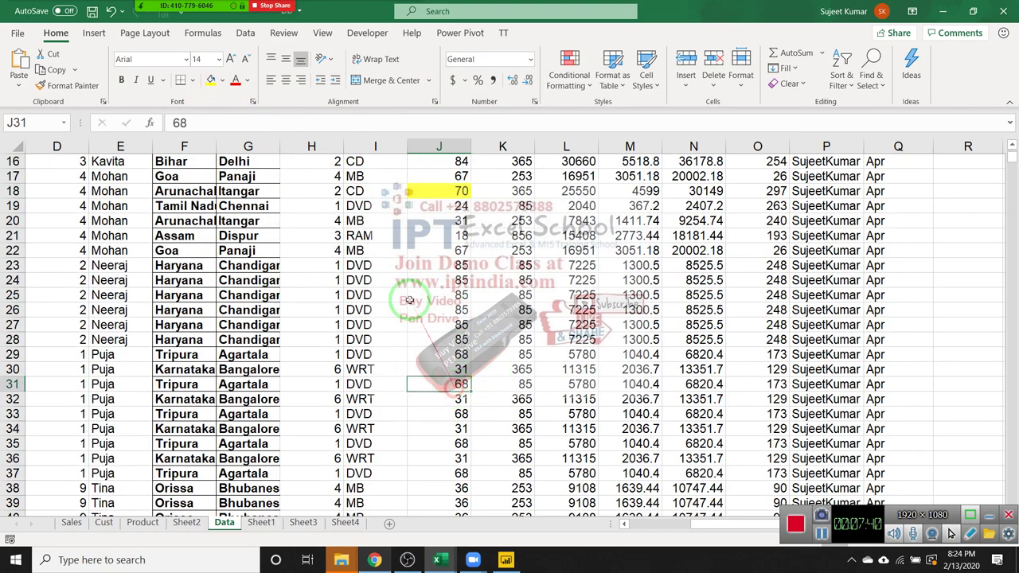
pyautogui.click(208, 79)
pyautogui.scroll(-3, 432, 453)
pyautogui.click(432, 443)
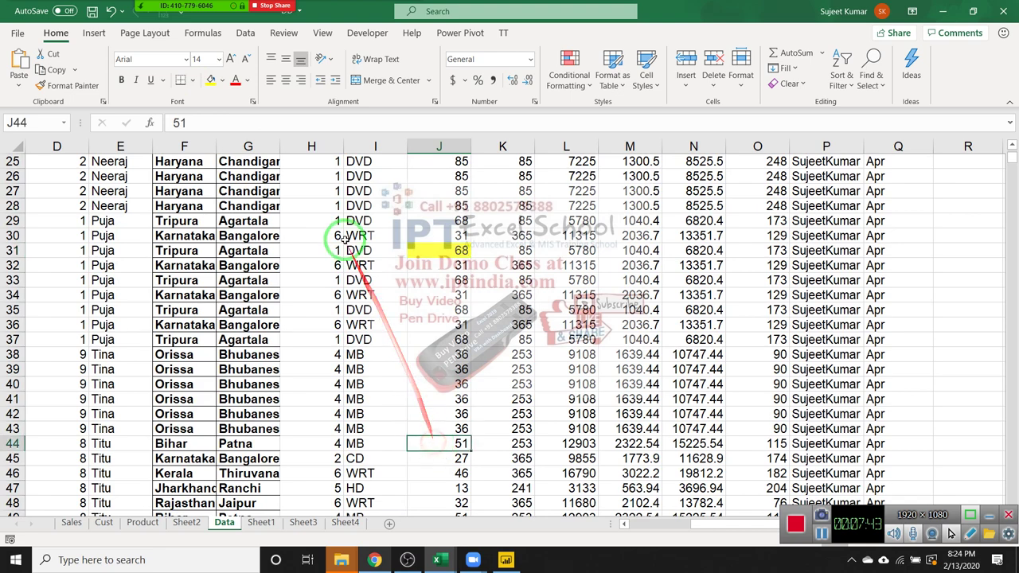
pyautogui.click(212, 79)
pyautogui.scroll(7, 445, 359)
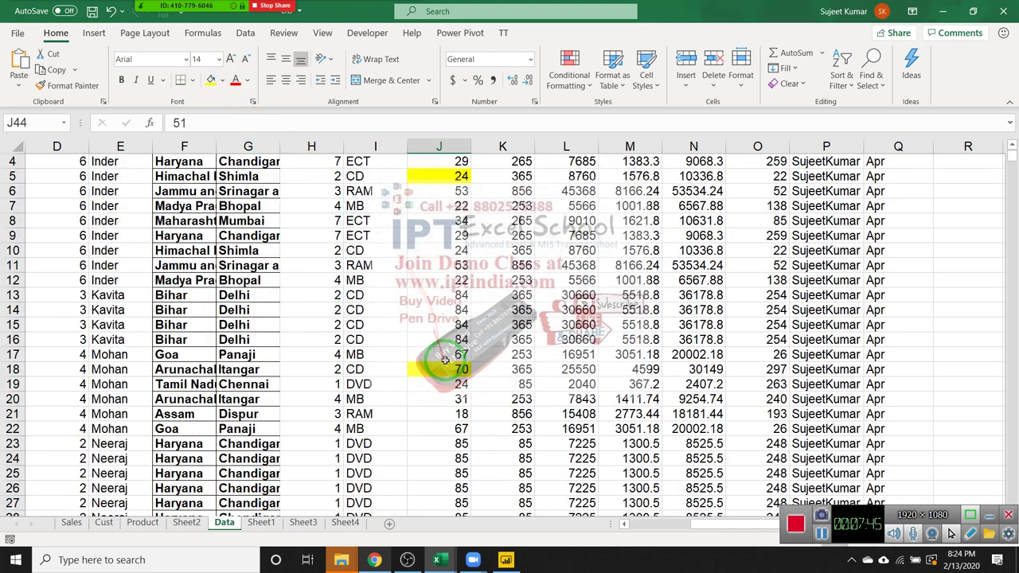
pyautogui.scroll(1, 445, 360)
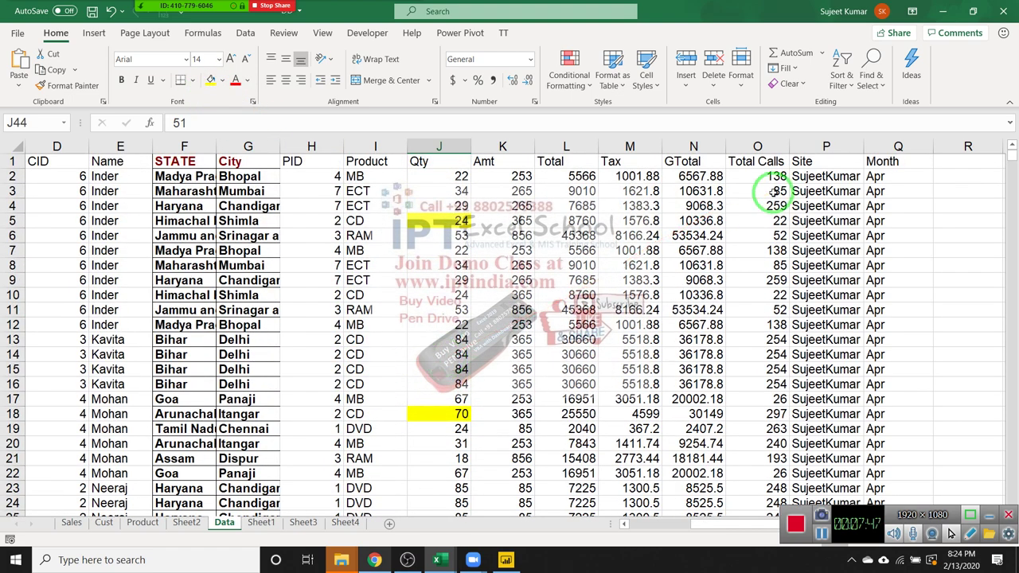
# Step: Custom-sort on the Qty column's cell colour, with yellow cells on top
pyautogui.click(844, 80)
pyautogui.click(871, 144)
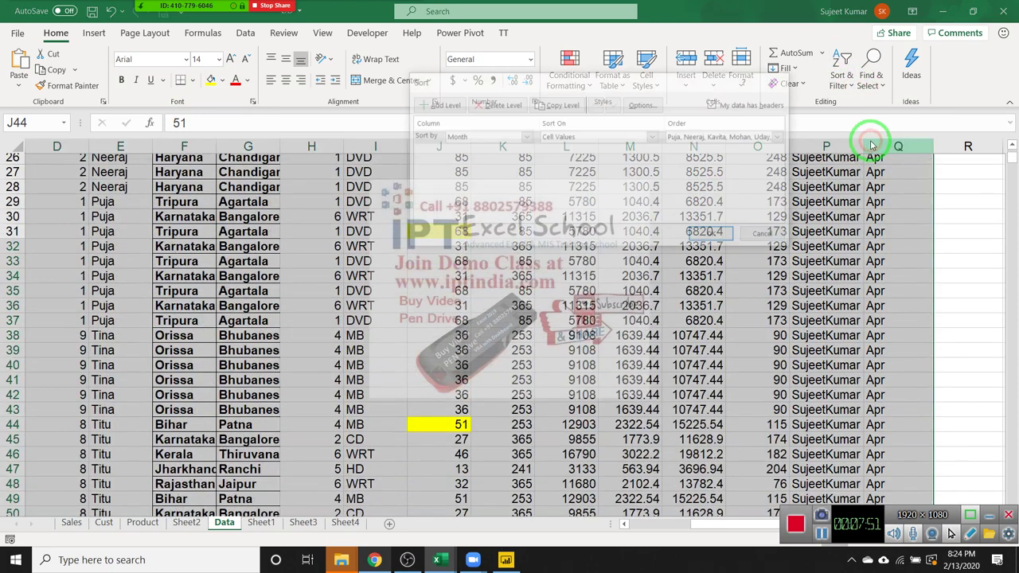
pyautogui.click(487, 140)
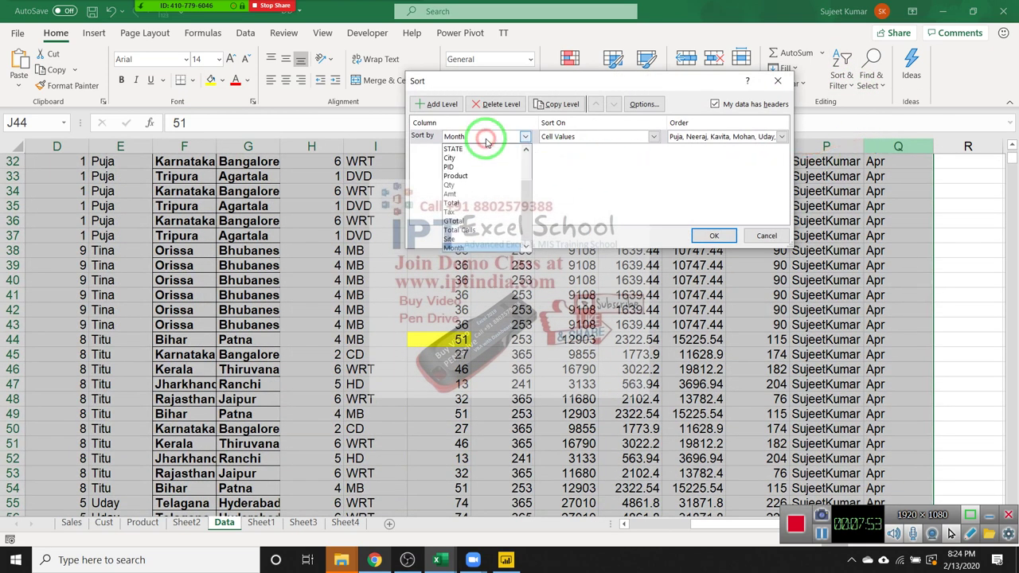
pyautogui.click(493, 183)
pyautogui.click(617, 137)
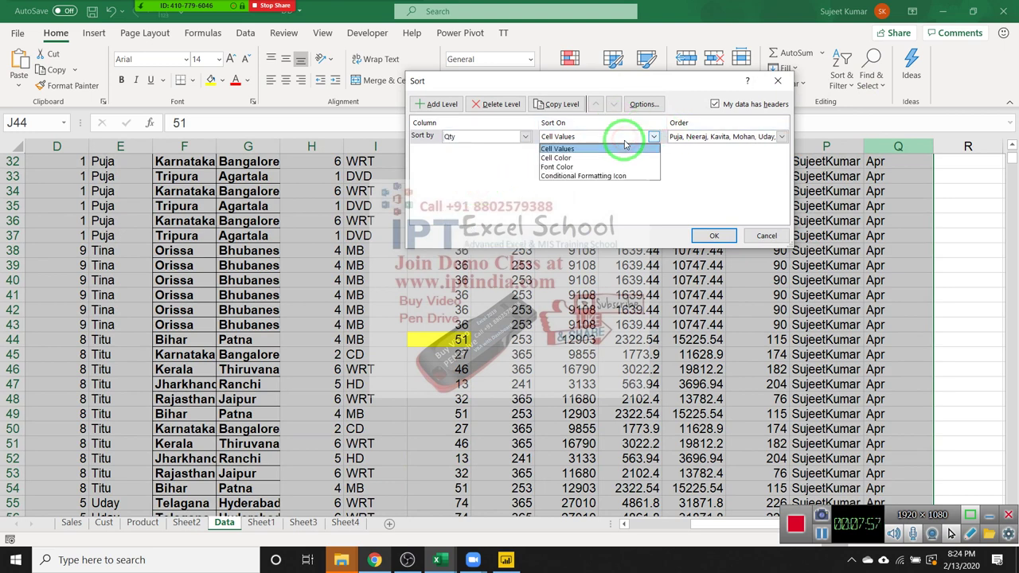
pyautogui.click(621, 158)
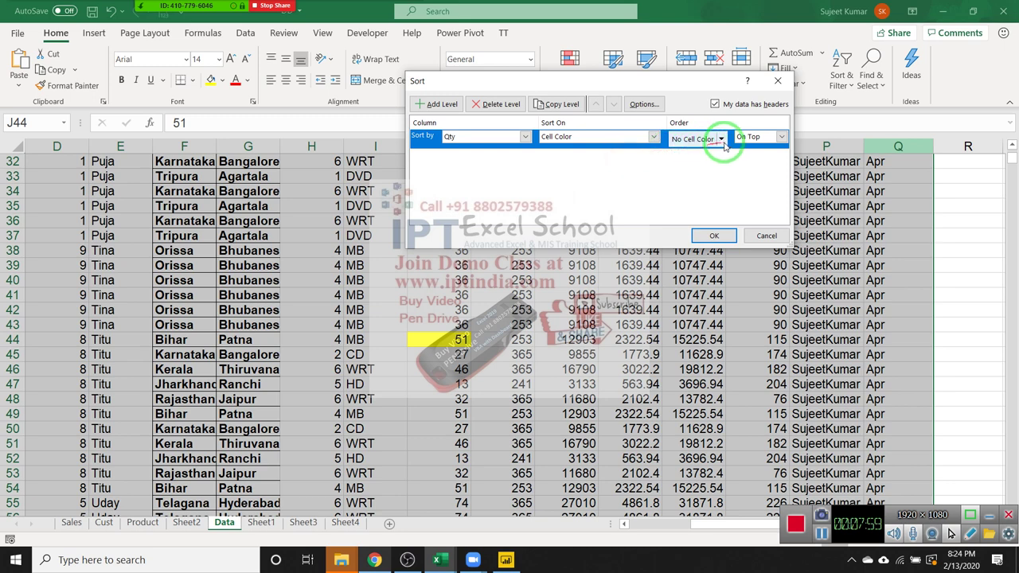
pyautogui.click(721, 139)
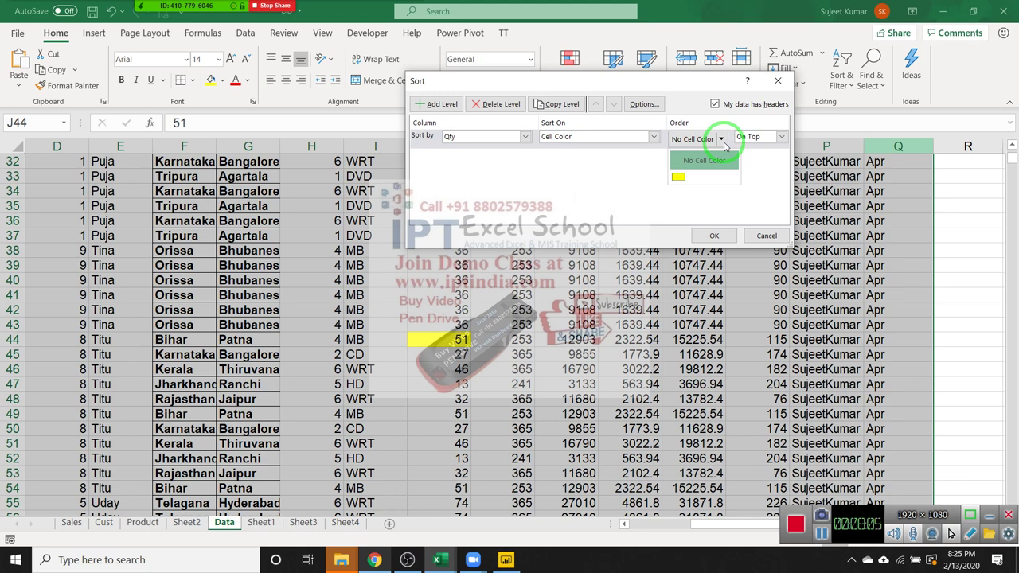
pyautogui.click(677, 179)
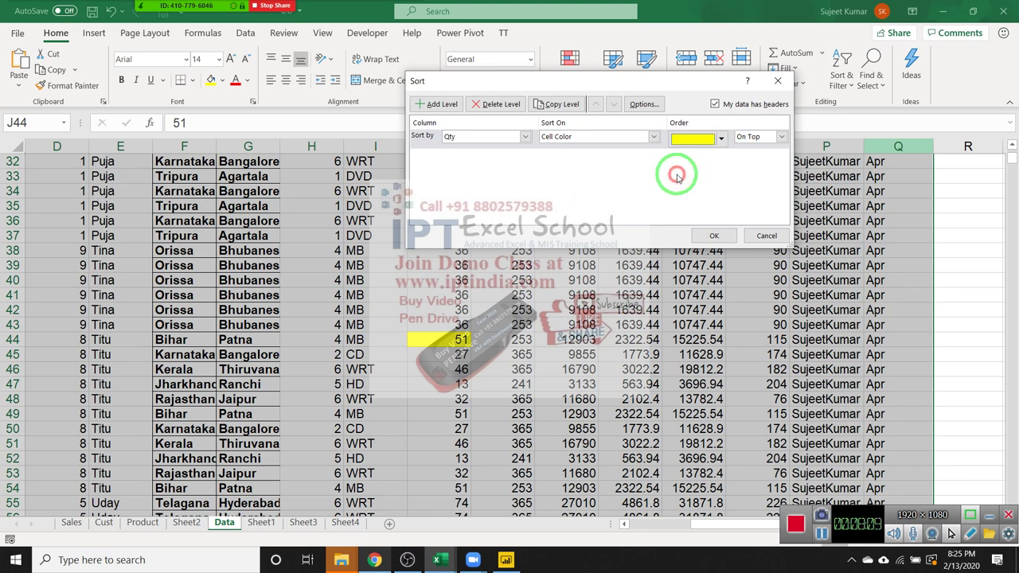
pyautogui.click(714, 236)
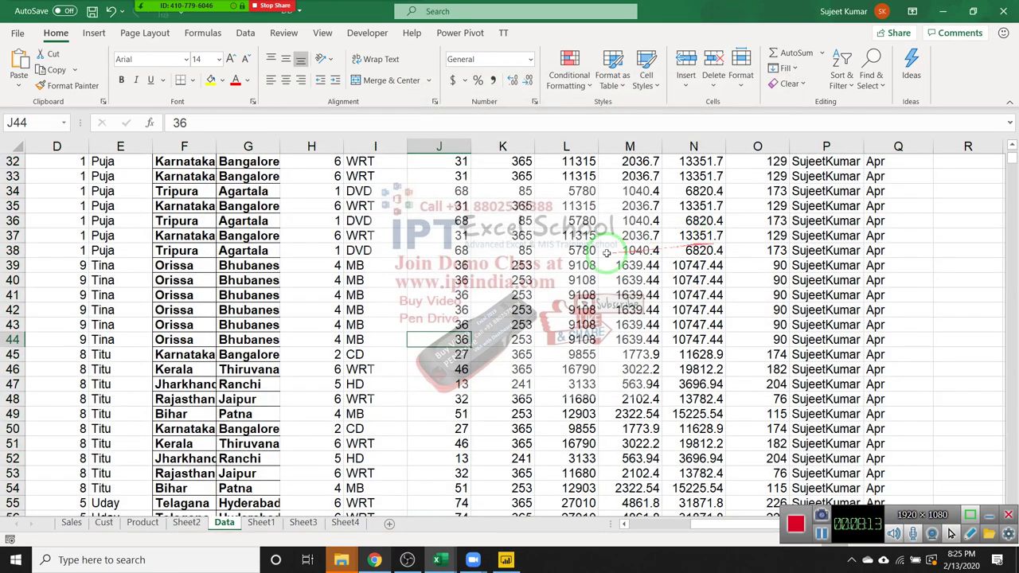
pyautogui.scroll(10, 522, 239)
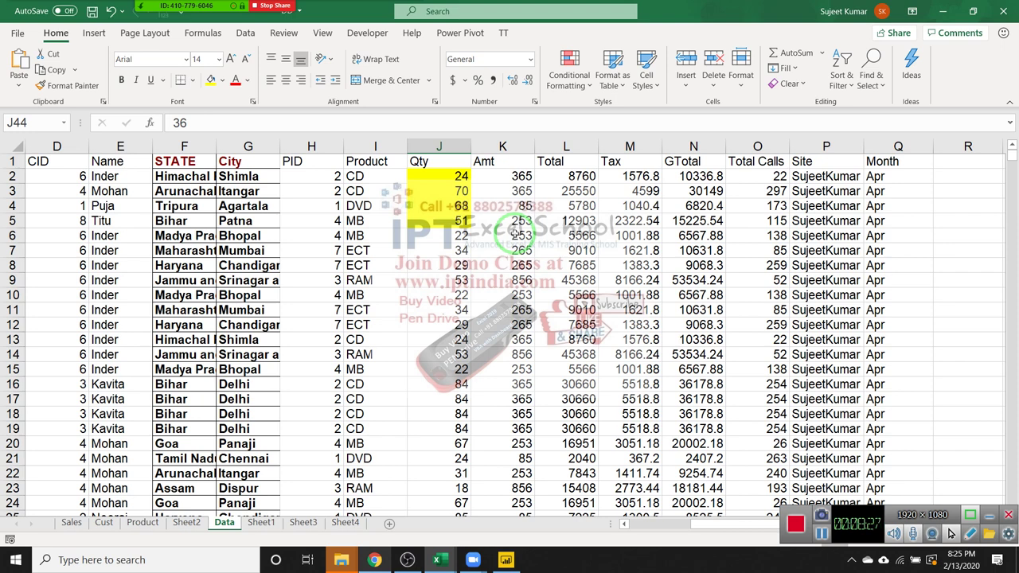
pyautogui.click(515, 144)
# Step: Apply the 3 Arrows icon set to the Amt values in column K
pyautogui.click(566, 70)
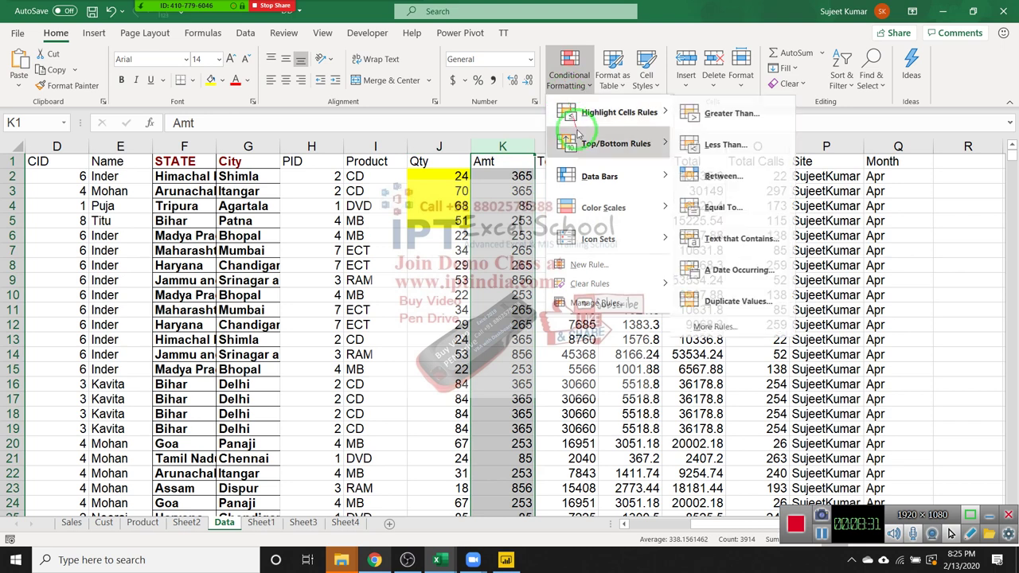
pyautogui.moveTo(612, 210)
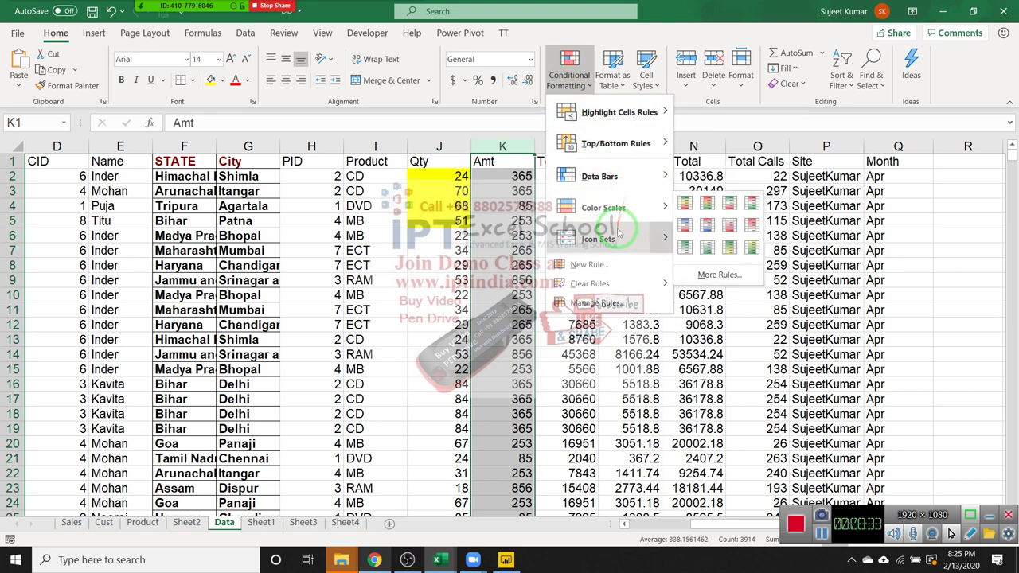
pyautogui.moveTo(618, 236)
pyautogui.click(692, 227)
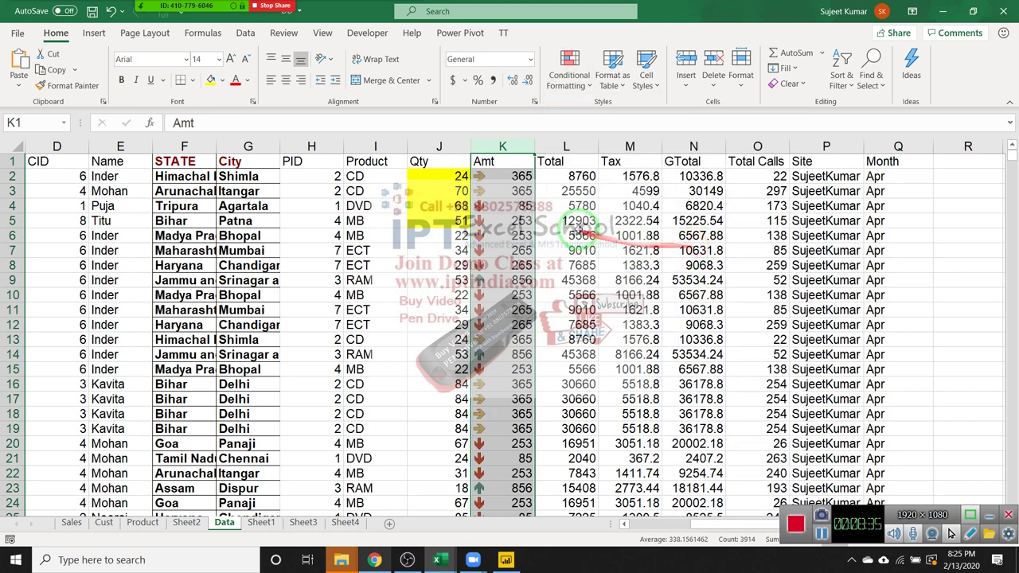
# Step: Bring up the Custom Sort dialog from Sort & Filter
pyautogui.click(500, 164)
pyautogui.click(841, 76)
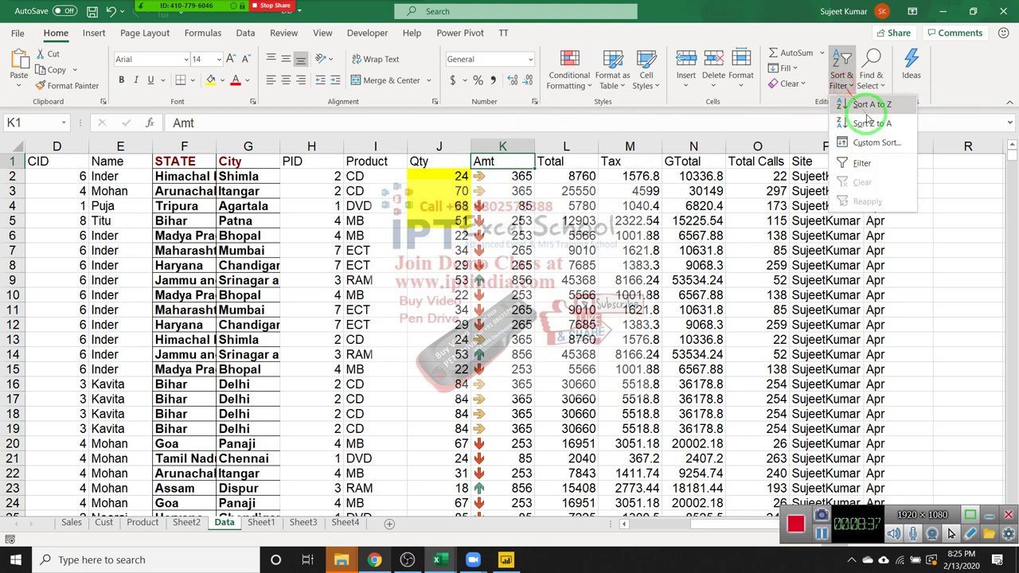
pyautogui.click(875, 141)
# Step: Sort by Amt's conditional formatting icon, with the green up arrow on top
pyautogui.moveTo(635, 141); pyautogui.dragTo(573, 146)
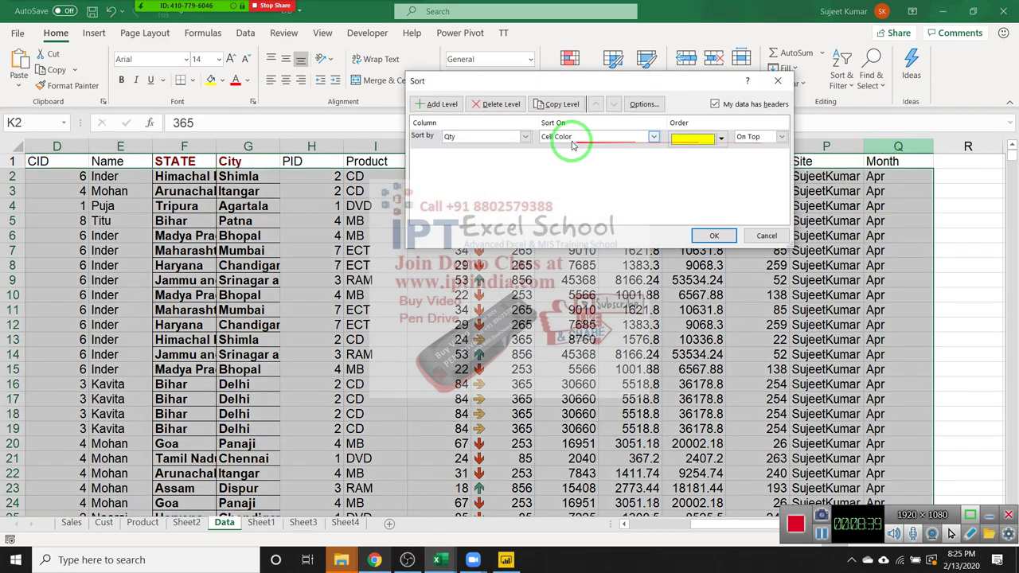
pyautogui.click(485, 137)
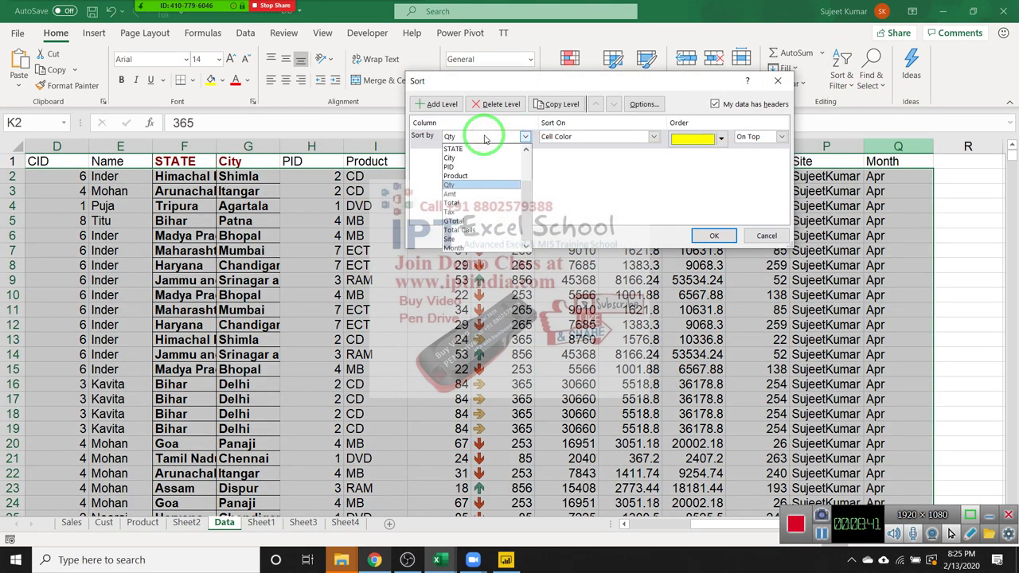
pyautogui.click(481, 194)
pyautogui.click(587, 138)
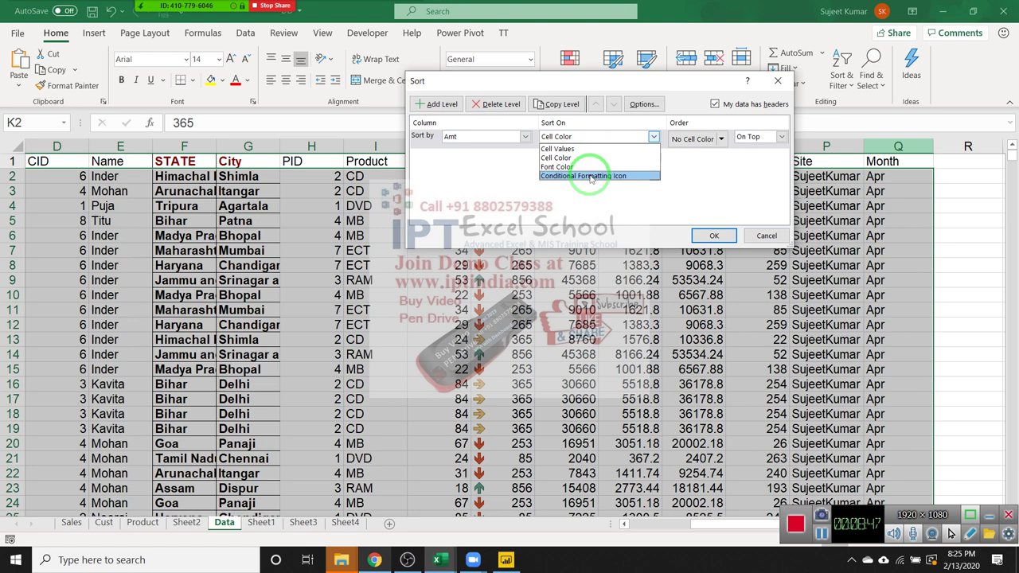
pyautogui.click(590, 176)
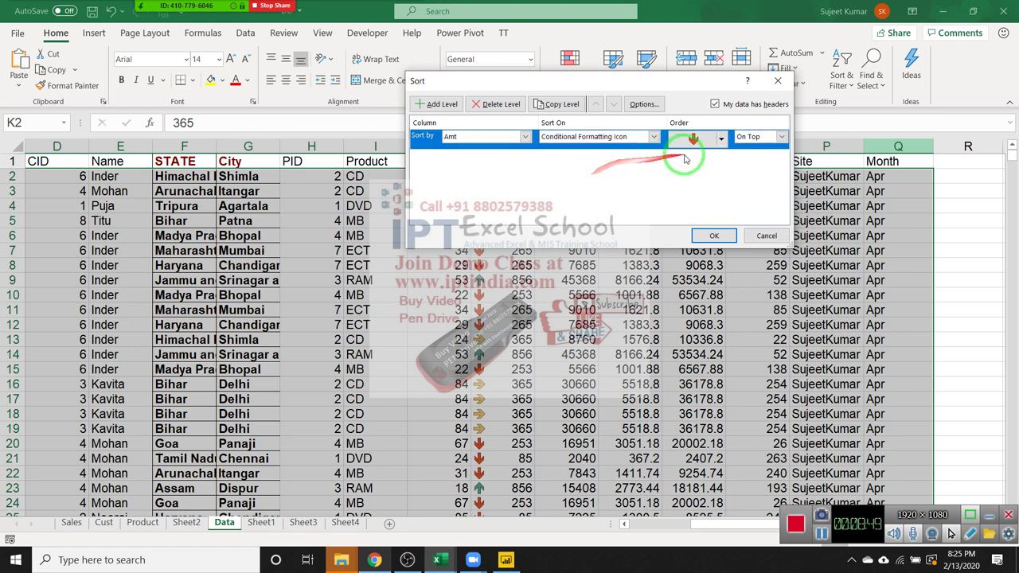
pyautogui.click(719, 139)
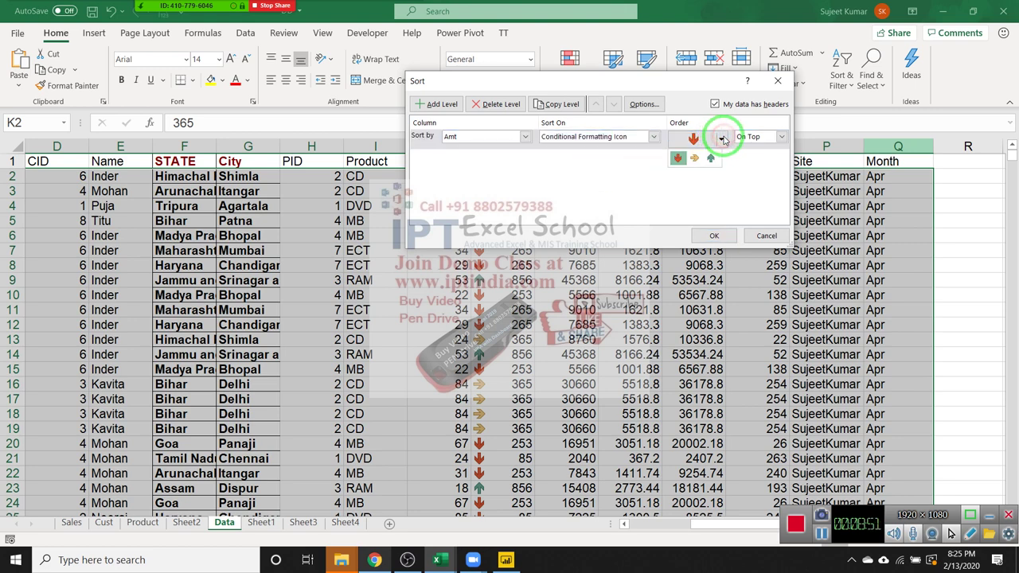
pyautogui.click(712, 165)
pyautogui.click(750, 136)
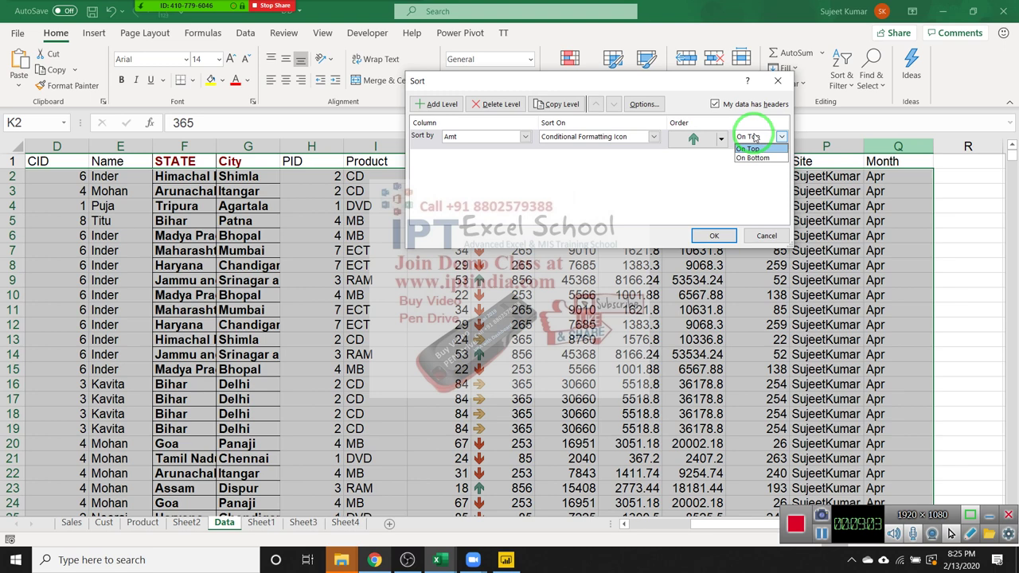
pyautogui.click(748, 149)
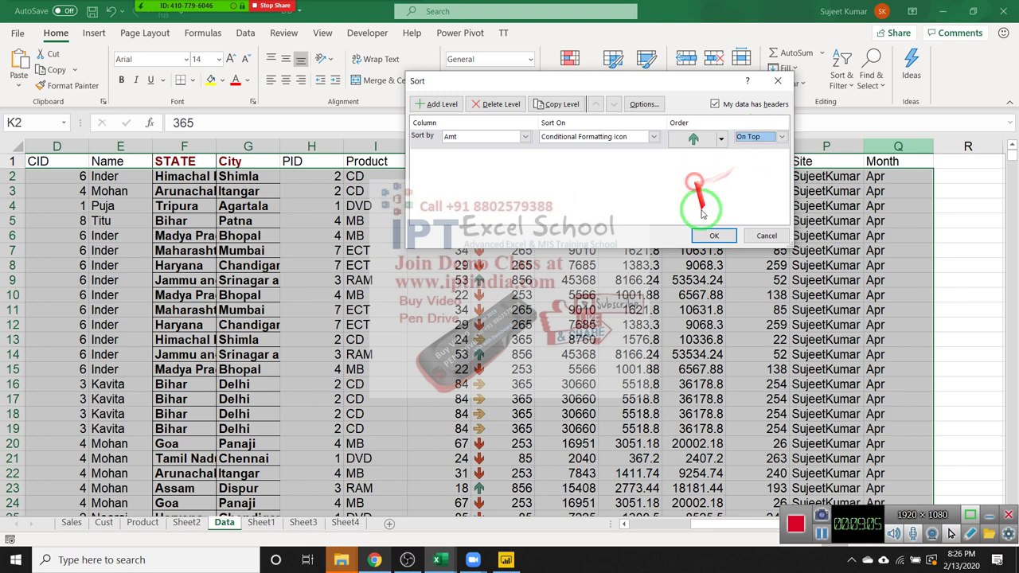
pyautogui.click(714, 236)
# Step: Check the sorted Amt values, then select a Product cell in the table
pyautogui.click(502, 161)
pyautogui.click(510, 206)
pyautogui.click(519, 234)
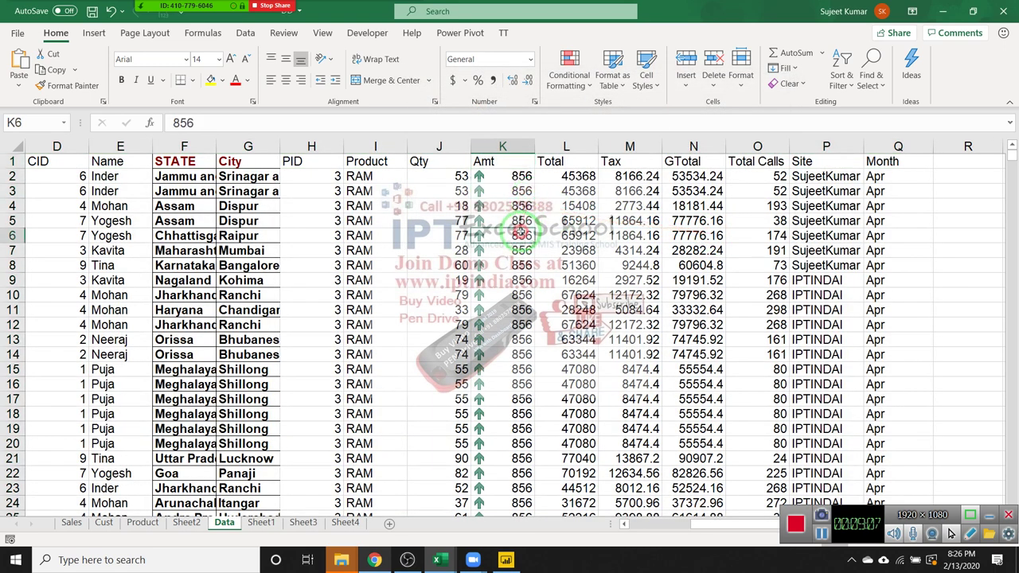
pyautogui.click(799, 69)
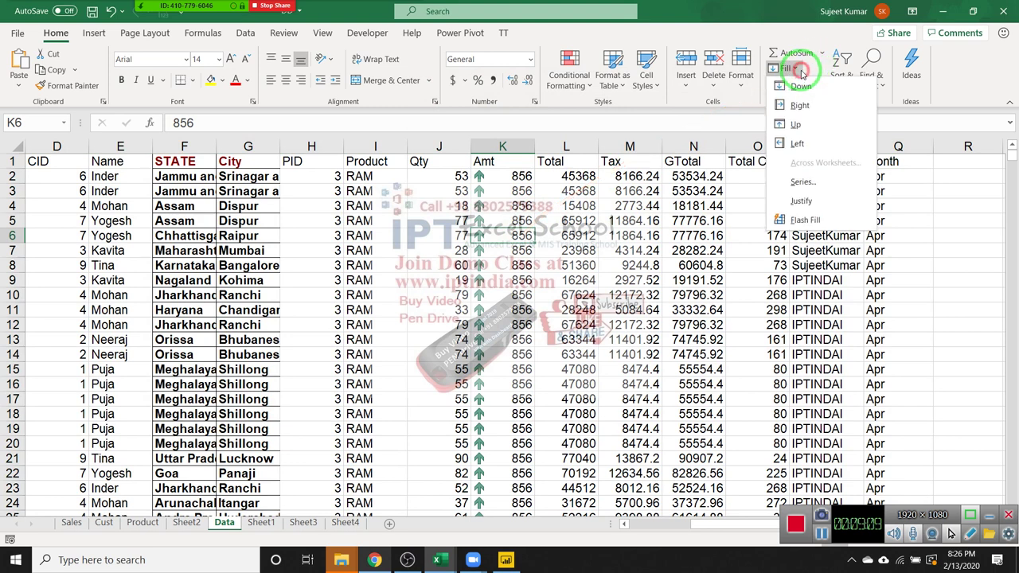
pyautogui.press('Escape')
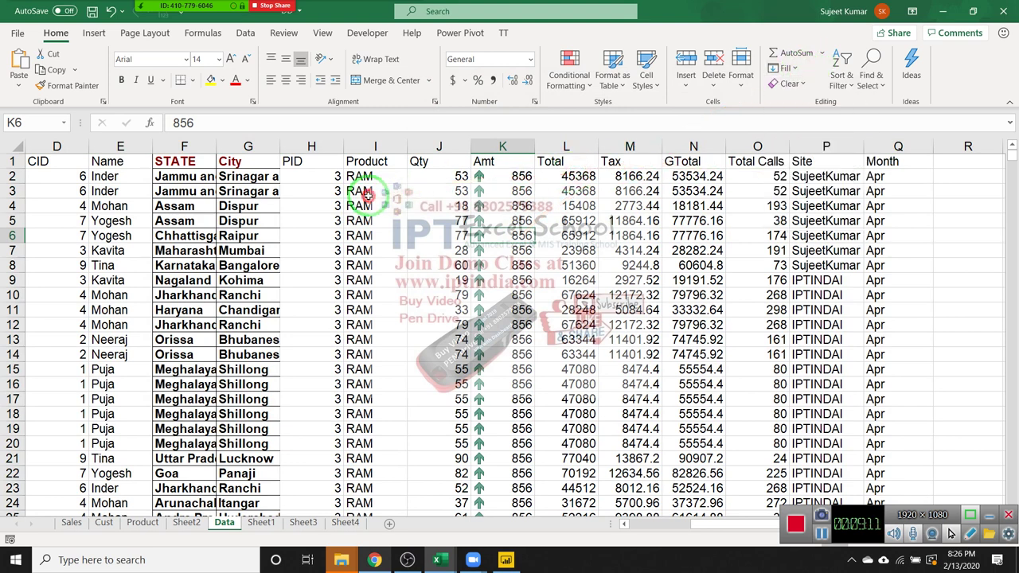
pyautogui.click(368, 194)
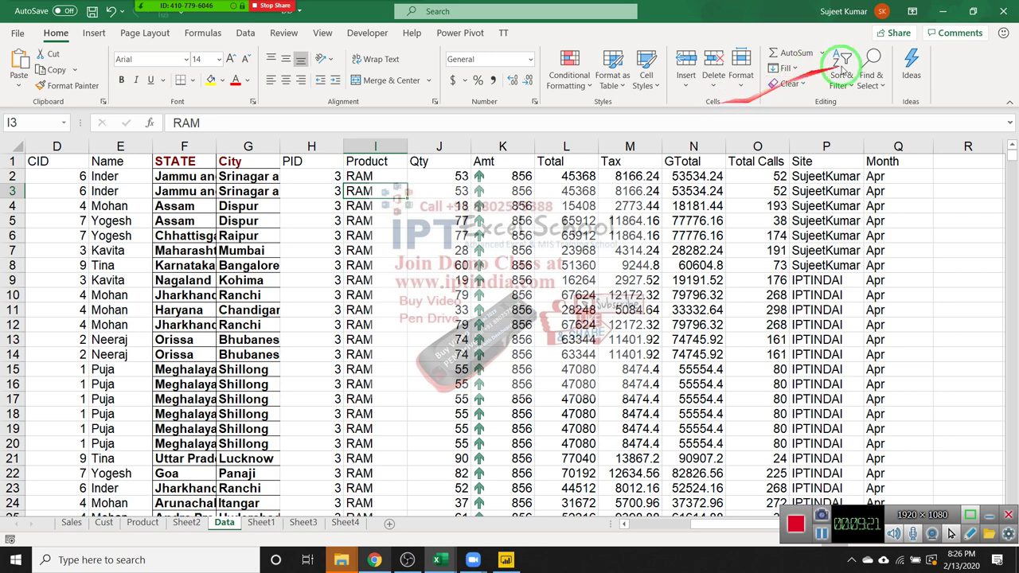
# Step: In Custom Sort, set Sort by Product, Sort On Cell Values, order A to Z
pyautogui.click(841, 65)
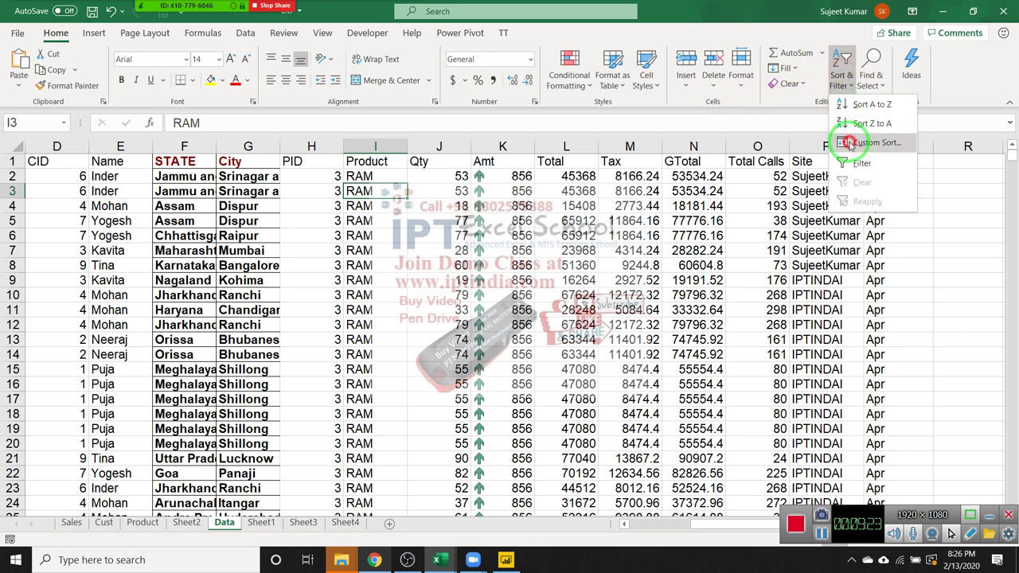
pyautogui.click(850, 143)
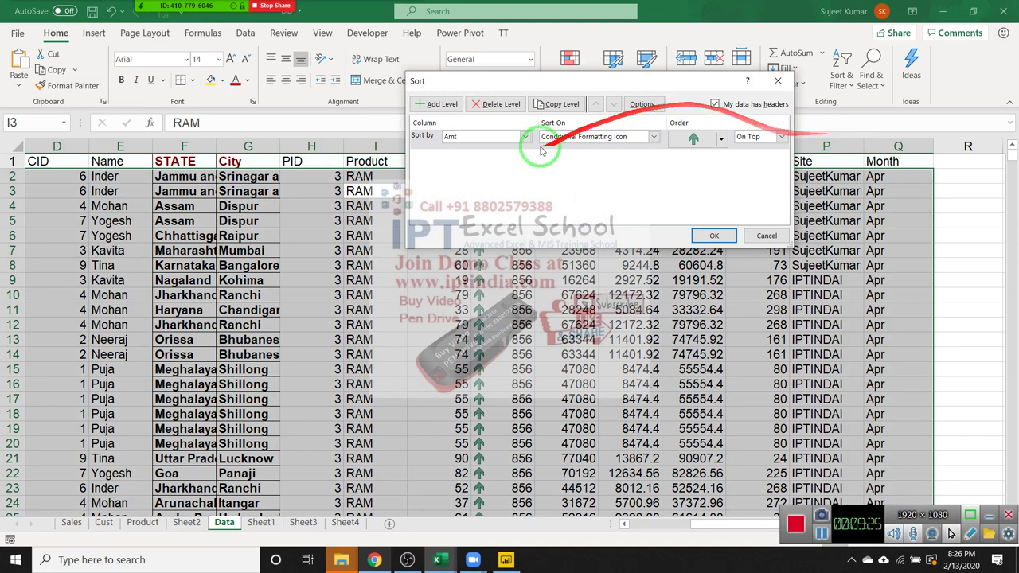
pyautogui.click(468, 137)
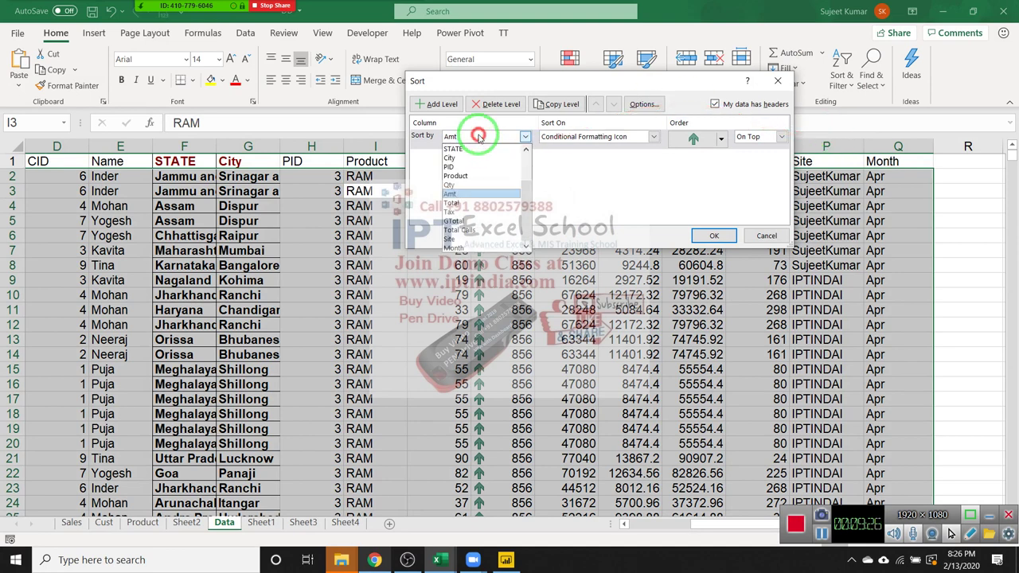
pyautogui.click(457, 176)
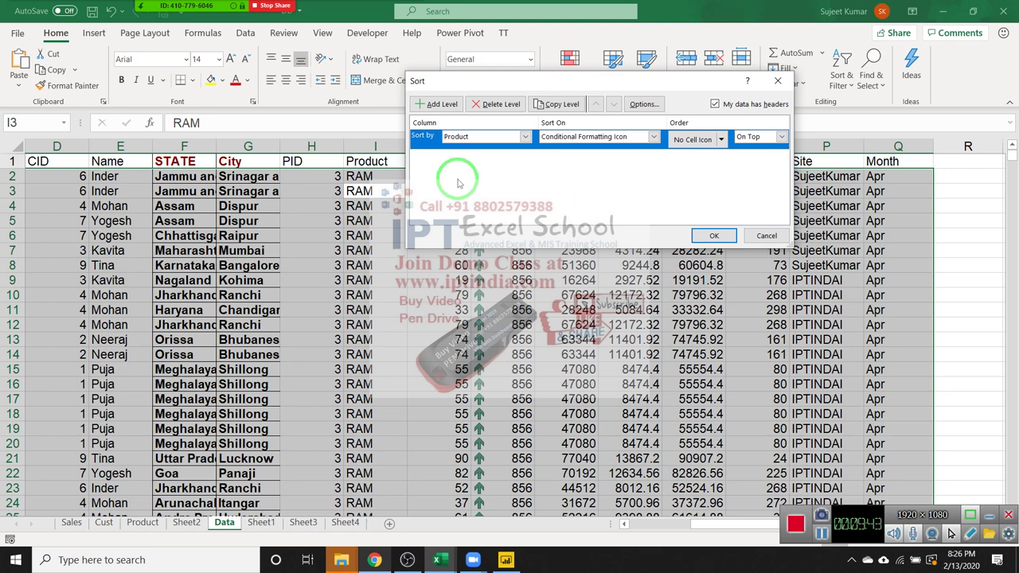
pyautogui.click(566, 136)
pyautogui.click(562, 147)
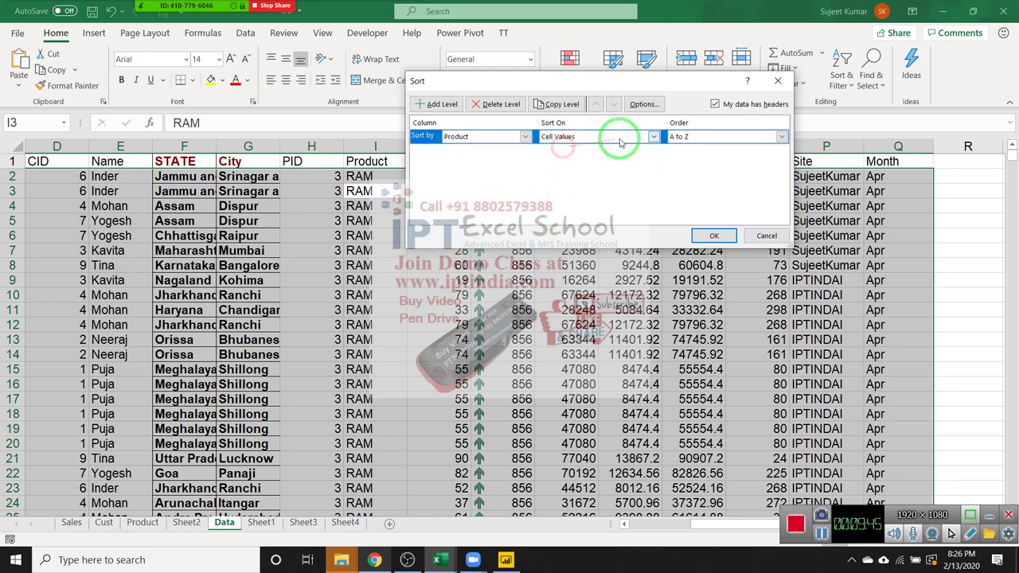
# Step: Tick Case sensitive in Sort Options, then cancel both the options and Sort dialogs
pyautogui.click(654, 104)
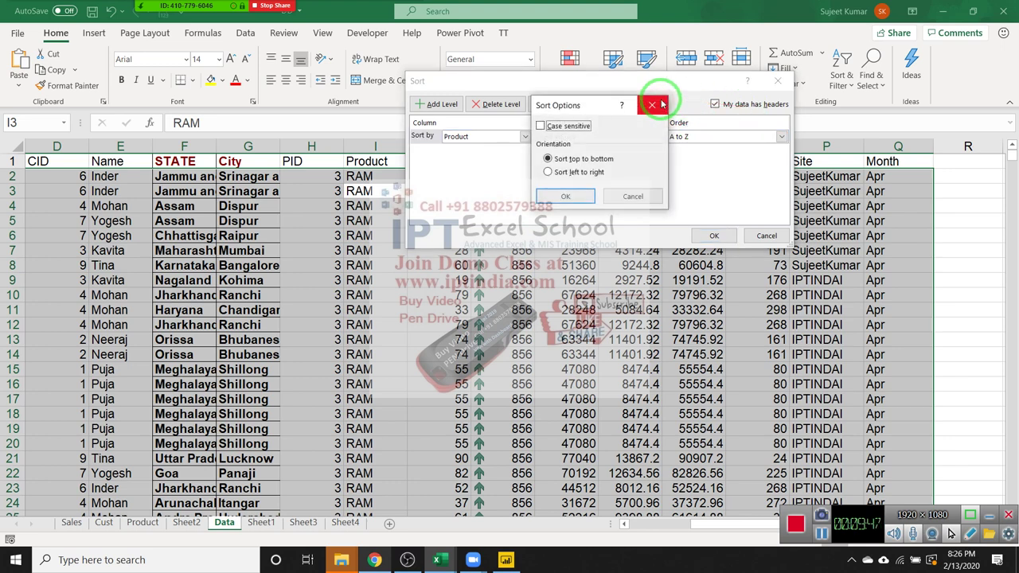
pyautogui.click(565, 128)
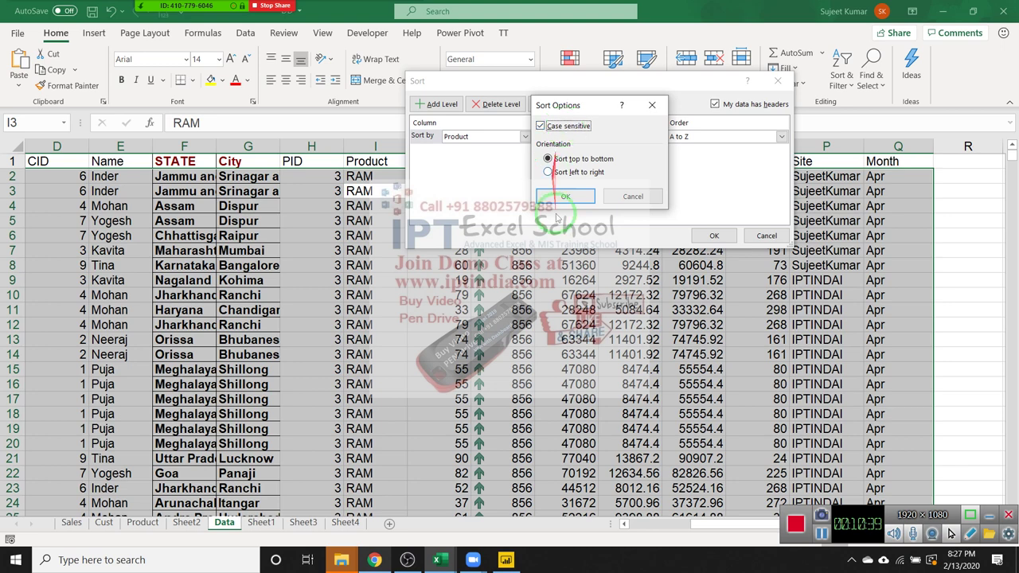
pyautogui.click(629, 196)
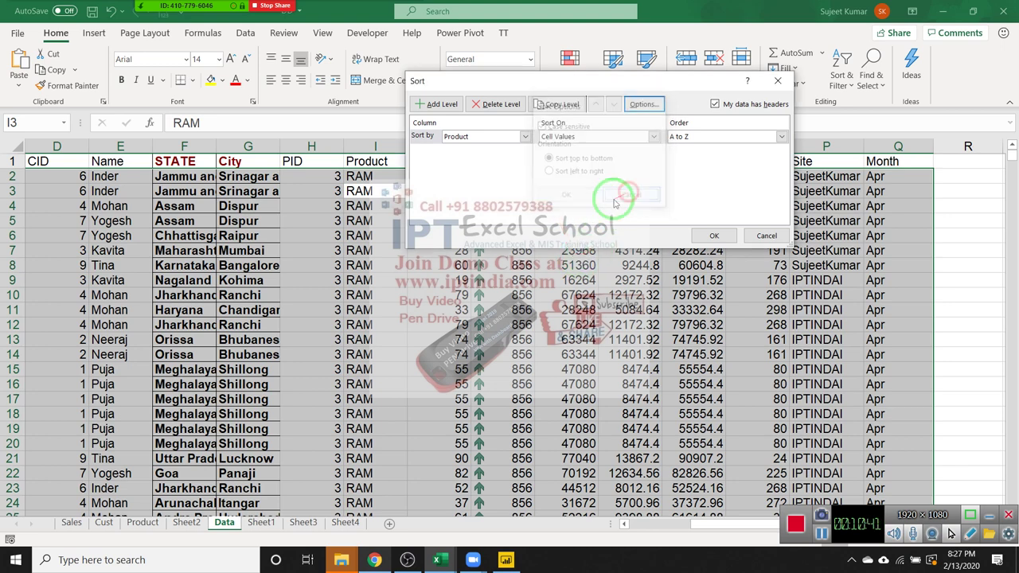
pyautogui.click(772, 235)
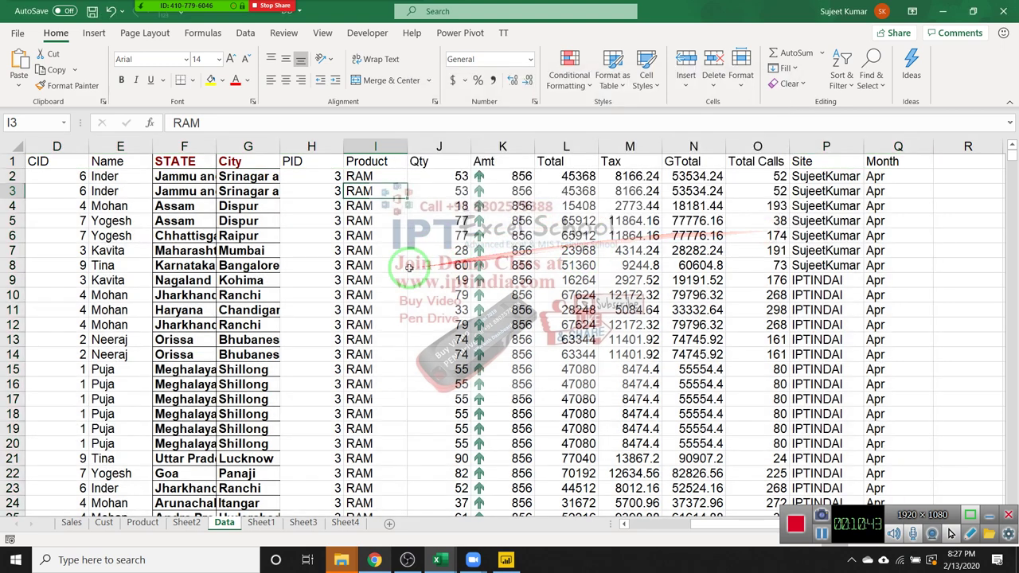
# Step: Retype the Product entries in I8 and I14 as lowercase 'ram'
pyautogui.click(374, 265)
pyautogui.doubleClick(374, 265)
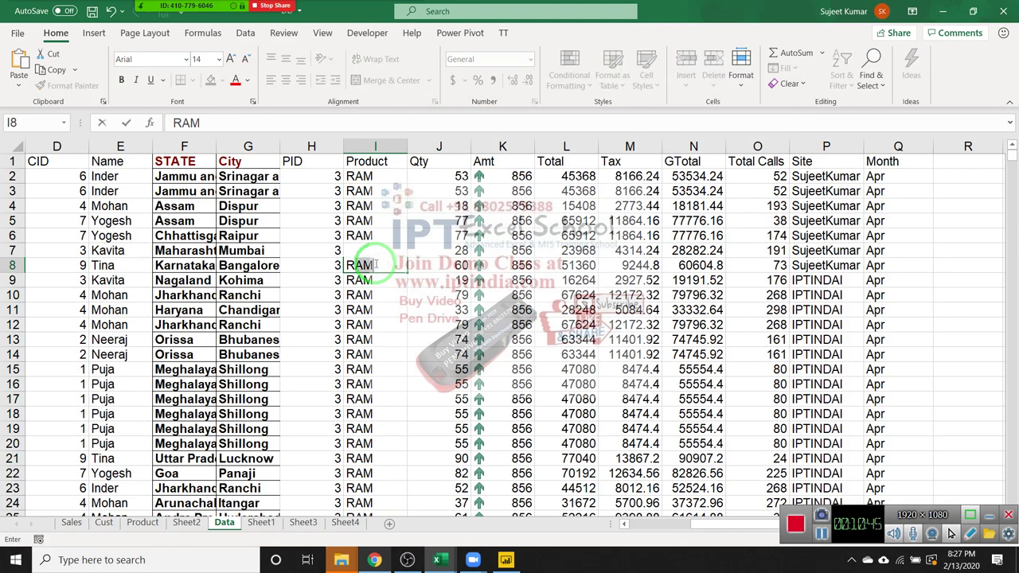
pyautogui.write('ram')
pyautogui.press('Return')
pyautogui.press('Down')
pyautogui.press('Down')
pyautogui.press('Down')
# Step: Change I20 to lowercase 'ram', correcting the mistyped entry
pyautogui.press('Down')
pyautogui.press('Down')
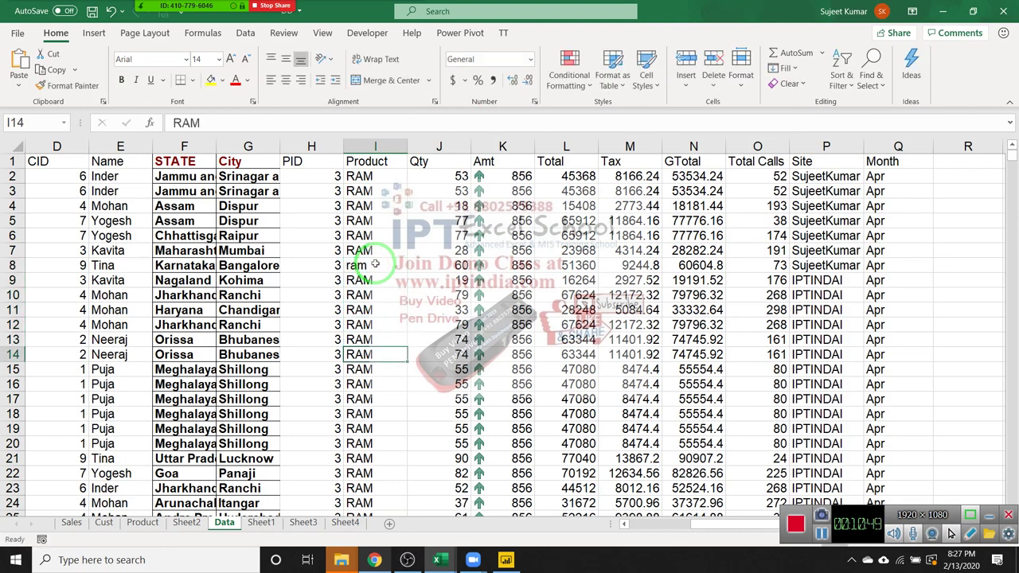
pyautogui.write('ram')
pyautogui.press('Return')
pyautogui.press('Down')
pyautogui.press('Down')
pyautogui.press('Down')
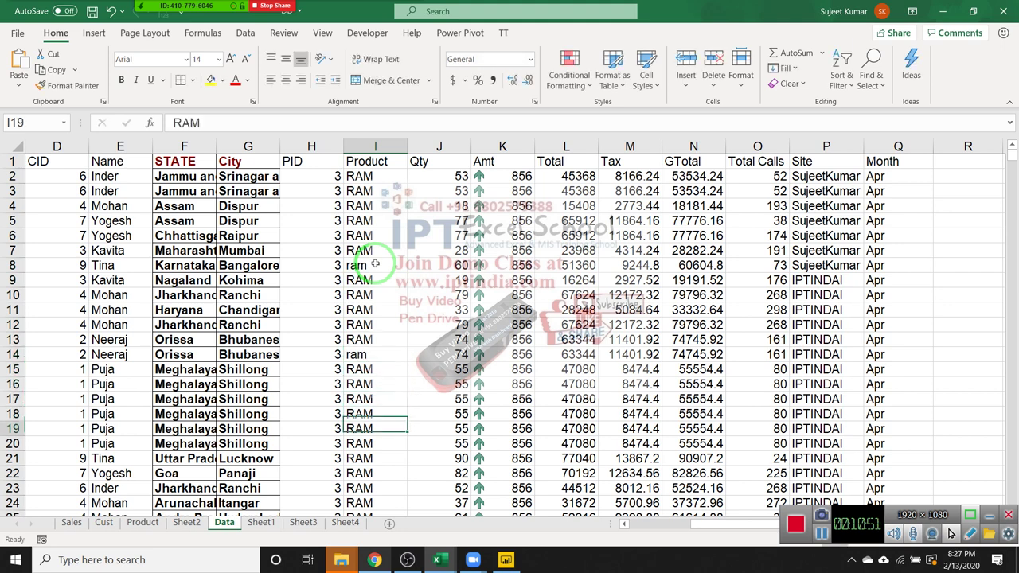
pyautogui.press('Down')
pyautogui.write('ra')
pyautogui.press('Return')
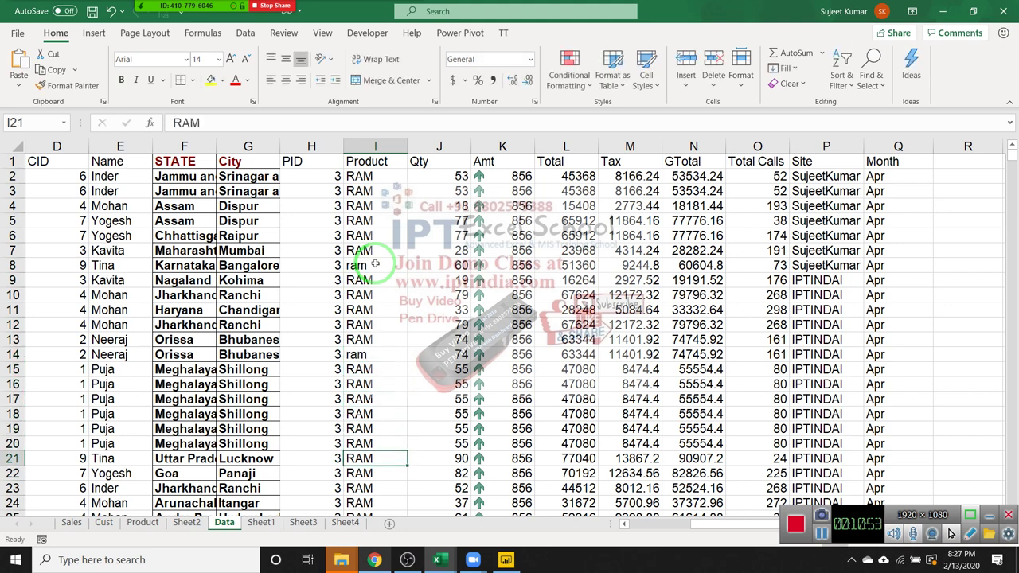
pyautogui.press('Up')
pyautogui.write('ran')
pyautogui.press('BackSpace')
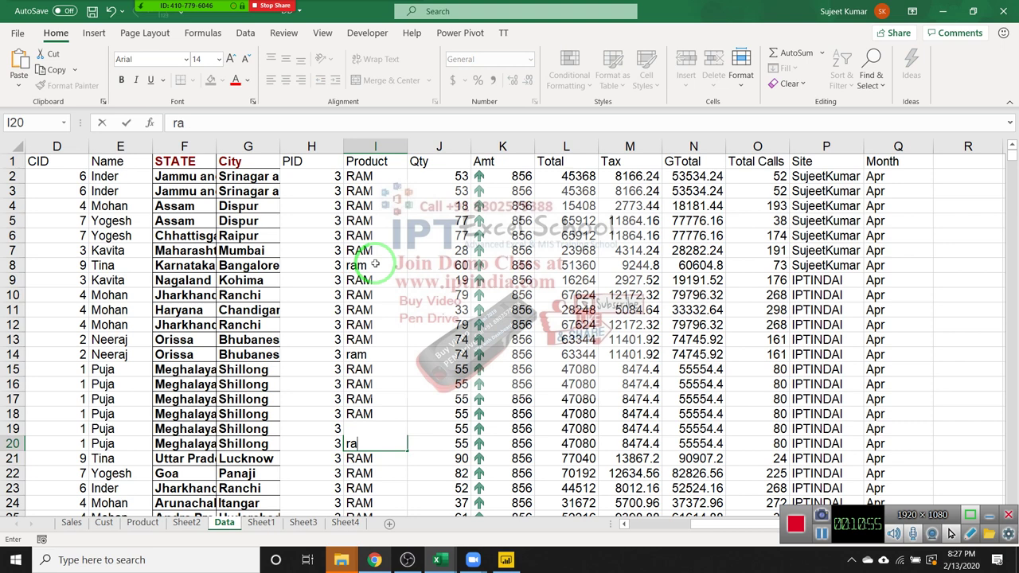
pyautogui.write('m')
pyautogui.press('Return')
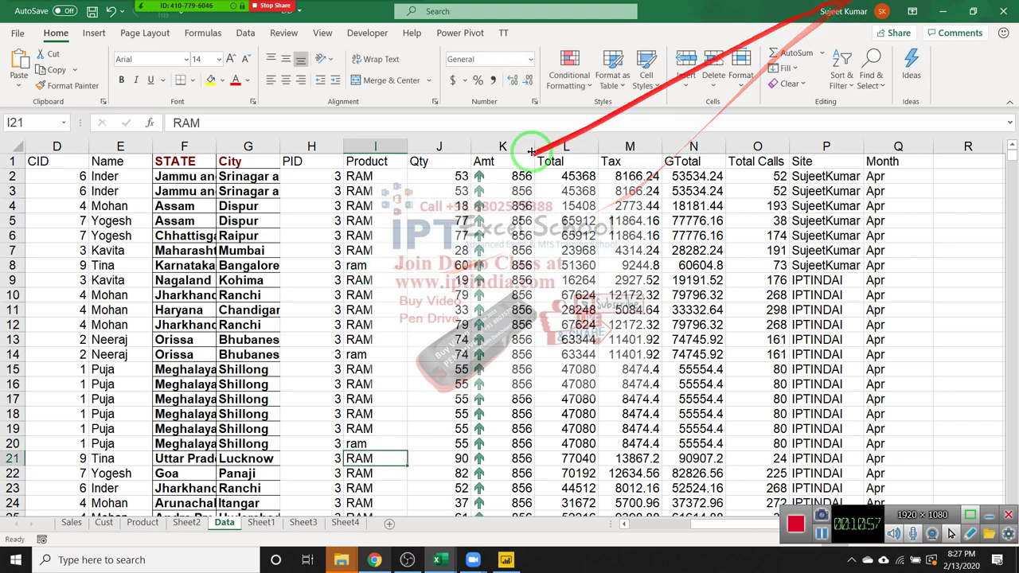
# Step: Custom-sort on Product cell values A to Z, with Case sensitive enabled in Options
pyautogui.click(374, 161)
pyautogui.click(840, 74)
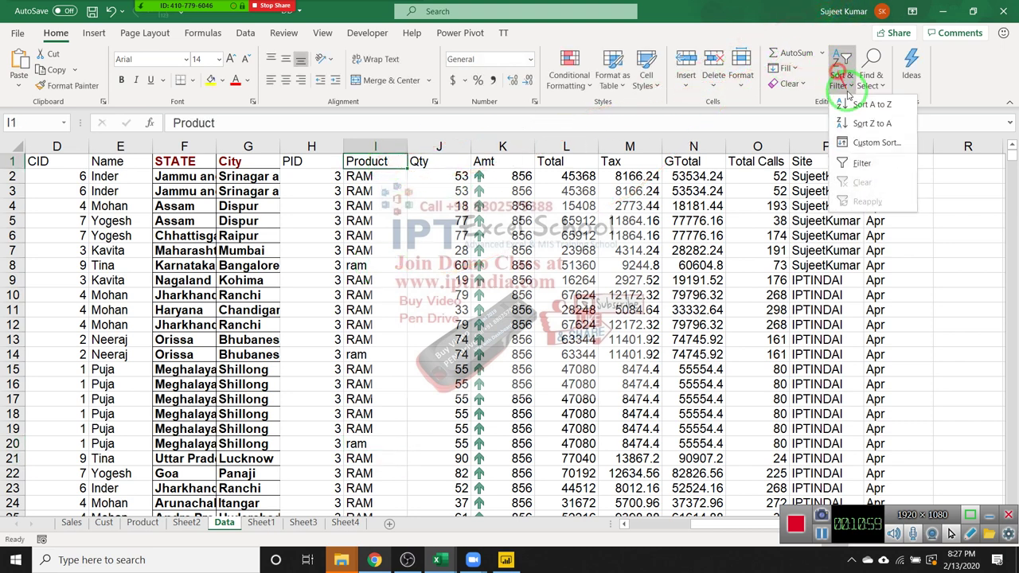
pyautogui.click(876, 139)
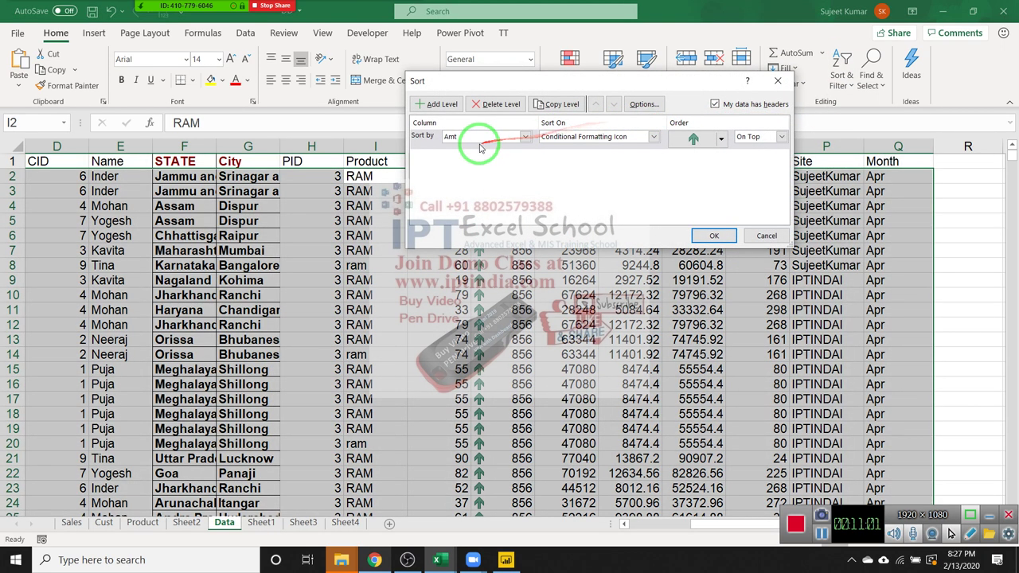
pyautogui.click(478, 137)
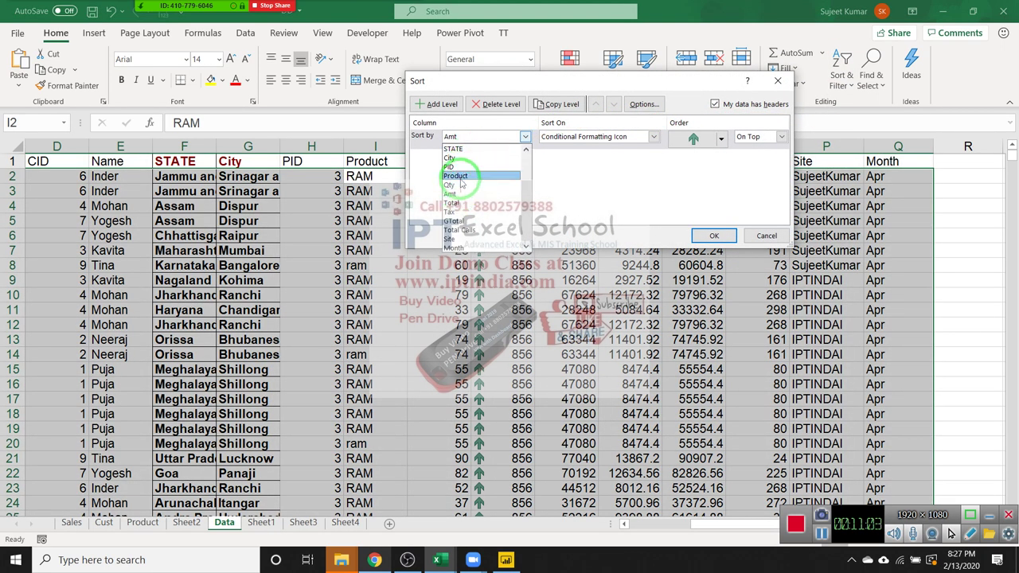
pyautogui.click(455, 175)
pyautogui.click(578, 147)
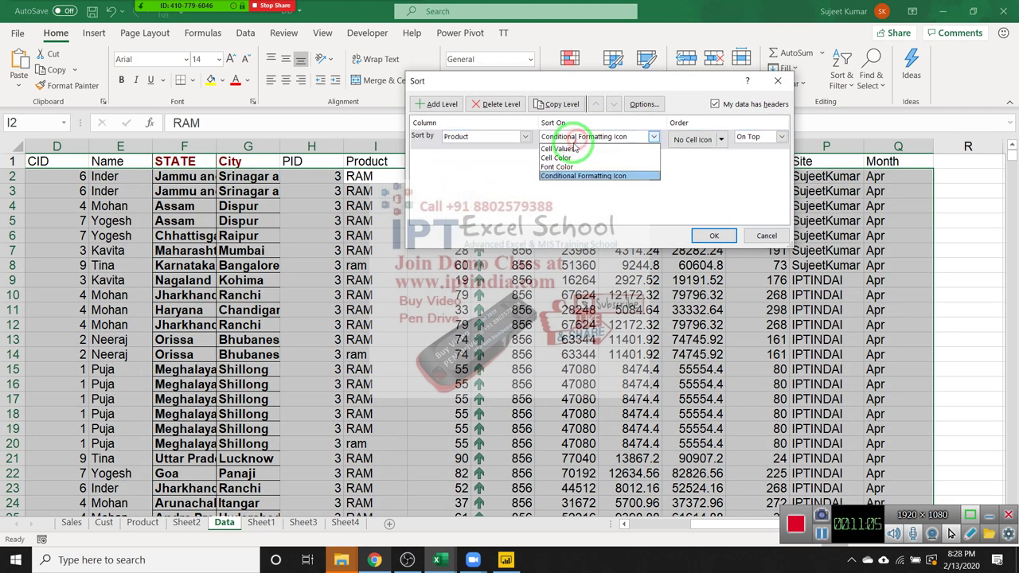
pyautogui.click(570, 148)
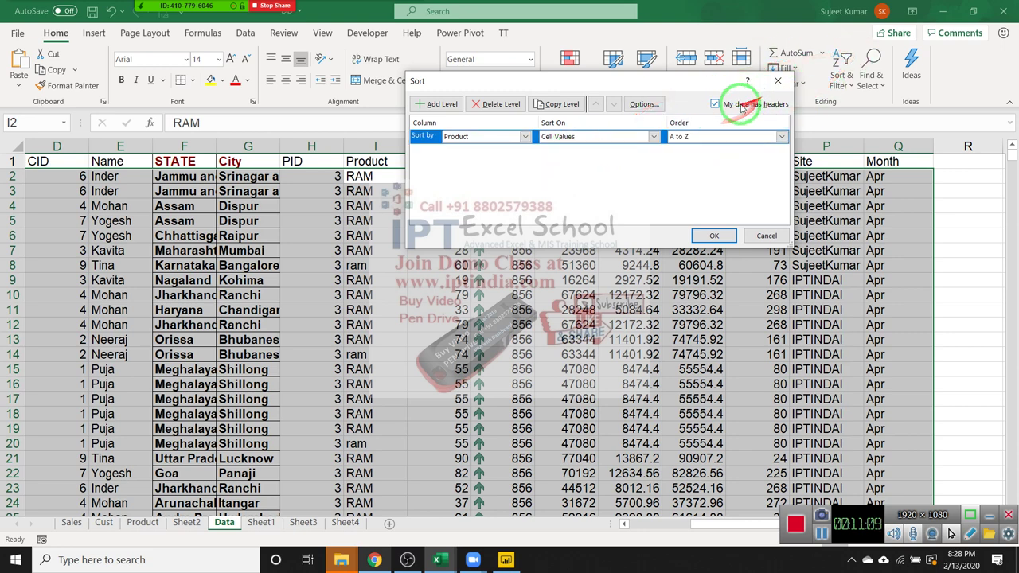
pyautogui.click(643, 104)
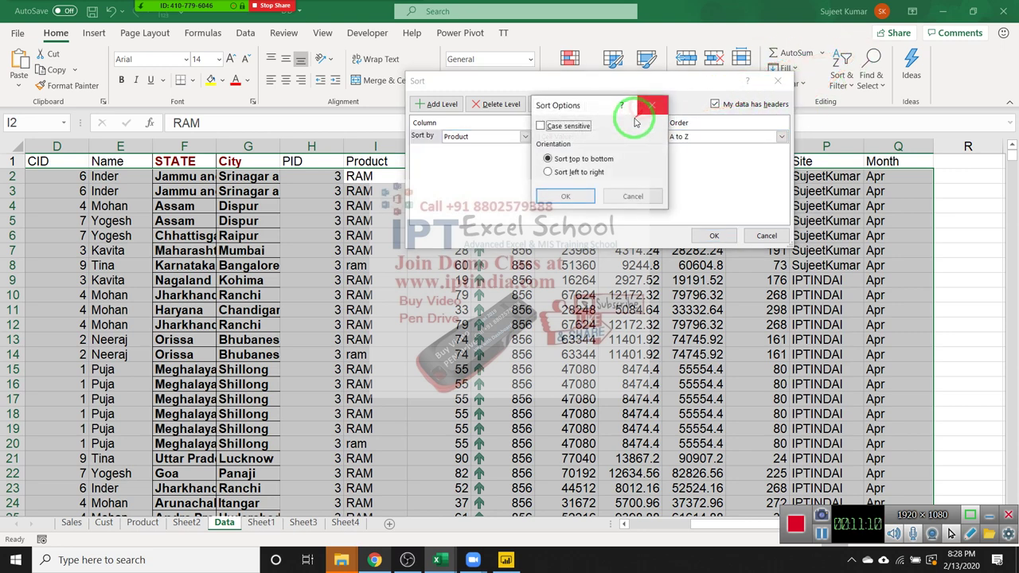
pyautogui.click(565, 196)
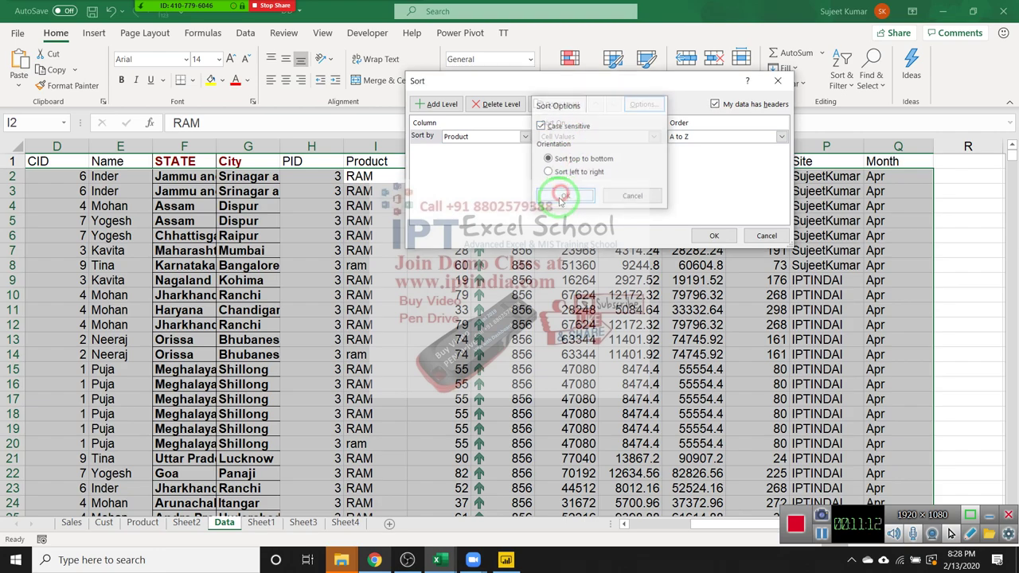
pyautogui.click(713, 236)
pyautogui.scroll(-3, 466, 235)
pyautogui.scroll(-7, 465, 235)
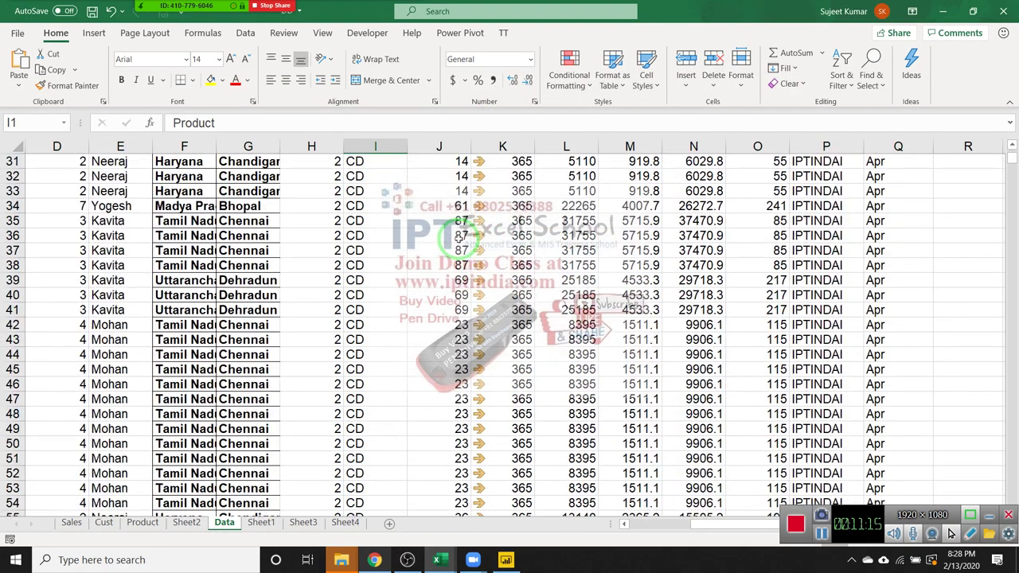
pyautogui.scroll(-13, 465, 235)
pyautogui.moveTo(1010, 159)
pyautogui.mouseDown()
pyautogui.moveTo(1005, 333)
pyautogui.moveTo(985, 455)
pyautogui.moveTo(996, 311)
pyautogui.mouseUp()
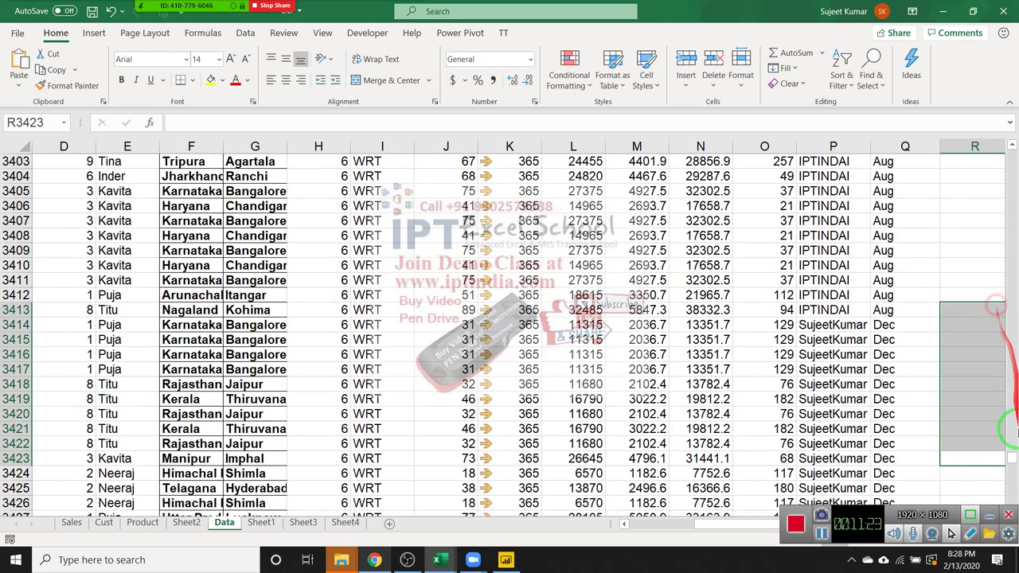
pyautogui.moveTo(1007, 455)
pyautogui.mouseDown()
pyautogui.moveTo(1009, 417)
pyautogui.moveTo(1011, 490)
pyautogui.moveTo(989, 457)
pyautogui.mouseUp()
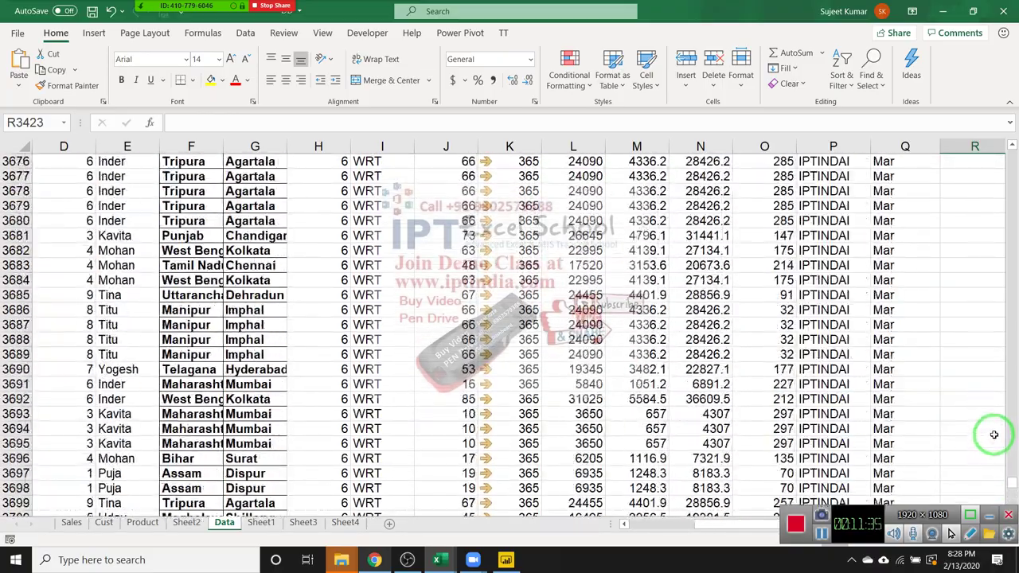
pyautogui.moveTo(994, 434); pyautogui.dragTo(1008, 414)
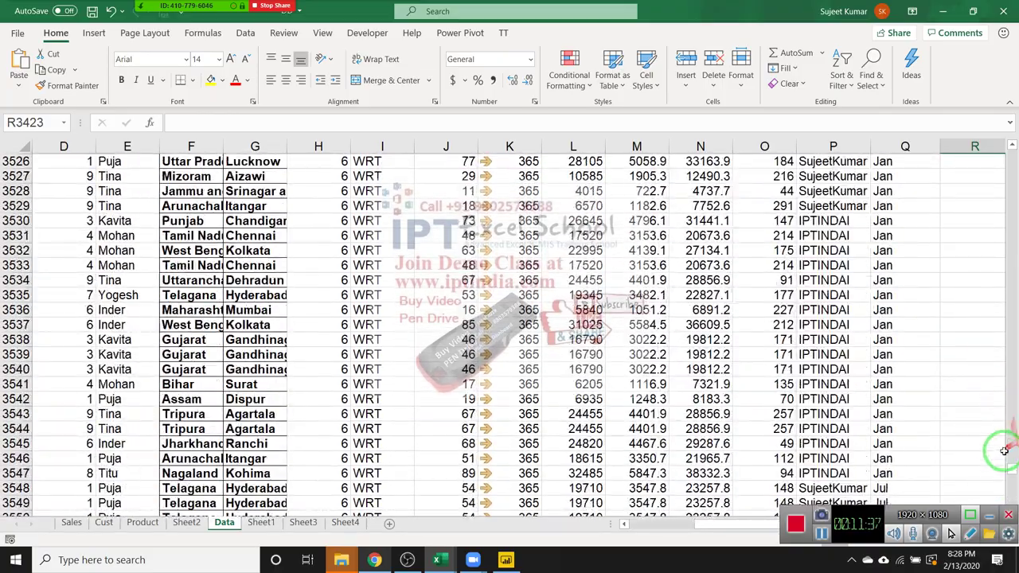
pyautogui.moveTo(1005, 451)
pyautogui.mouseDown()
pyautogui.moveTo(1007, 432)
pyautogui.moveTo(1009, 454)
pyautogui.moveTo(893, 382)
pyautogui.mouseUp()
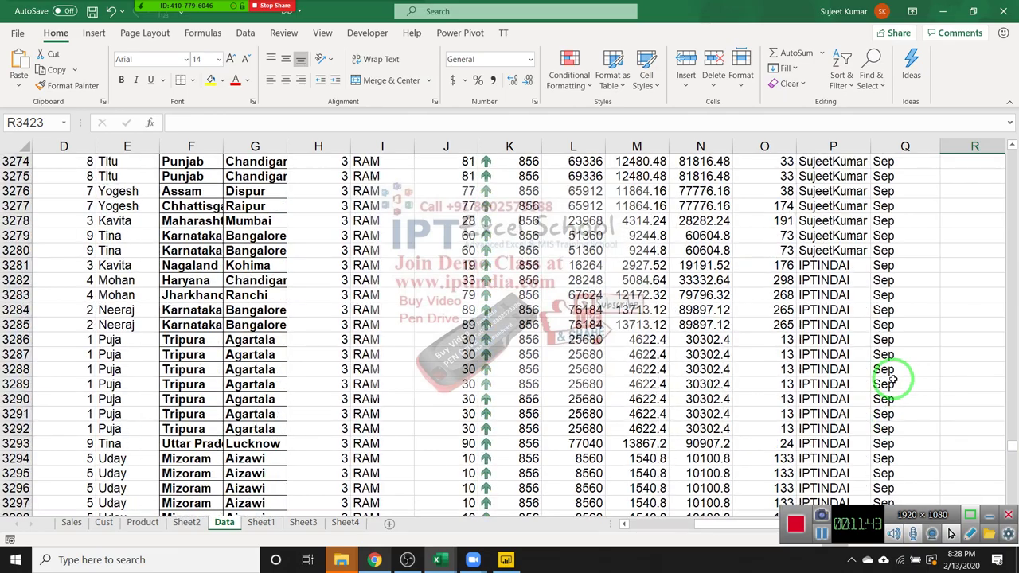
pyautogui.scroll(-3, 891, 375)
pyautogui.scroll(-2, 893, 374)
pyautogui.scroll(2, 895, 372)
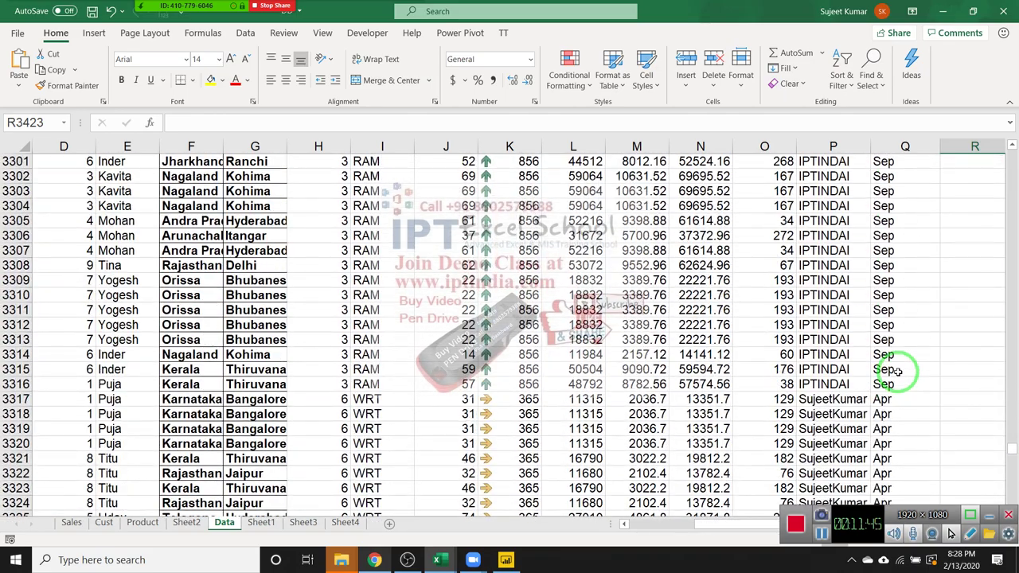
pyautogui.scroll(13, 897, 370)
pyautogui.scroll(7, 897, 366)
pyautogui.scroll(8, 898, 366)
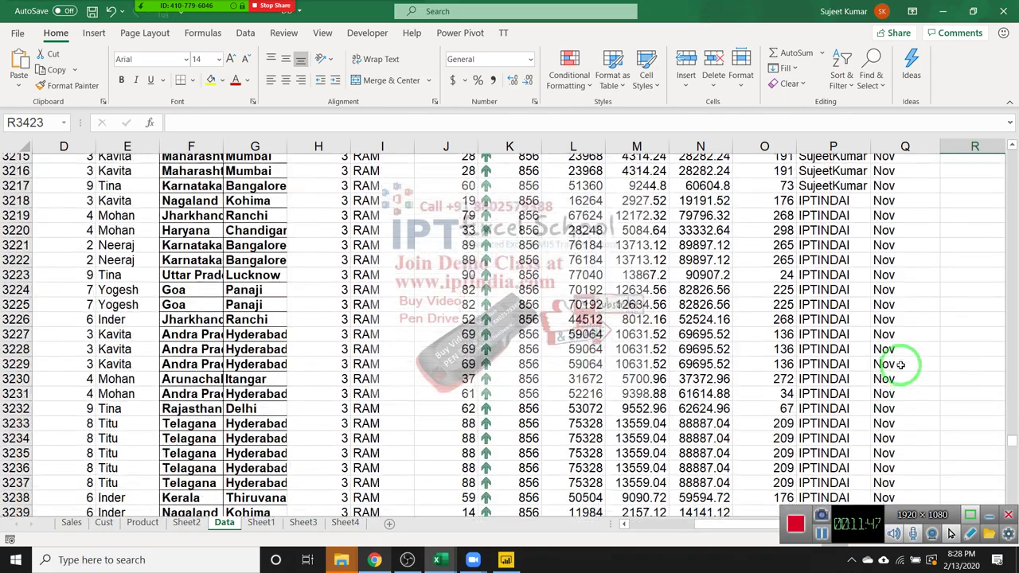
pyautogui.scroll(14, 900, 365)
pyautogui.scroll(9, 899, 365)
pyautogui.scroll(12, 901, 367)
pyautogui.scroll(19, 903, 368)
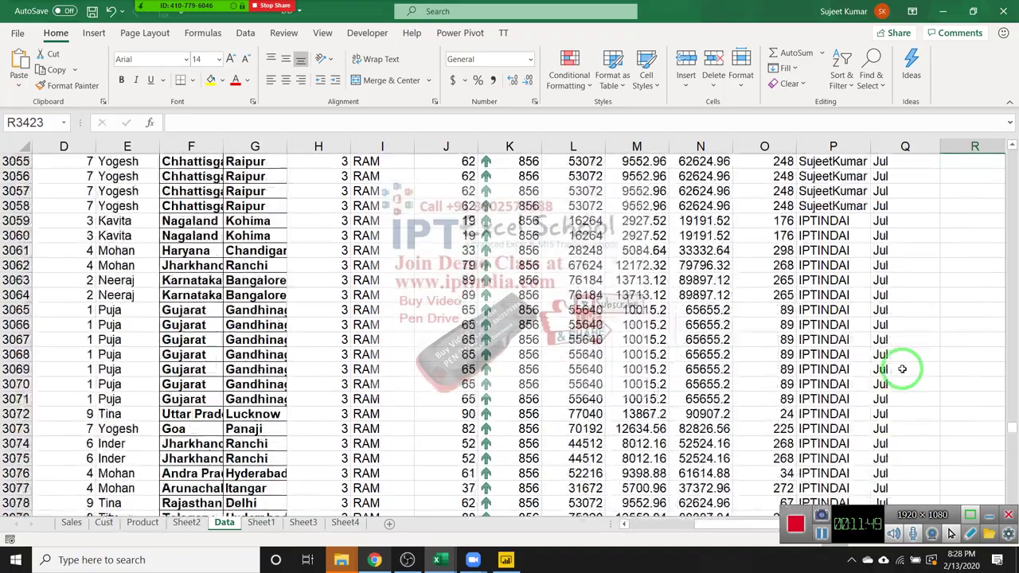
pyautogui.scroll(12, 903, 368)
pyautogui.scroll(17, 903, 369)
pyautogui.scroll(19, 903, 368)
pyautogui.scroll(19, 903, 369)
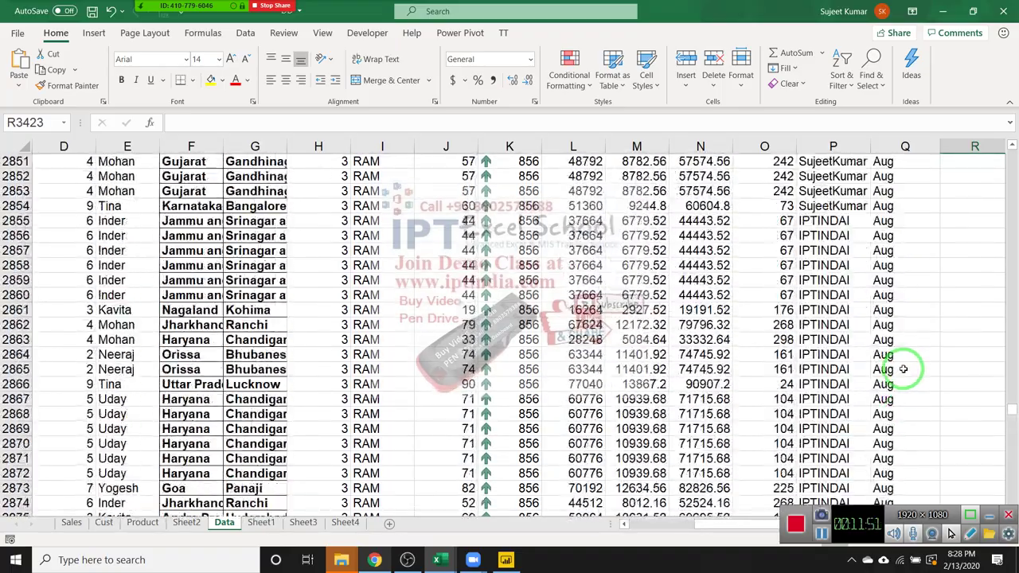
pyautogui.scroll(18, 903, 369)
pyautogui.scroll(19, 903, 369)
pyautogui.scroll(20, 904, 369)
pyautogui.scroll(1, 904, 371)
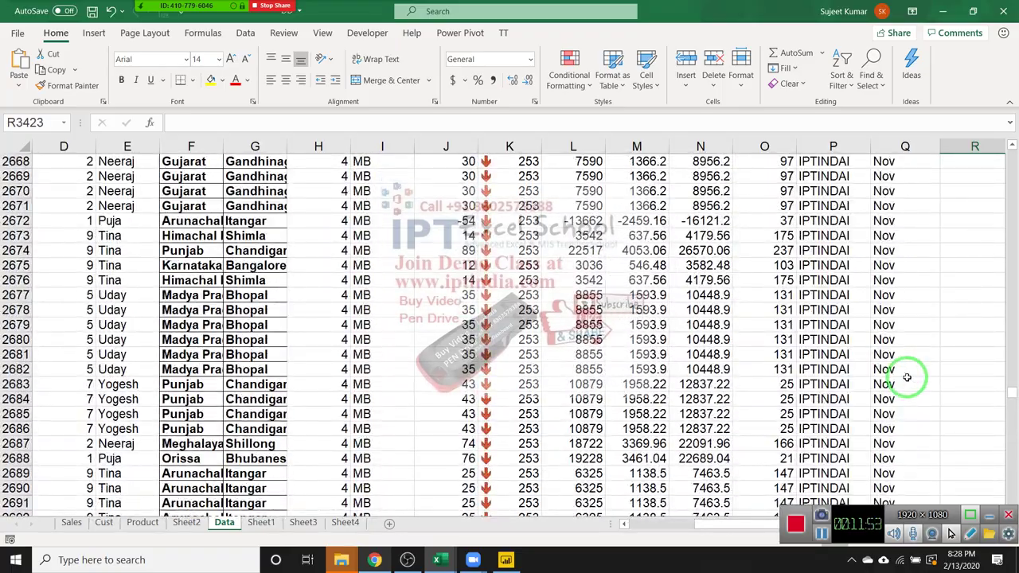
pyautogui.scroll(-5, 904, 381)
pyautogui.scroll(-12, 905, 381)
pyautogui.scroll(-5, 905, 376)
pyautogui.scroll(-9, 905, 376)
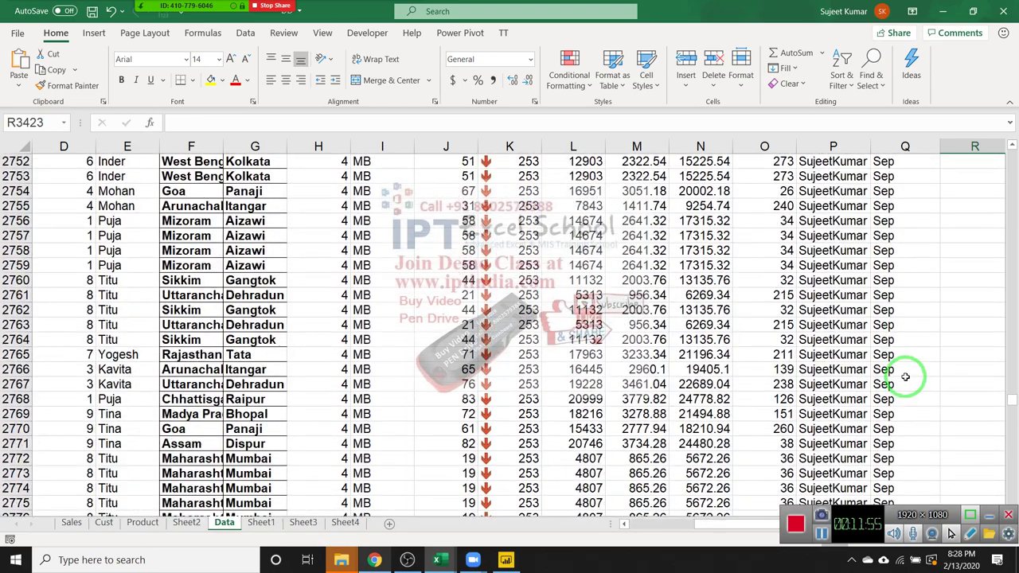
pyautogui.scroll(-2, 905, 376)
pyautogui.scroll(-6, 905, 376)
pyautogui.scroll(-2, 905, 377)
pyautogui.moveTo(900, 386)
pyautogui.mouseDown()
pyautogui.moveTo(358, 219)
pyautogui.moveTo(382, 277)
pyautogui.mouseUp()
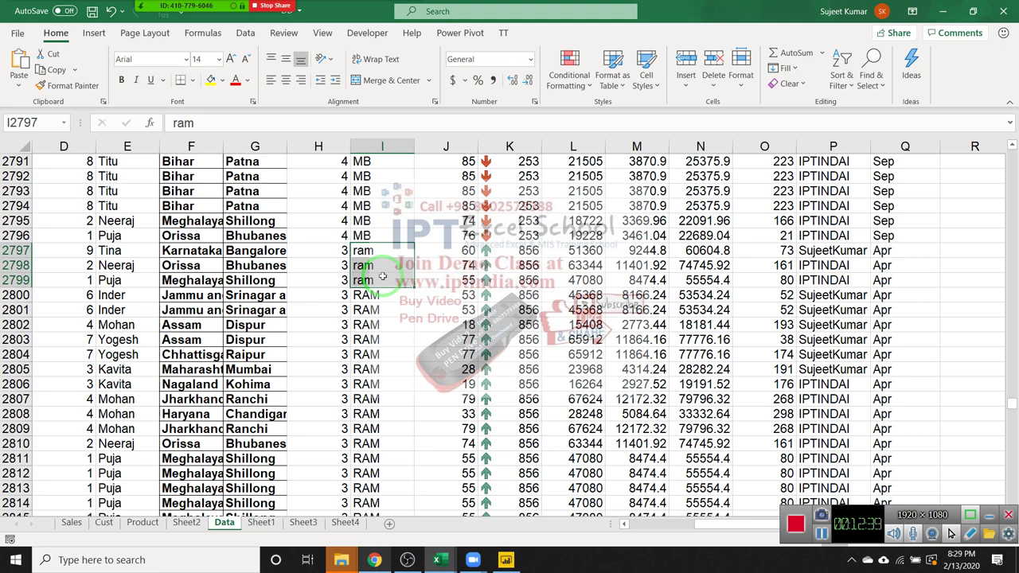
pyautogui.click(454, 250)
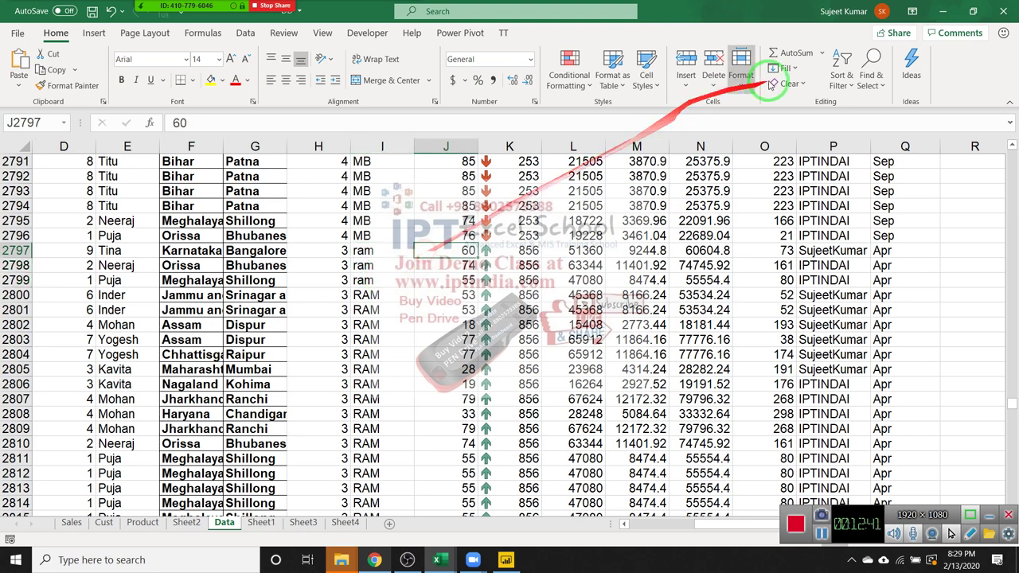
pyautogui.click(338, 236)
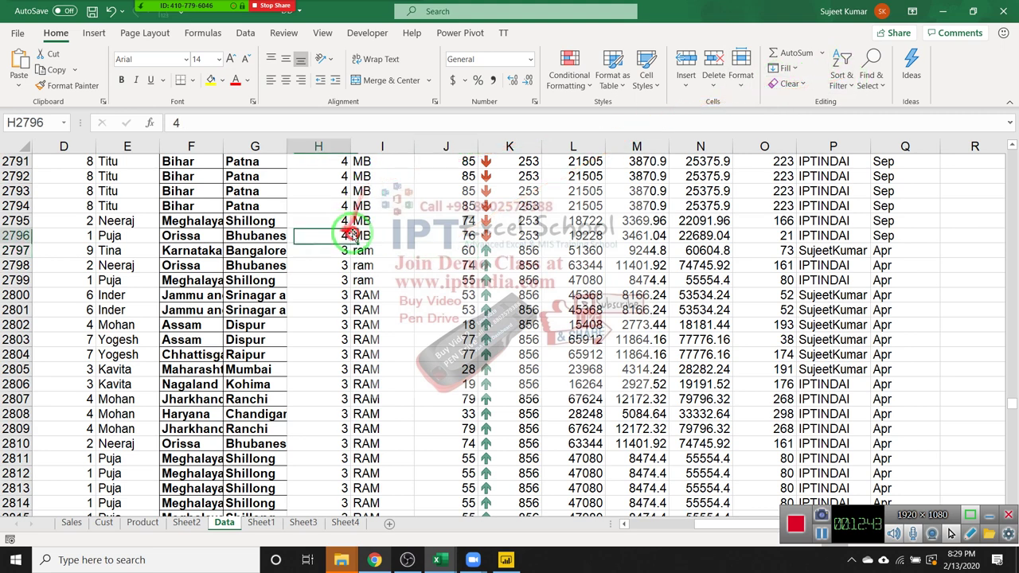
pyautogui.scroll(7, 372, 236)
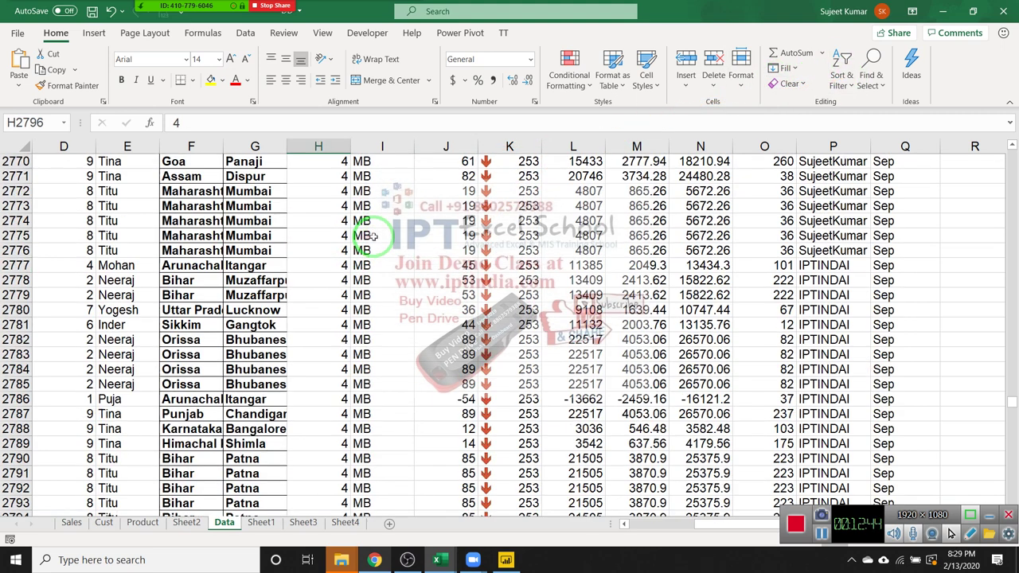
# Step: On Sheet3, copy the Sales Mode range C1:C12
pyautogui.click(354, 526)
pyautogui.click(291, 527)
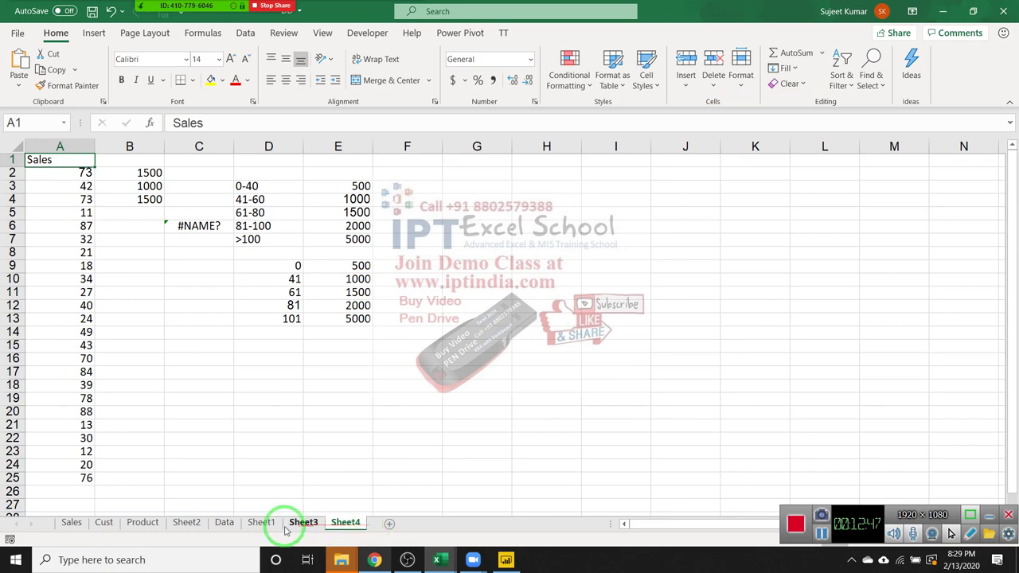
pyautogui.click(293, 526)
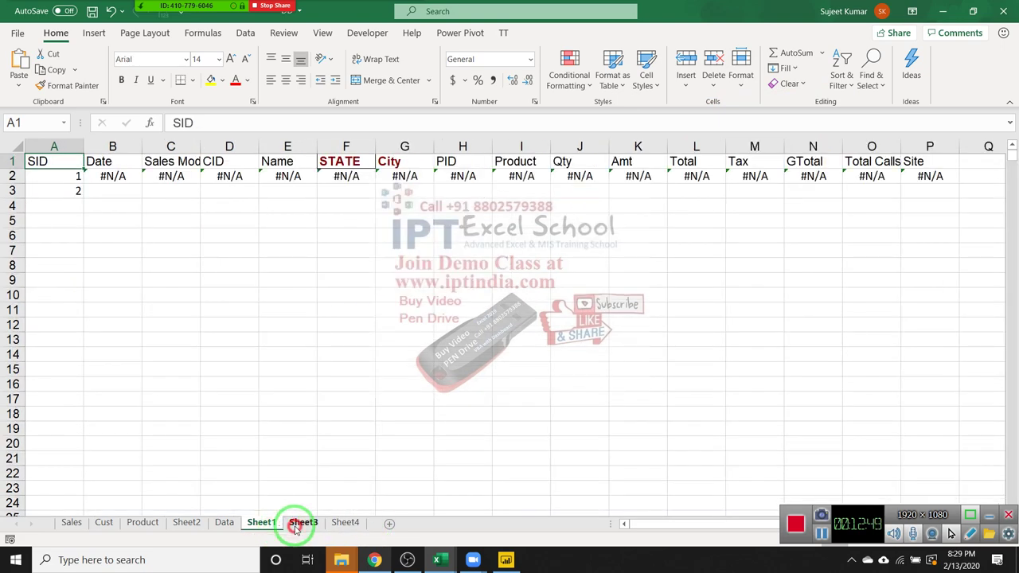
pyautogui.click(275, 527)
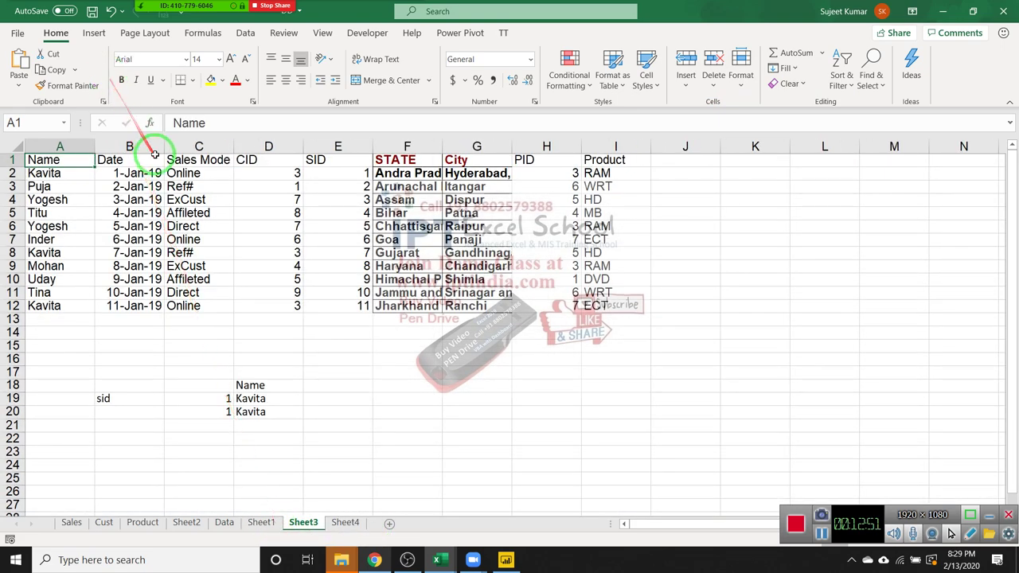
pyautogui.moveTo(199, 162)
pyautogui.mouseDown()
pyautogui.moveTo(206, 296)
pyautogui.moveTo(398, 208)
pyautogui.mouseUp()
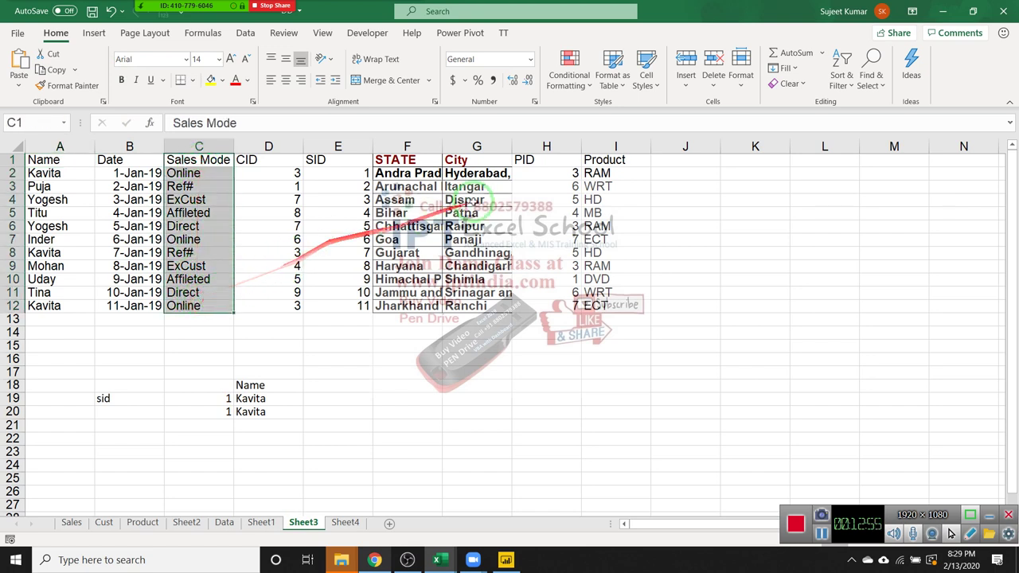
pyautogui.moveTo(458, 175)
pyautogui.mouseDown()
pyautogui.moveTo(494, 211)
pyautogui.moveTo(191, 191)
pyautogui.mouseUp()
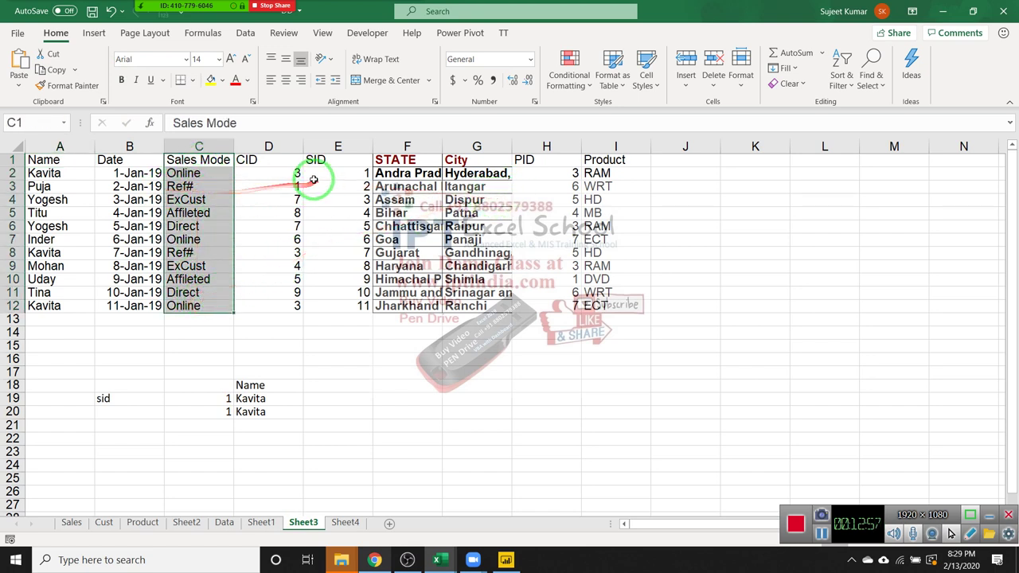
pyautogui.hotkey('ctrl', 'c')
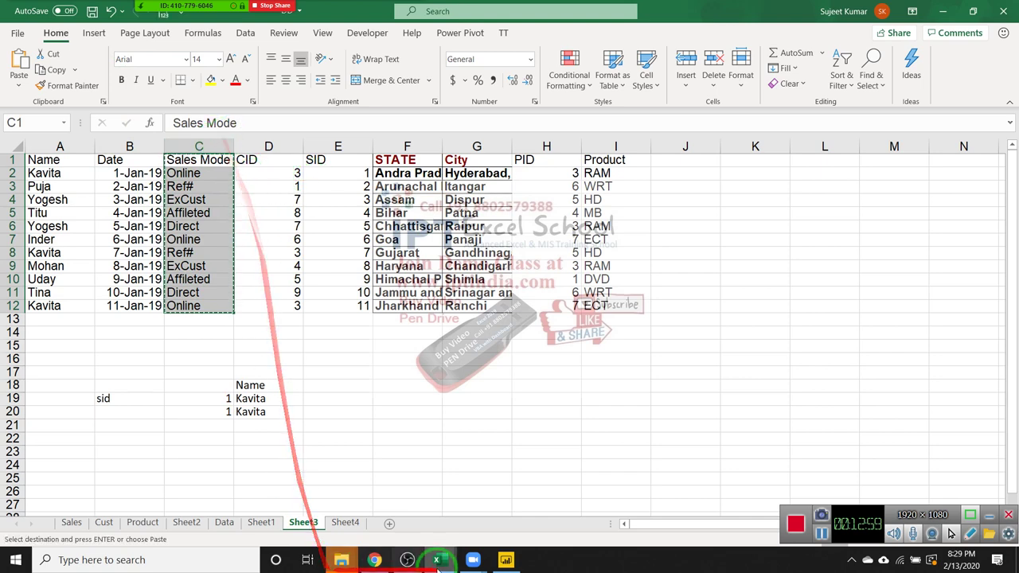
# Step: Insert Sheet5 and paste the Sales Mode values transposed into A1:L1
pyautogui.click(389, 523)
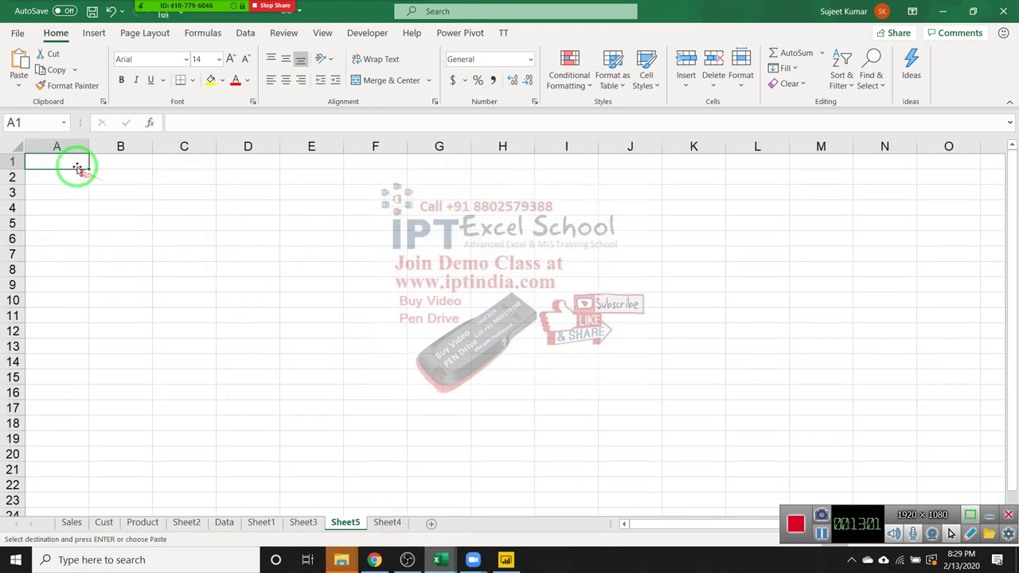
pyautogui.rightClick(80, 162)
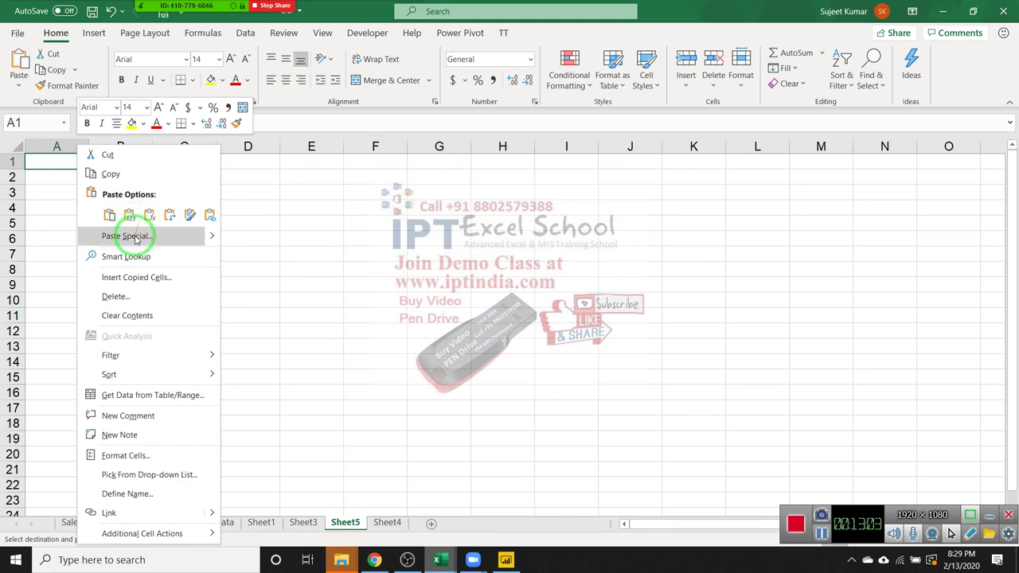
pyautogui.click(128, 236)
pyautogui.click(176, 304)
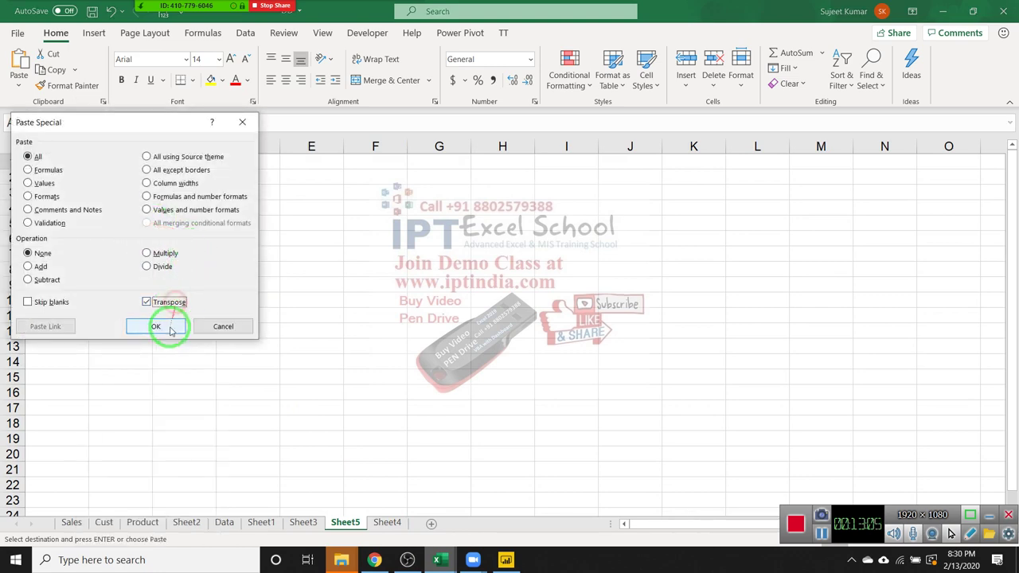
pyautogui.click(156, 327)
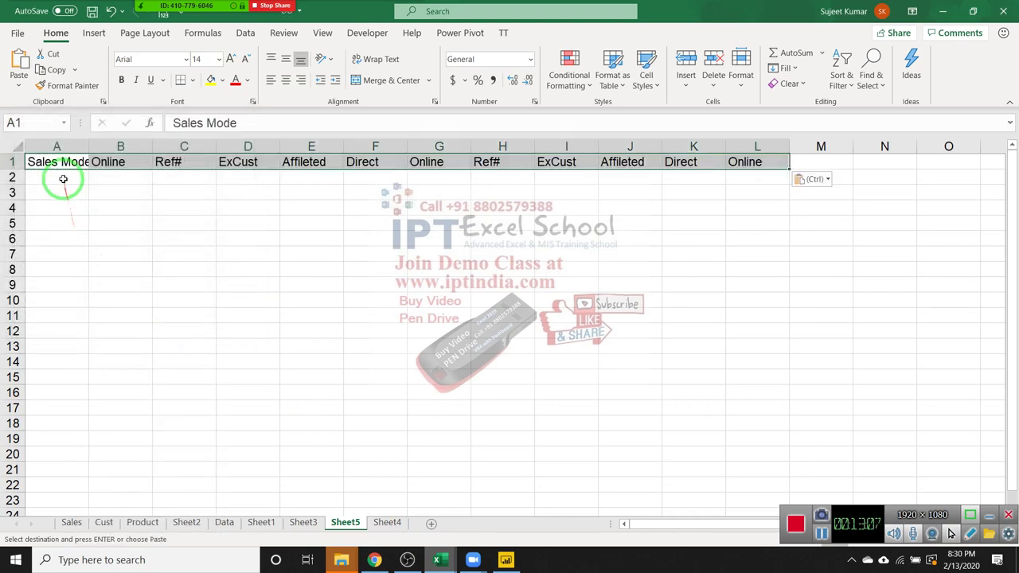
pyautogui.click(63, 178)
# Step: Enter the label Sales Mode in cell A2
pyautogui.press('Up')
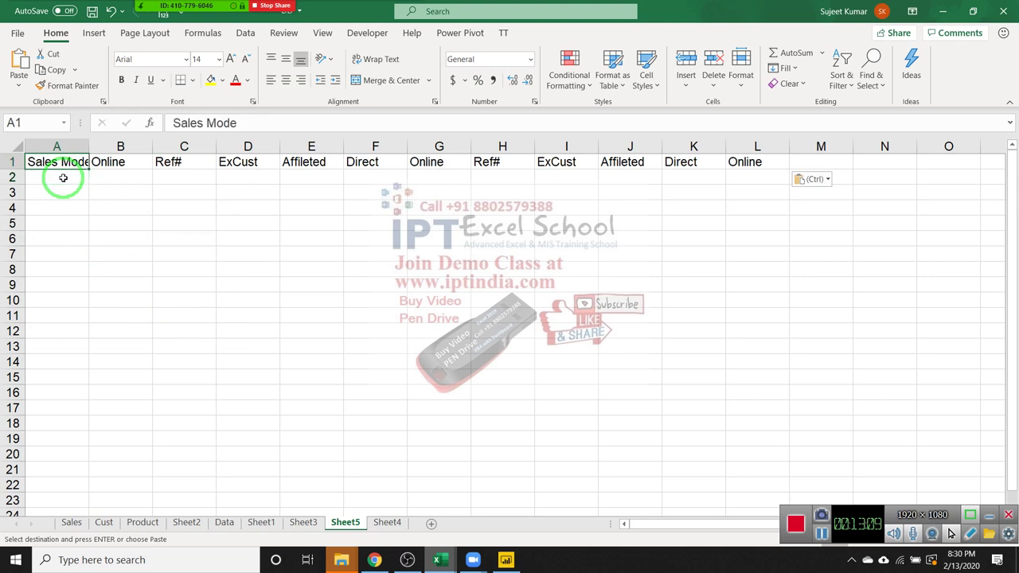
pyautogui.press('ctrl')
pyautogui.press('Escape')
pyautogui.click(65, 182)
pyautogui.write('SA')
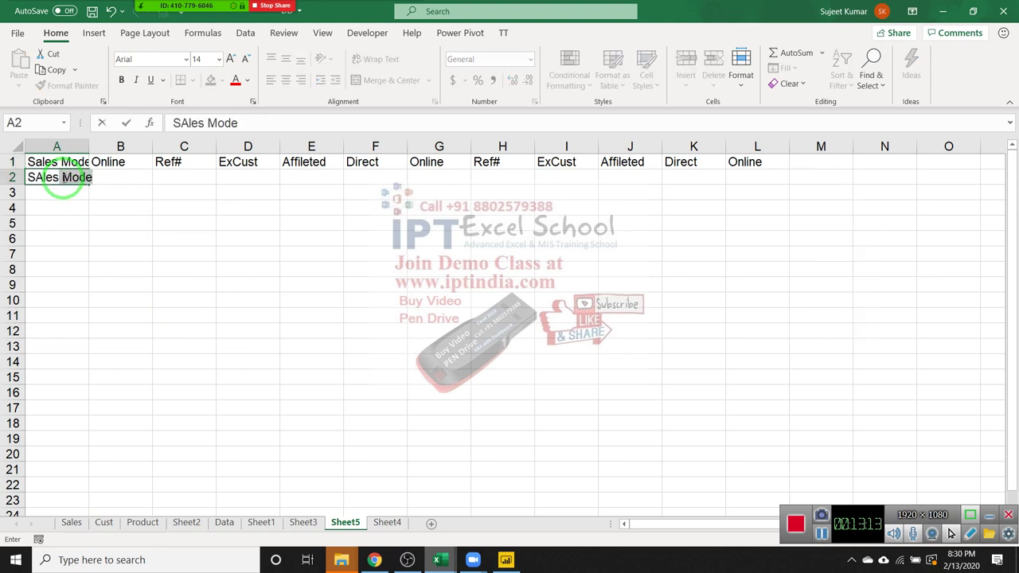
pyautogui.press('BackSpace')
pyautogui.press('BackSpace')
pyautogui.press('BackSpace')
pyautogui.press('BackSpace')
pyautogui.press('BackSpace')
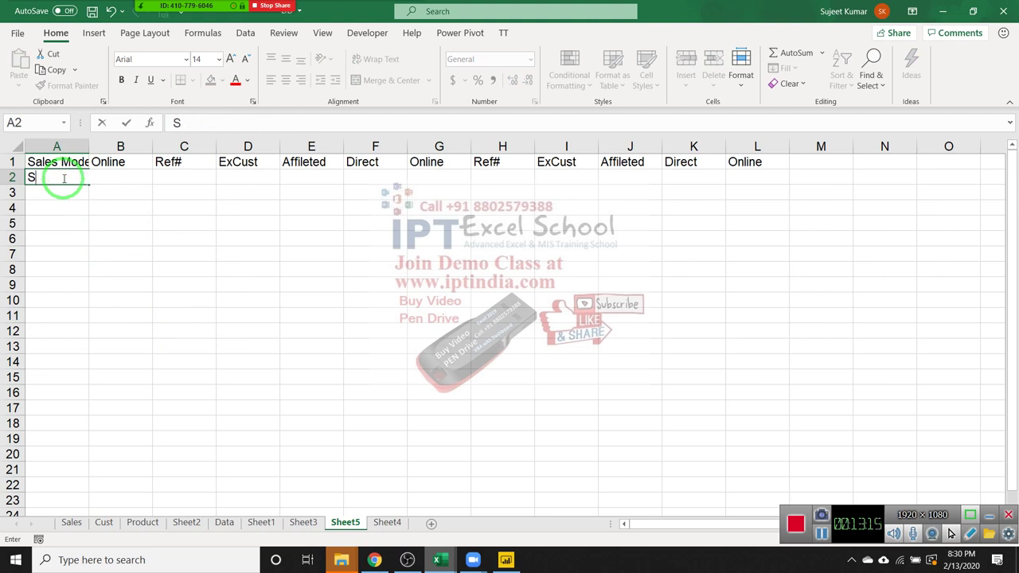
pyautogui.write('ales')
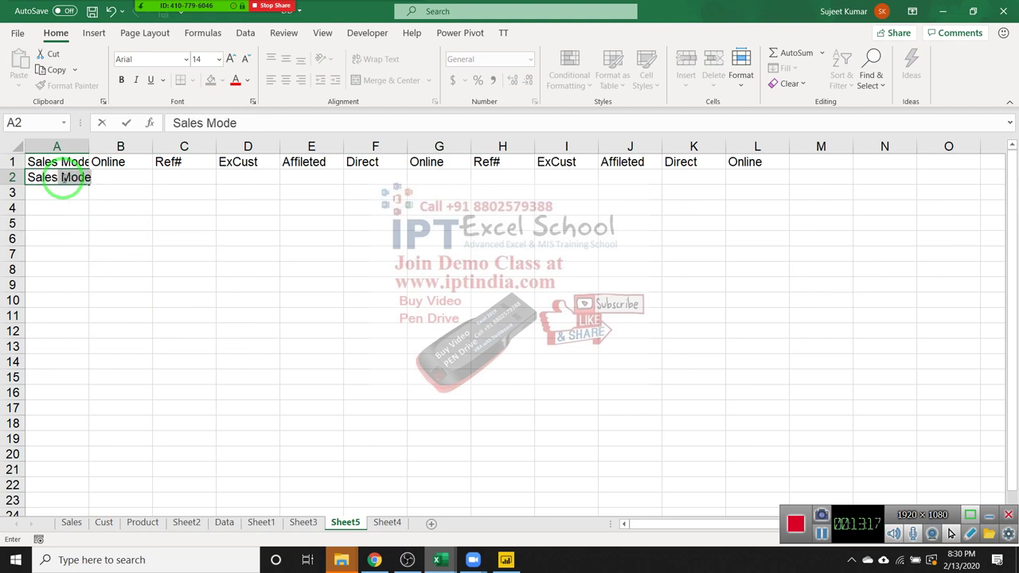
pyautogui.press('BackSpace')
pyautogui.press('BackSpace')
pyautogui.press('BackSpace')
pyautogui.write('s')
pyautogui.press('Return')
pyautogui.click(63, 178)
# Step: Fill B2:F2 with 85, 36, 98, 78 and 96
pyautogui.press('Tab')
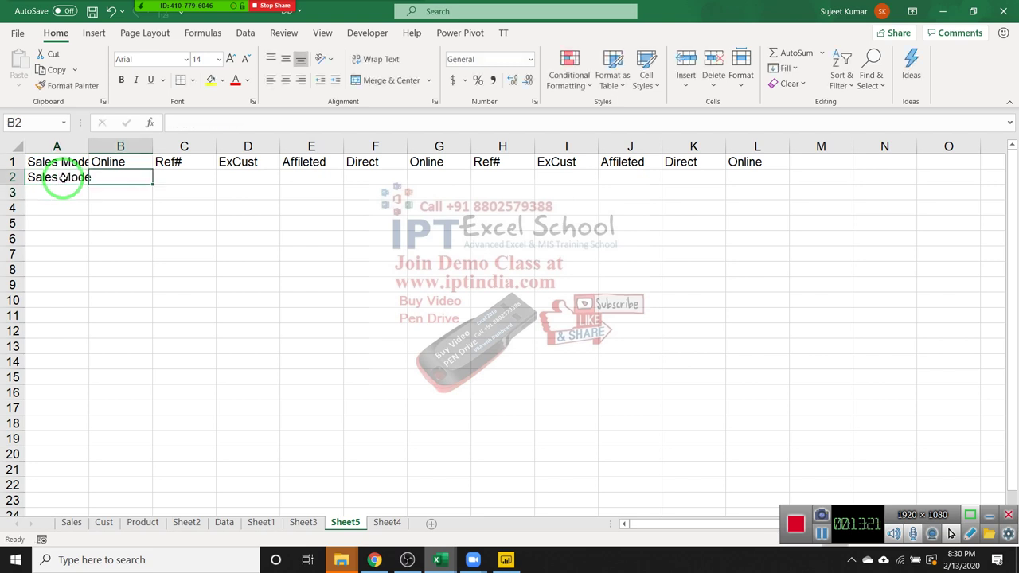
pyautogui.write('85')
pyautogui.press('Tab')
pyautogui.write('36')
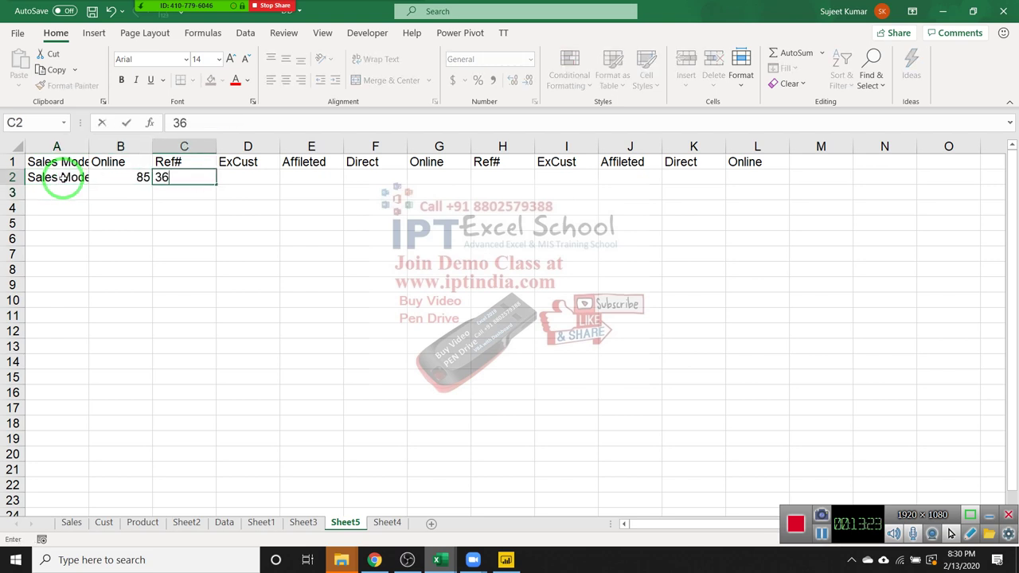
pyautogui.press('Tab')
pyautogui.write('98')
pyautogui.press('Tab')
pyautogui.write('78')
pyautogui.press('Tab')
pyautogui.write('96')
pyautogui.press('Tab')
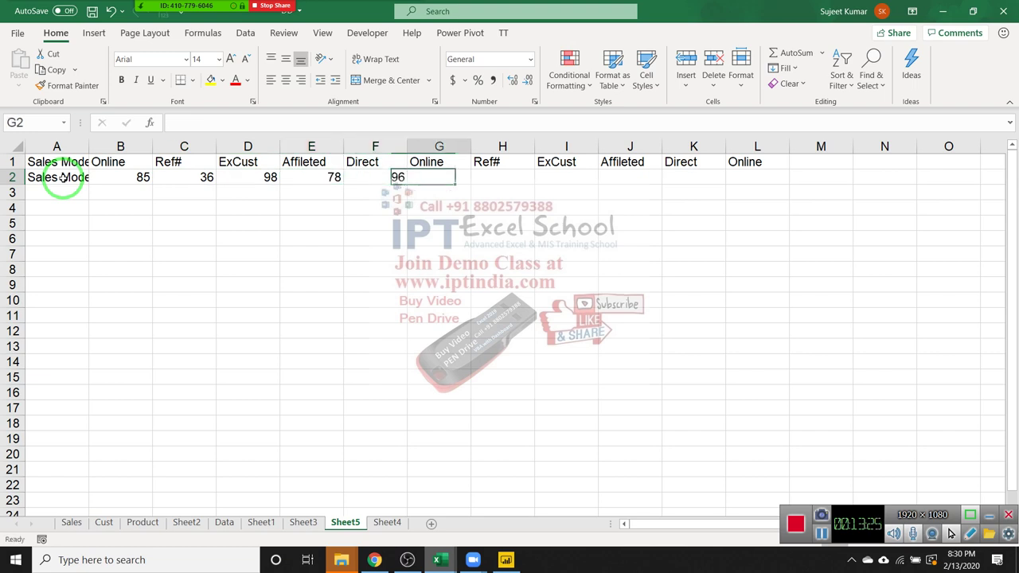
# Step: Fill G2:L2 with 25, 63, 45, 85, 69 and 96
pyautogui.write('25')
pyautogui.hotkey('ctrl', 'Return')
pyautogui.press('Tab')
pyautogui.write('63')
pyautogui.press('Tab')
pyautogui.write('4')
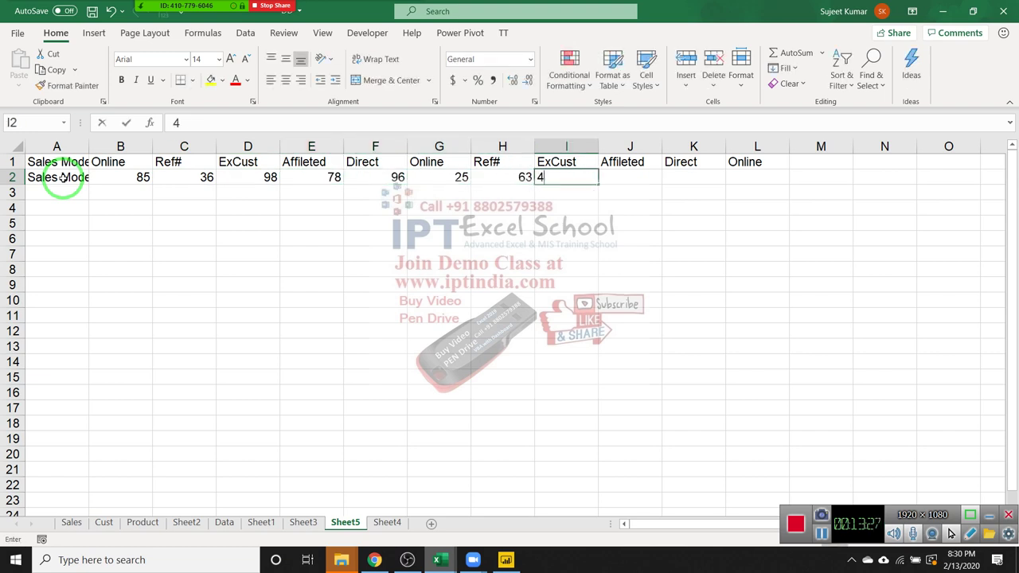
pyautogui.write('5')
pyautogui.press('Tab')
pyautogui.write('85')
pyautogui.press('Tab')
pyautogui.press('Tab')
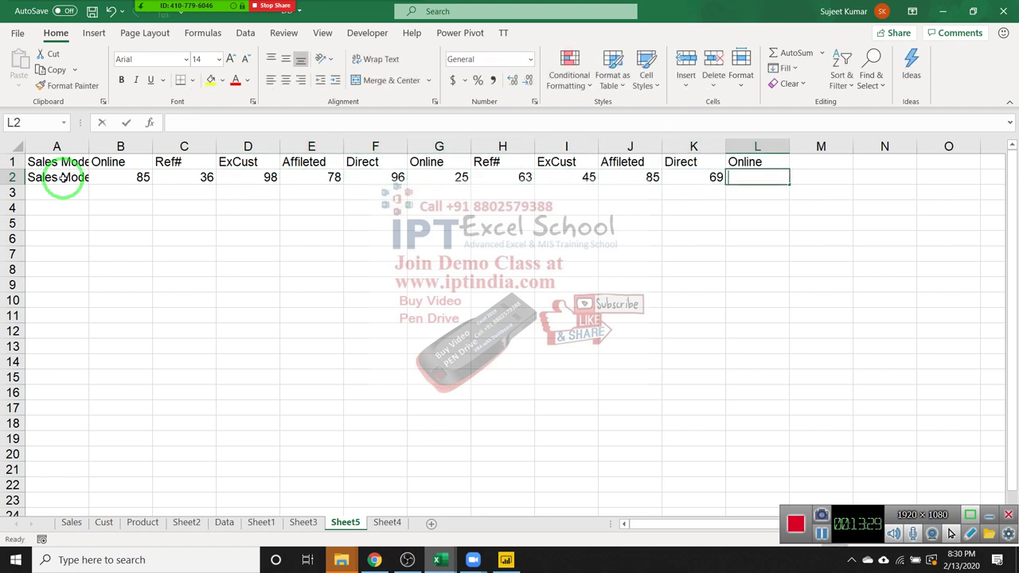
pyautogui.write('963')
pyautogui.press('Return')
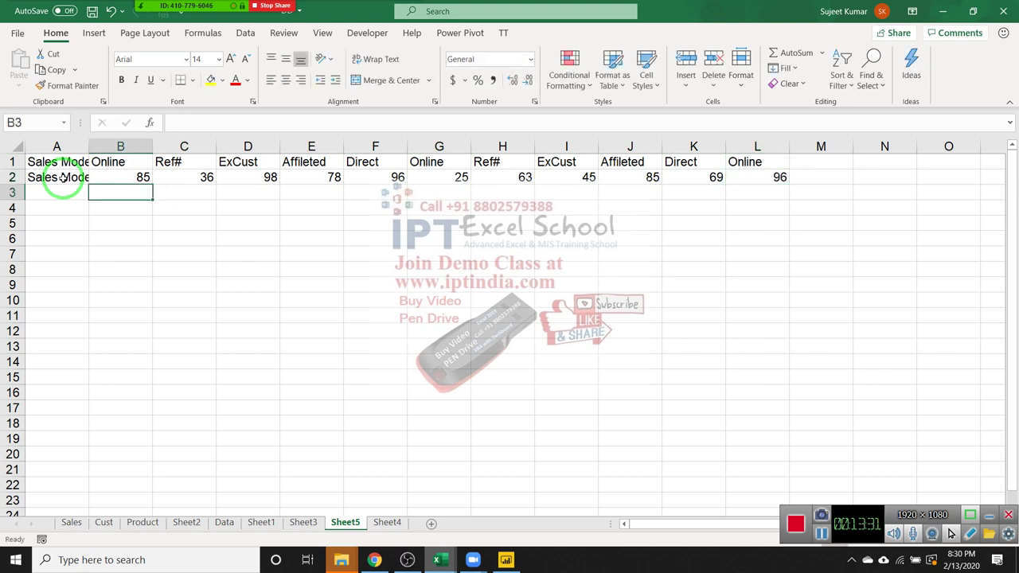
# Step: Change the A2 label to Sales
pyautogui.click(200, 147)
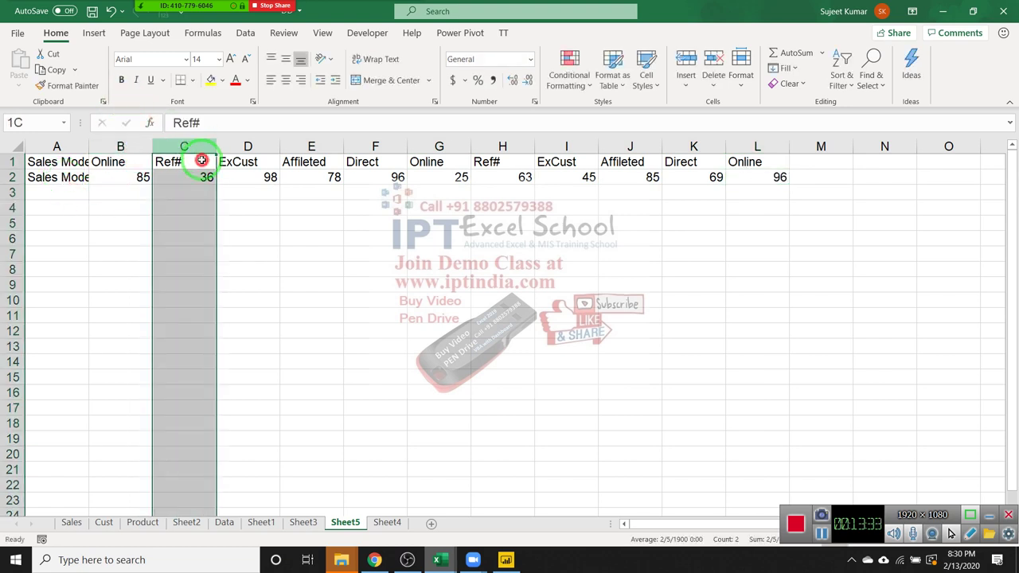
pyautogui.moveTo(107, 161); pyautogui.dragTo(731, 164)
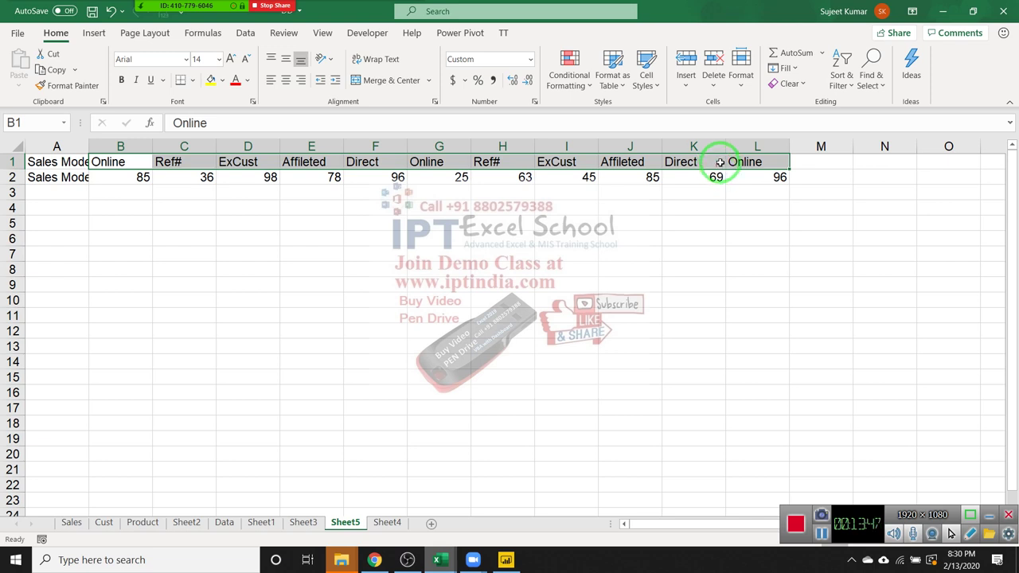
pyautogui.click(291, 161)
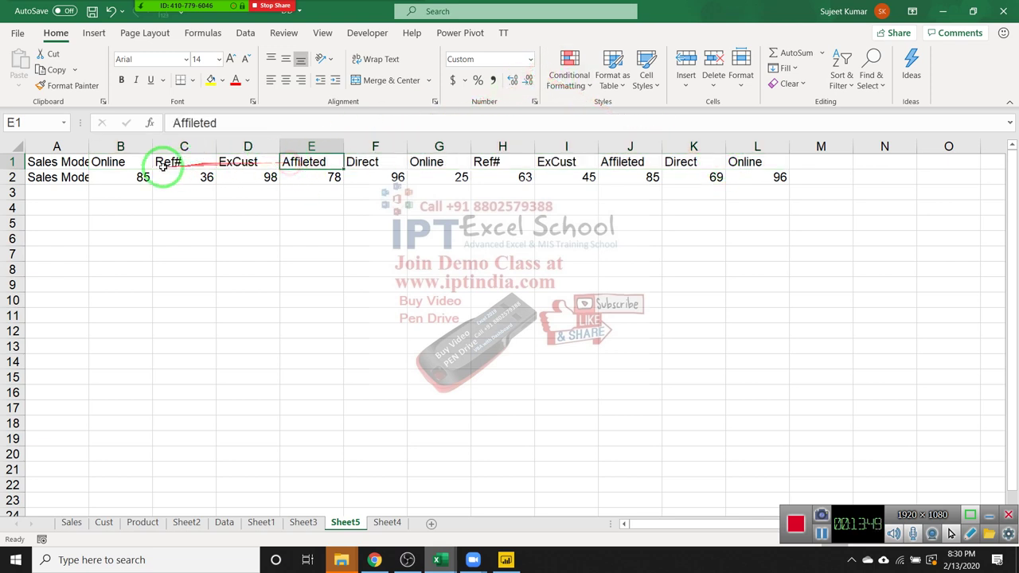
pyautogui.moveTo(132, 162); pyautogui.dragTo(776, 177)
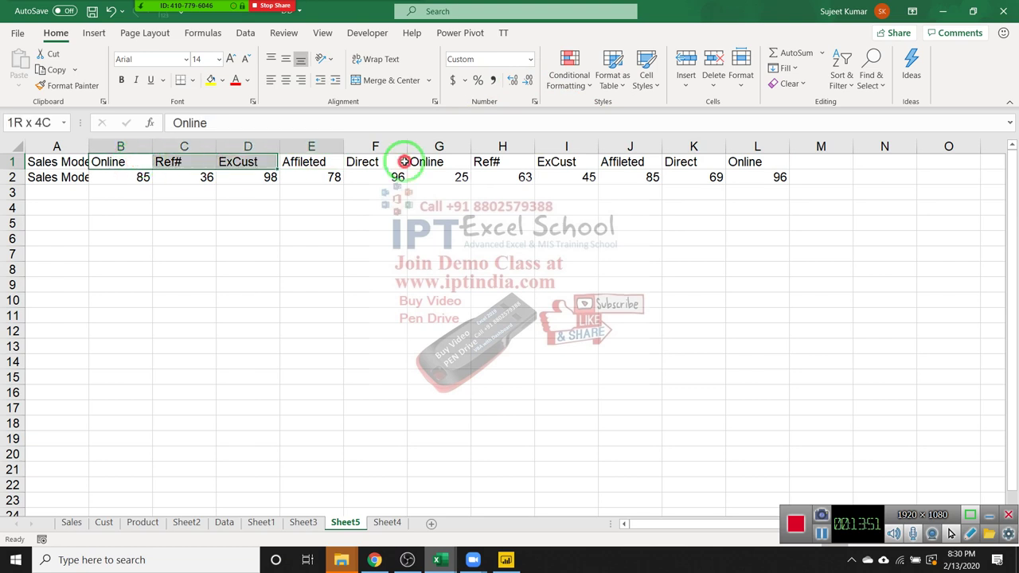
pyautogui.click(46, 176)
pyautogui.write('SAl')
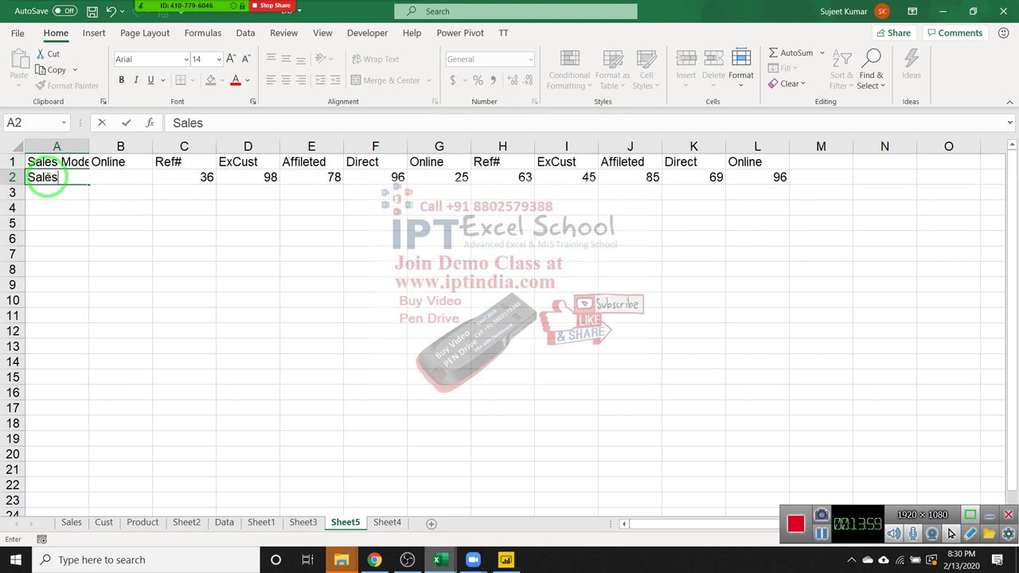
pyautogui.press('Return')
# Step: Select the headers and values in B1:L2
pyautogui.press('Up')
pyautogui.press('Right')
pyautogui.press('Up')
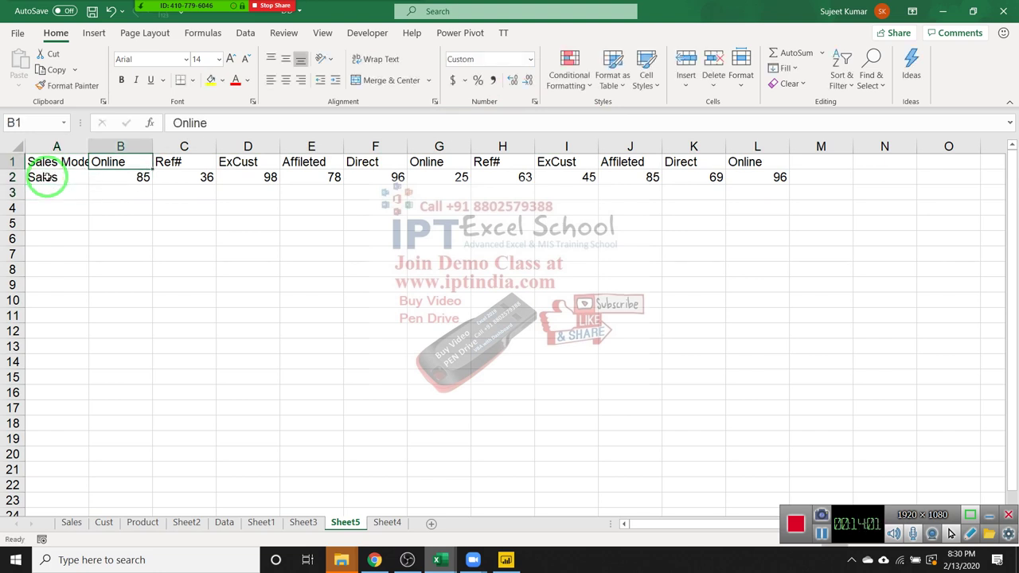
pyautogui.hotkey('ctrl', 'shift', 'Right')
pyautogui.hotkey('shift', 'Down')
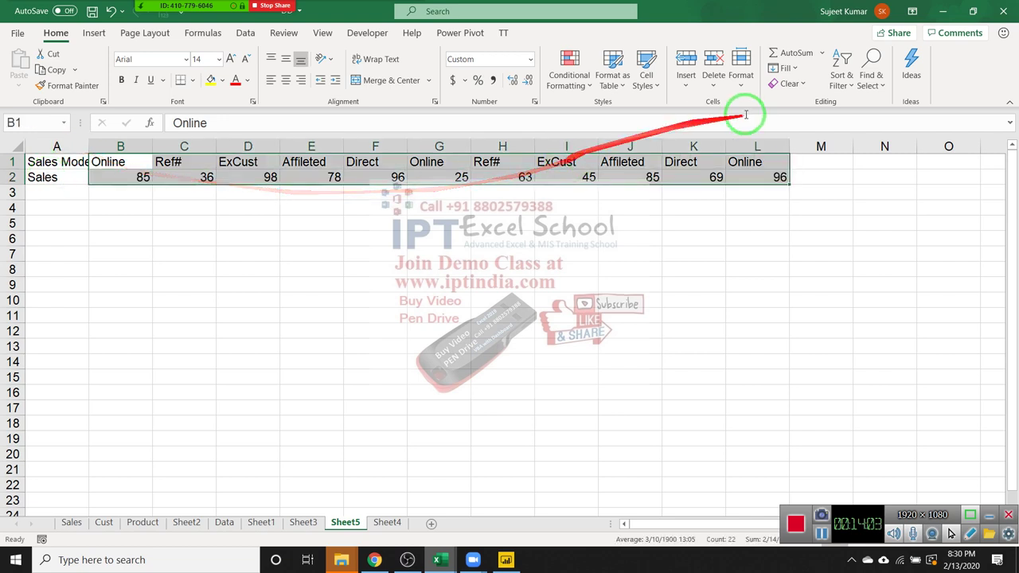
# Step: Custom-sort columns B–L left to right by Row 2, smallest to largest
pyautogui.click(851, 85)
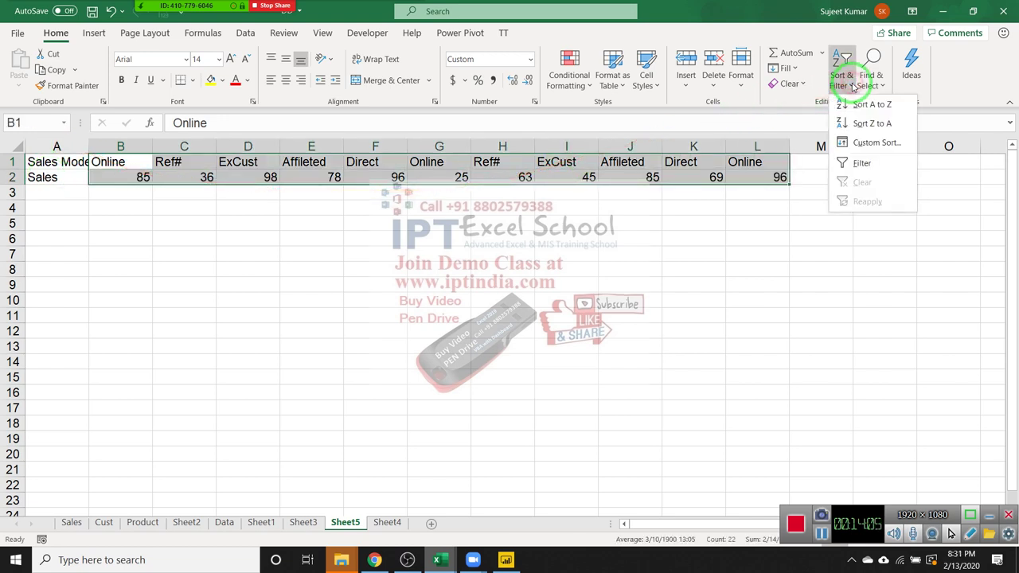
pyautogui.click(858, 140)
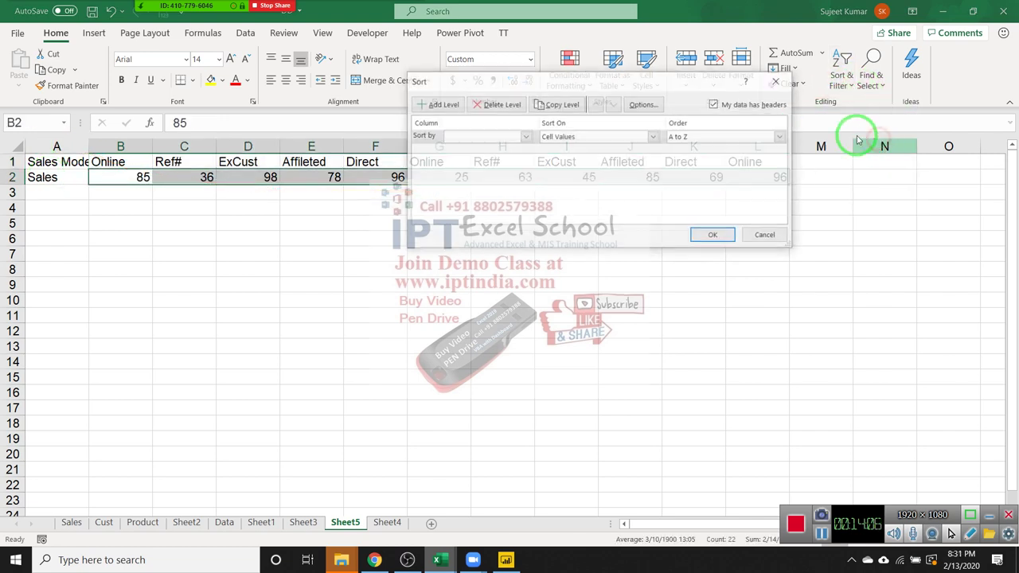
pyautogui.click(643, 105)
pyautogui.click(549, 172)
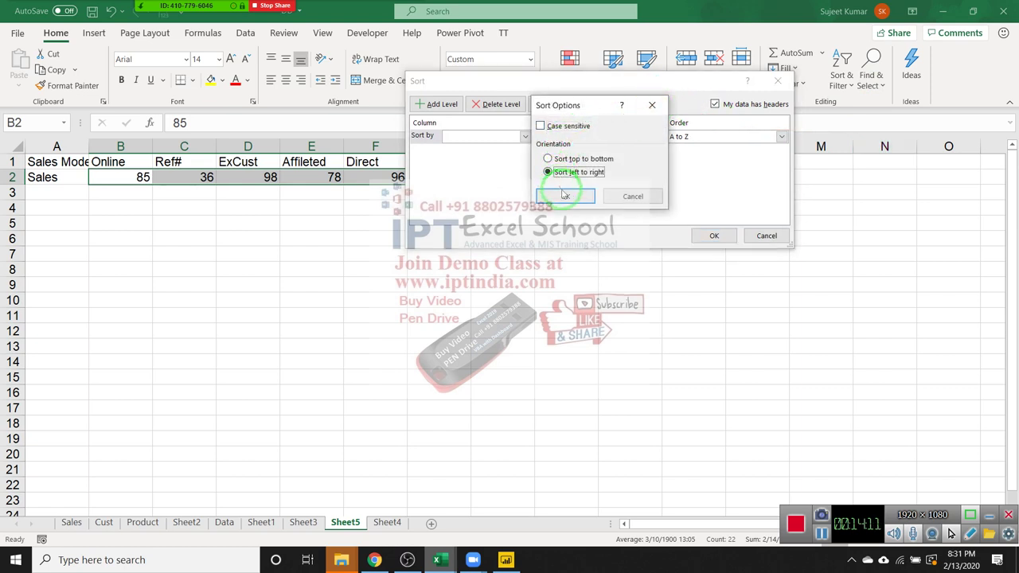
pyautogui.click(565, 197)
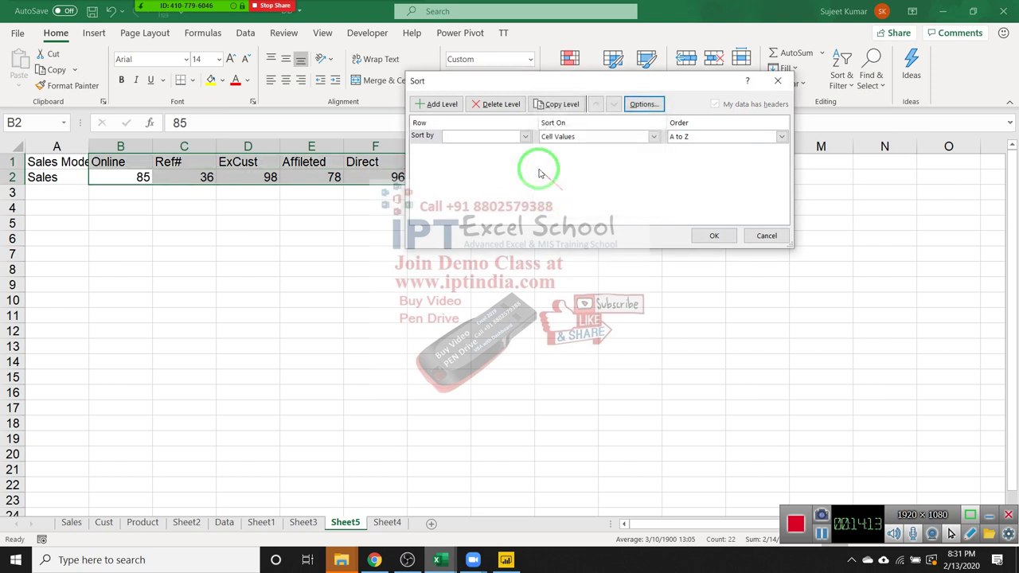
pyautogui.click(498, 136)
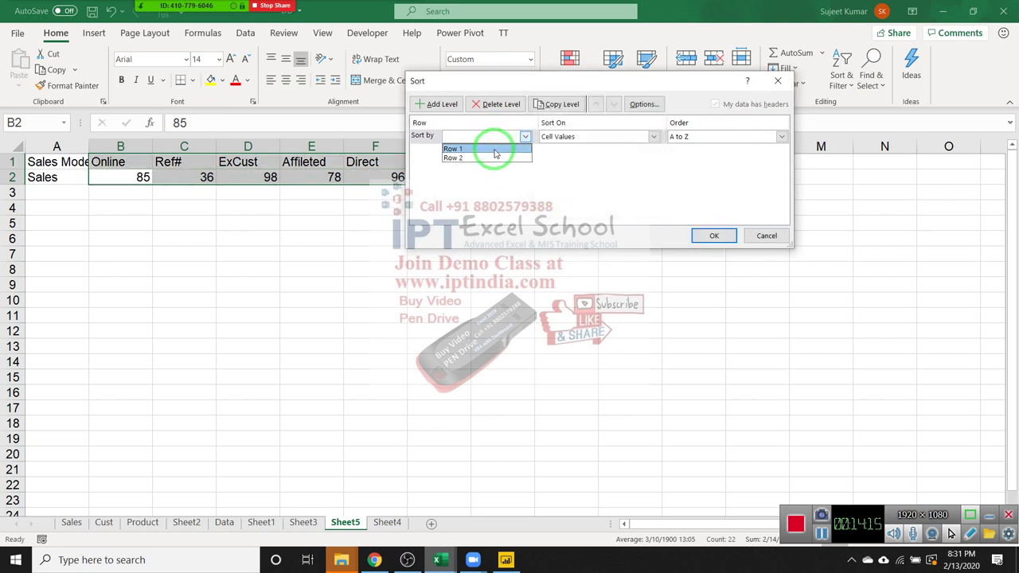
pyautogui.click(493, 157)
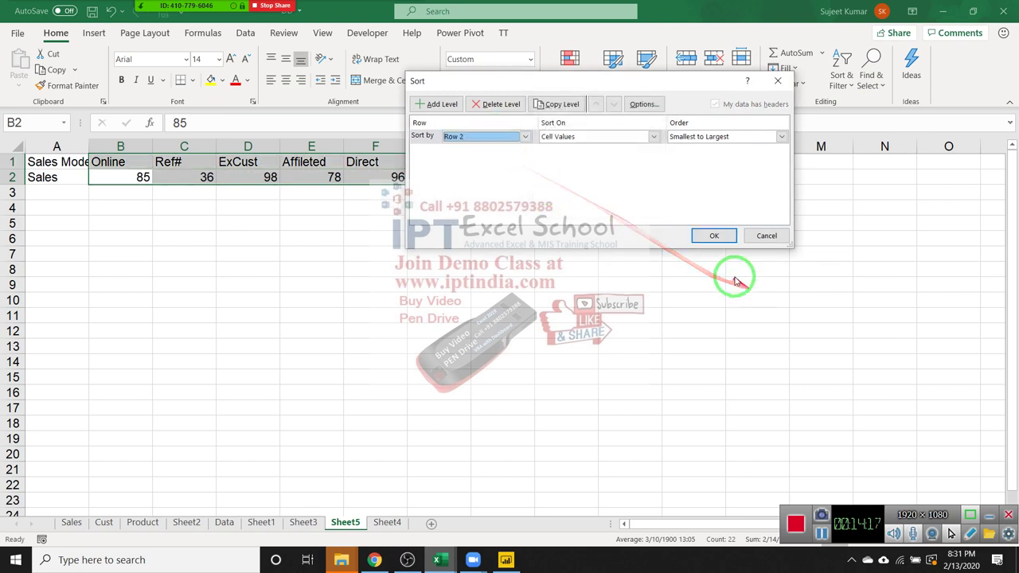
pyautogui.click(719, 239)
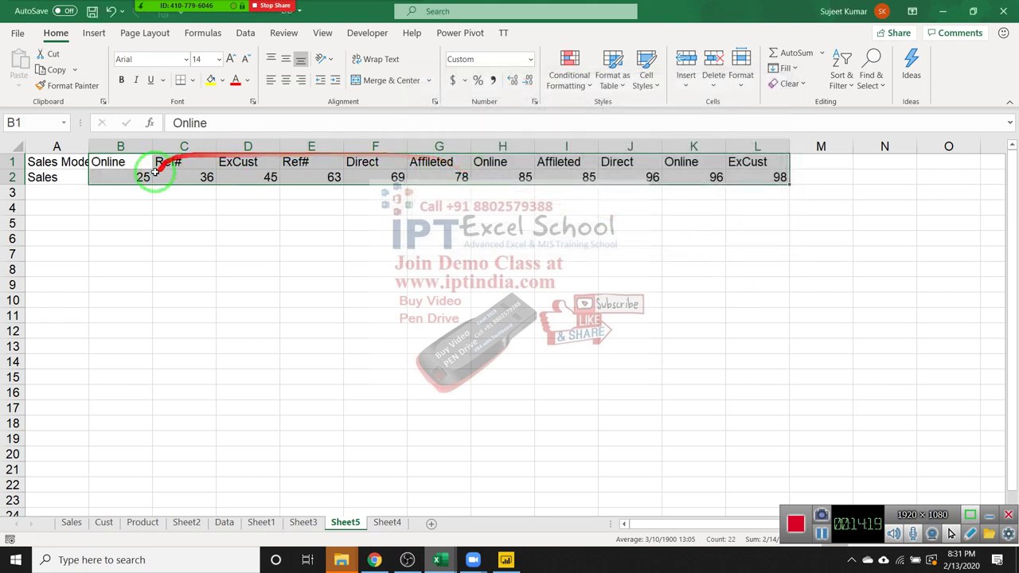
pyautogui.moveTo(136, 176); pyautogui.dragTo(746, 162)
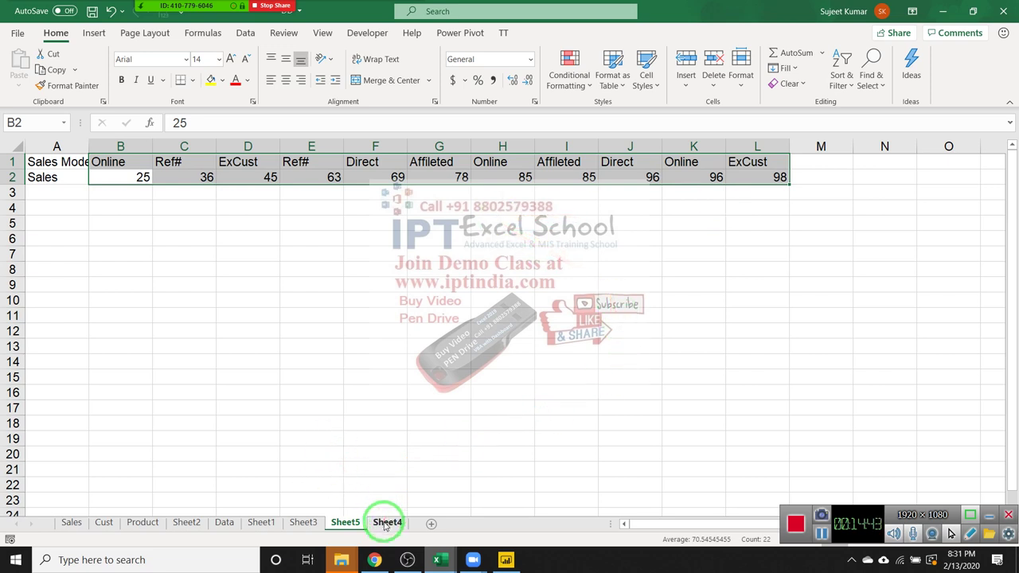
# Step: Go to the Data sheet and return to the SID header in A1
pyautogui.moveTo(346, 522); pyautogui.dragTo(235, 526)
pyautogui.click(227, 523)
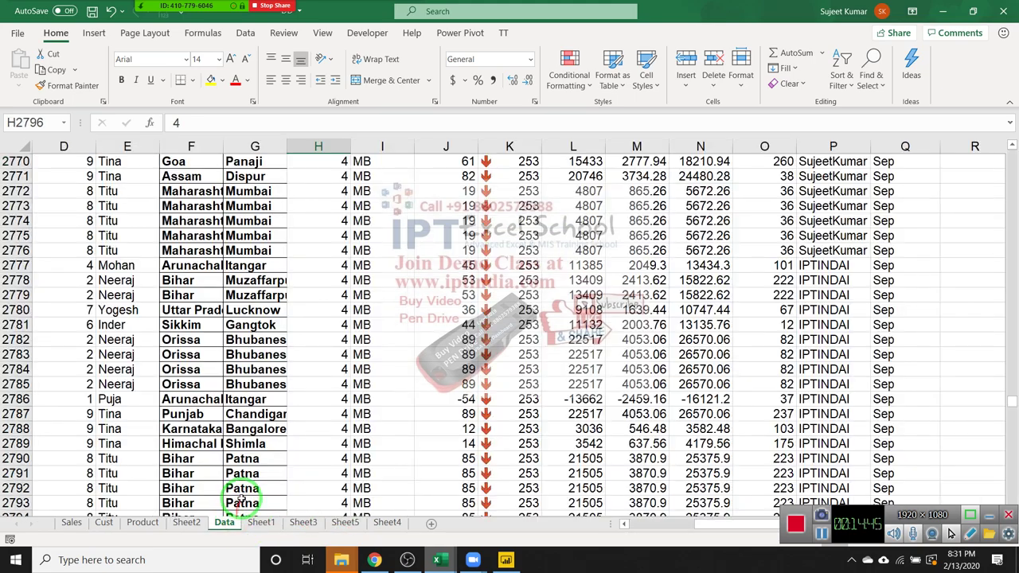
pyautogui.scroll(7, 319, 348)
pyautogui.scroll(6, 235, 348)
pyautogui.scroll(8, 233, 348)
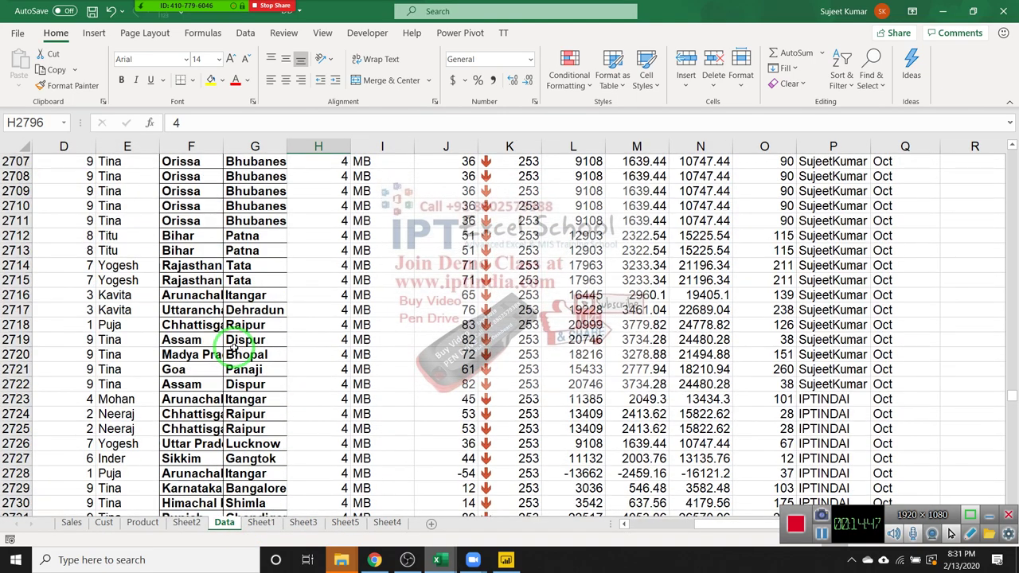
pyautogui.hotkey('ctrl', 'Up')
pyautogui.press('Left')
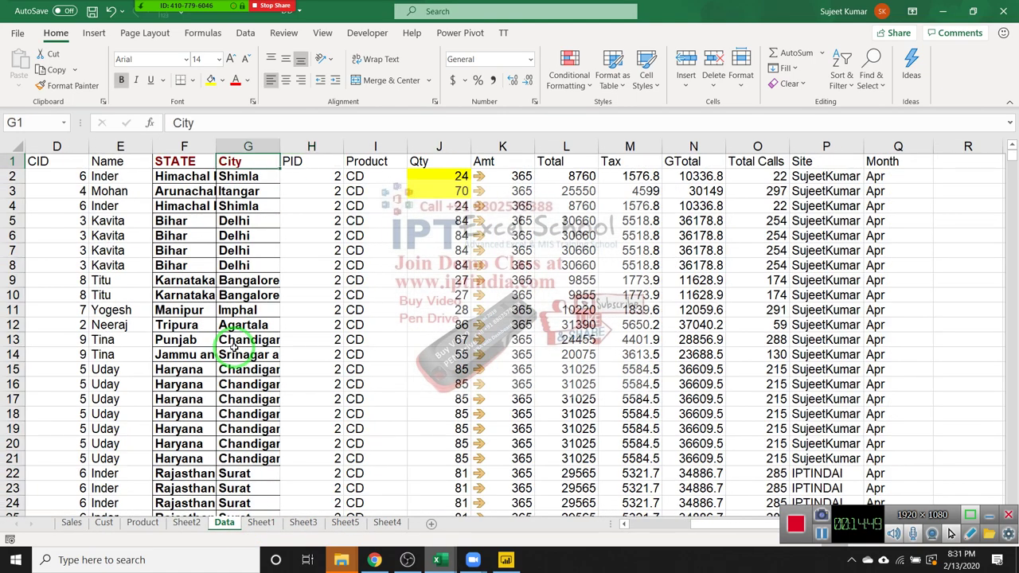
pyautogui.press('Left')
pyautogui.press('Left')
pyautogui.press('Left')
pyautogui.press('Left')
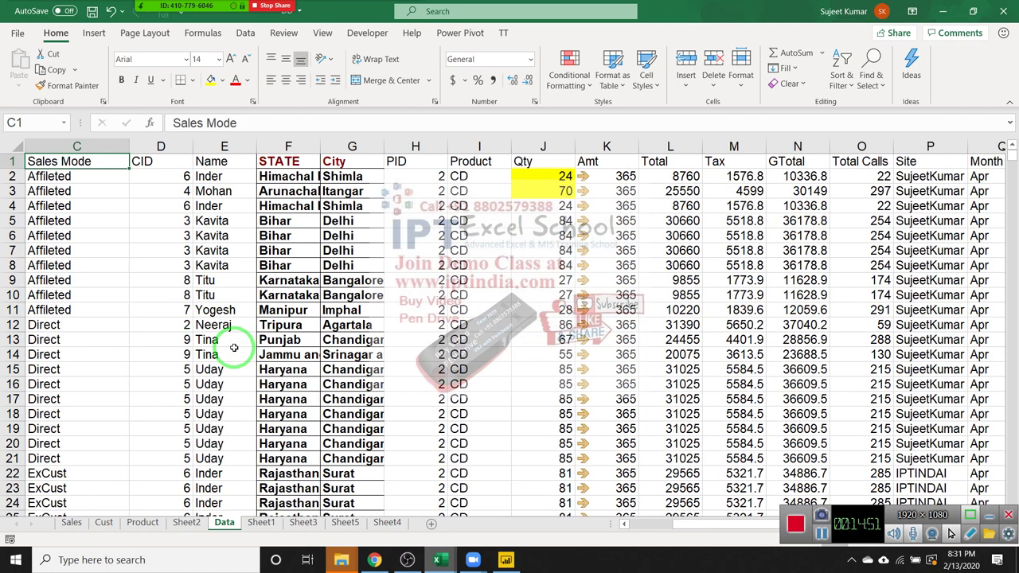
pyautogui.press('Left')
pyautogui.press('Left')
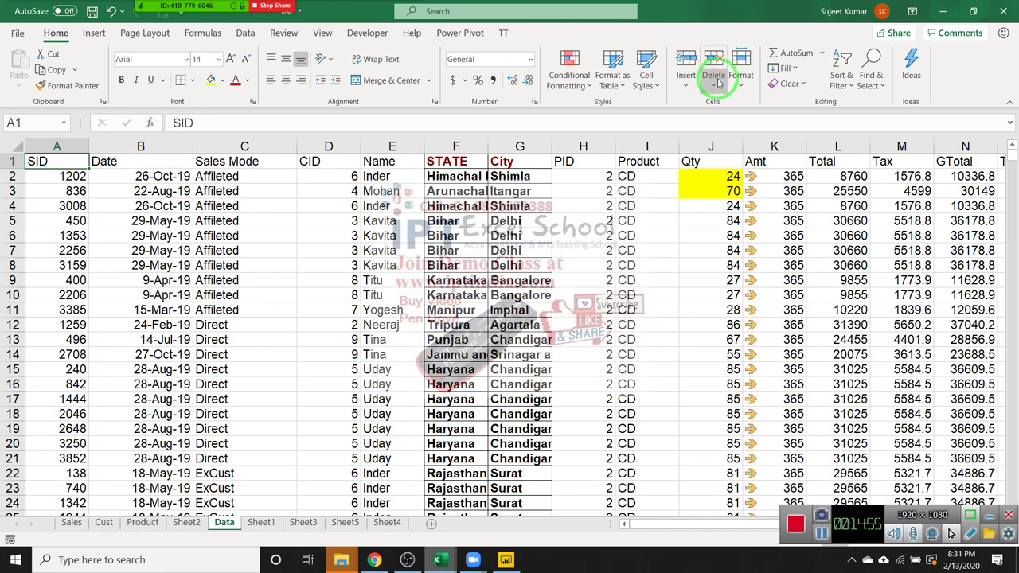
# Step: Copy A1:N109 and paste it into Sheet1 of a new workbook
pyautogui.scroll(-5, 859, 337)
pyautogui.scroll(-12, 854, 329)
pyautogui.scroll(-13, 870, 337)
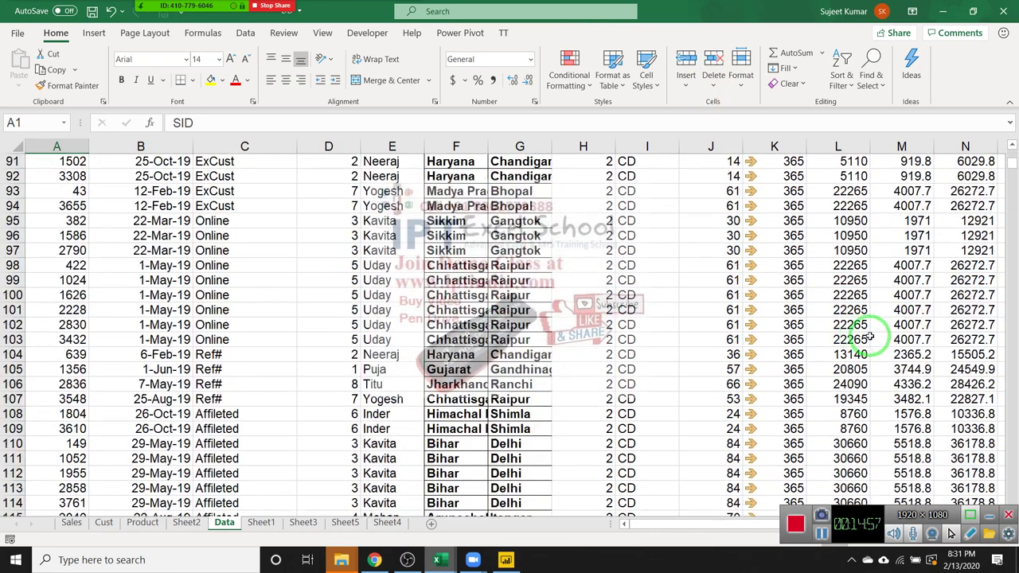
pyautogui.keyDown('shift'); pyautogui.click(988, 433); pyautogui.keyUp('shift')
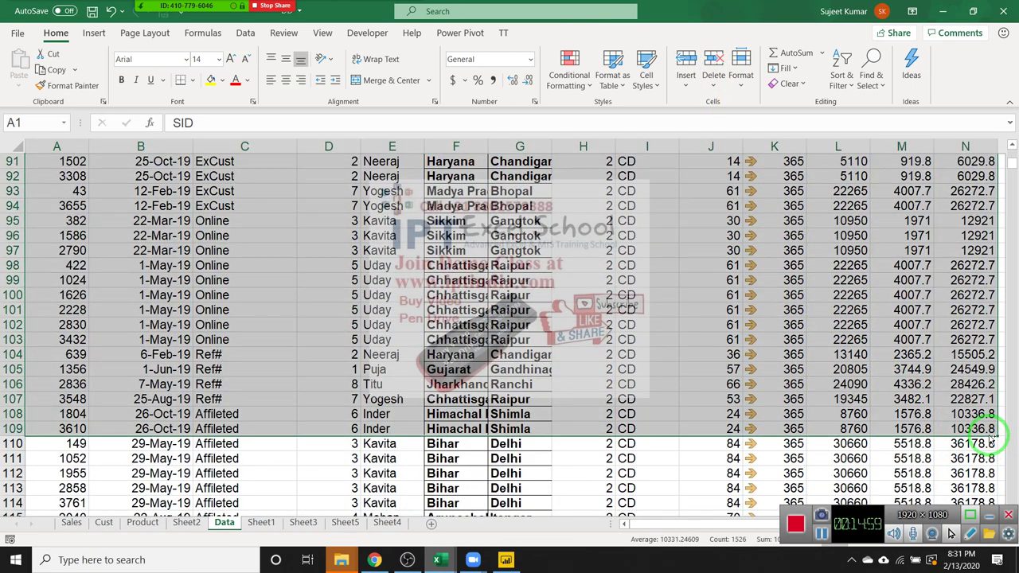
pyautogui.hotkey('ctrl', 'c')
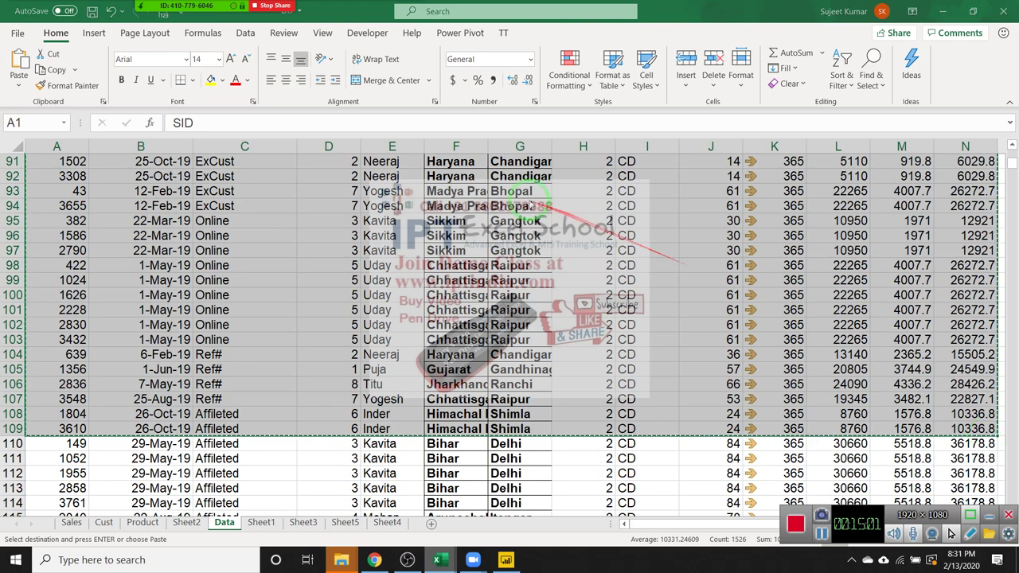
pyautogui.hotkey('ctrl', 'n')
pyautogui.hotkey('ctrl', 'v')
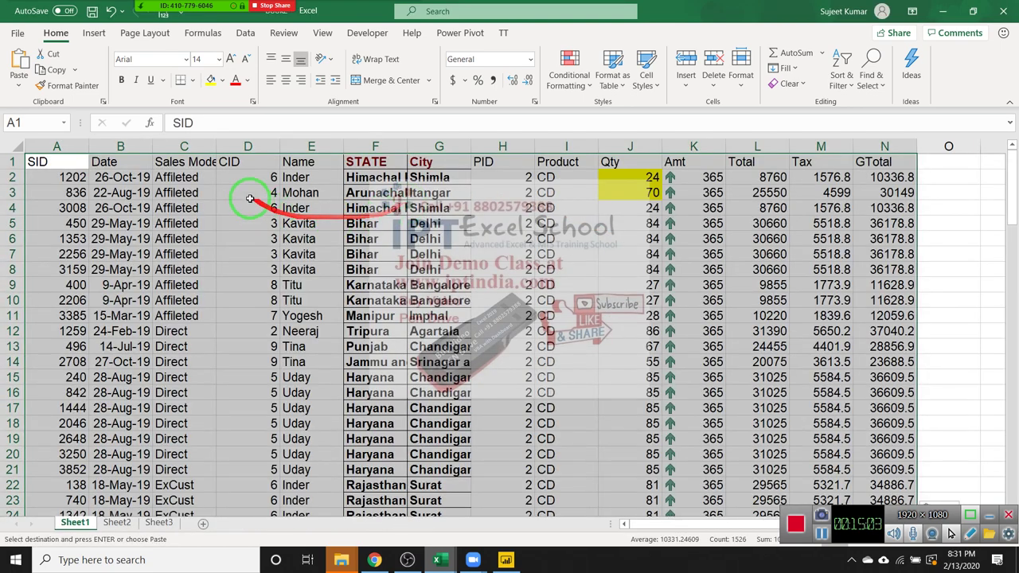
# Step: Try inserting blank rows between records by hand, then undo those inserts
pyautogui.click(249, 196)
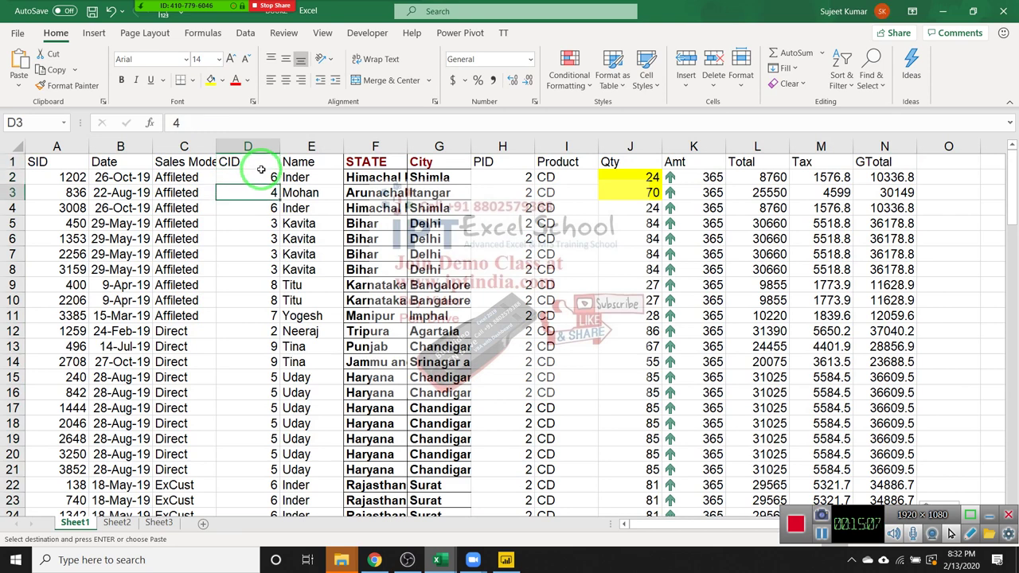
pyautogui.hotkey('shift', 'space')
pyautogui.hotkey('ctrl', 'shift', '+')
pyautogui.press('Down')
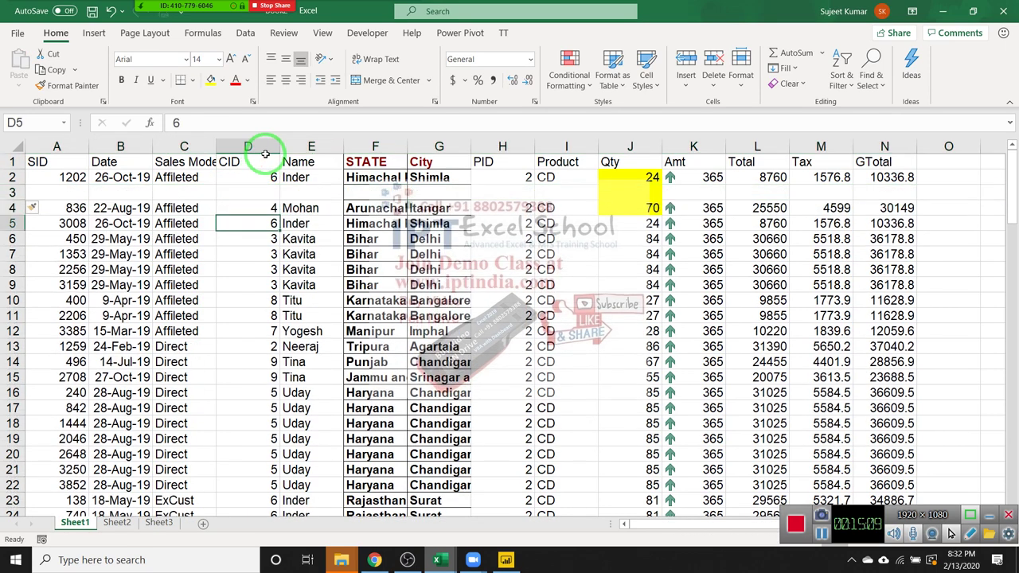
pyautogui.press('Down')
pyautogui.hotkey('shift', 'space')
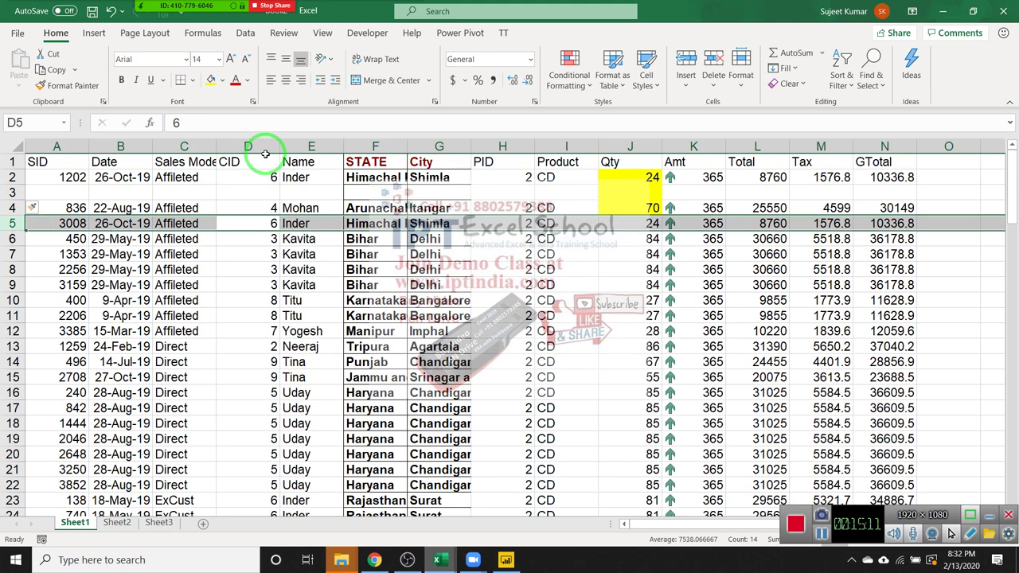
pyautogui.hotkey('ctrl', 'shift', '+')
pyautogui.press('Down')
pyautogui.press('Down')
pyautogui.hotkey('shift', 'space')
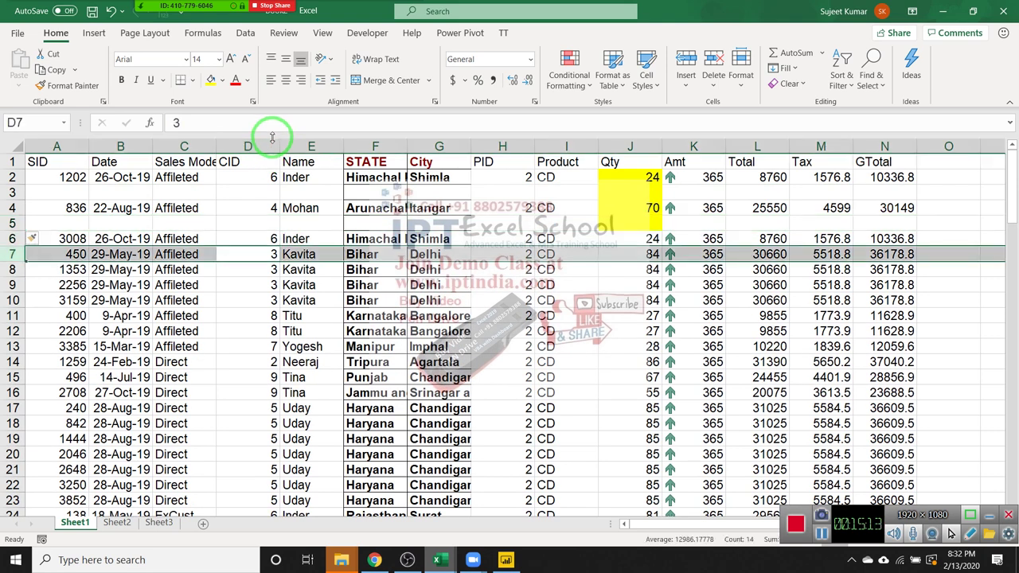
pyautogui.hotkey('ctrl', 'shift', '+')
pyautogui.press('Down')
pyautogui.press('Down')
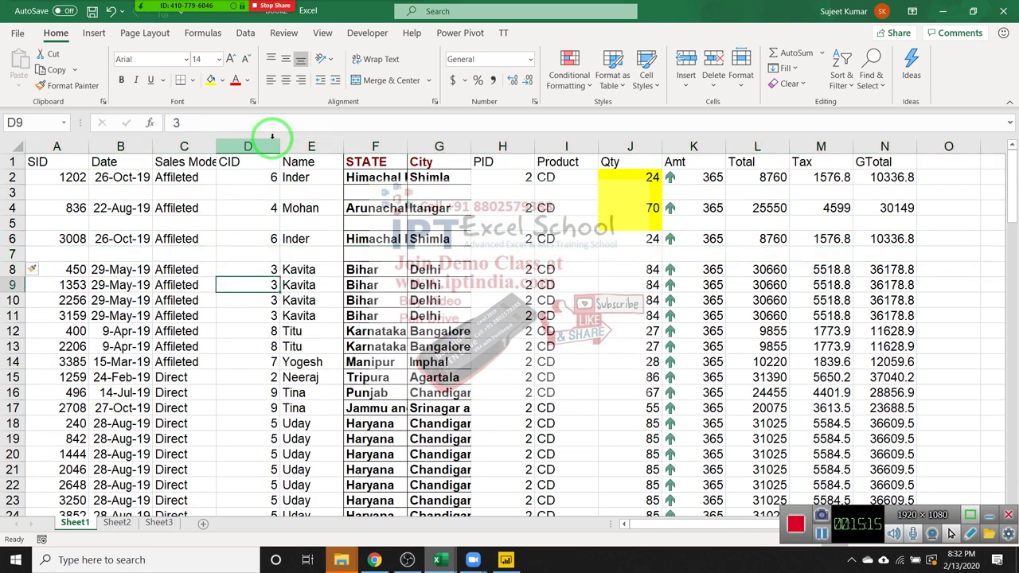
pyautogui.hotkey('shift', 'space')
pyautogui.hotkey('ctrl', 'shift', '+')
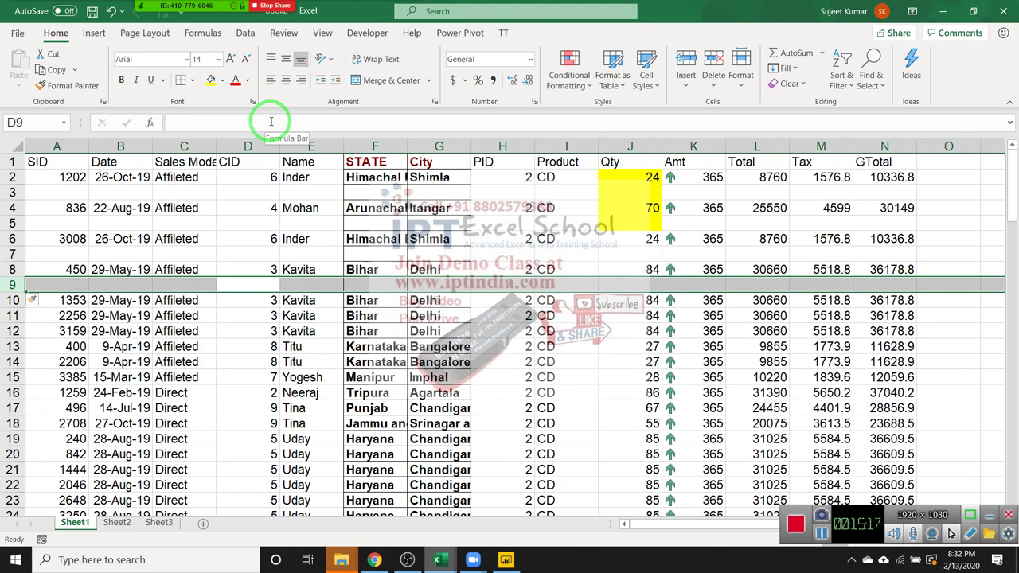
pyautogui.hotkey('ctrl', 'z')
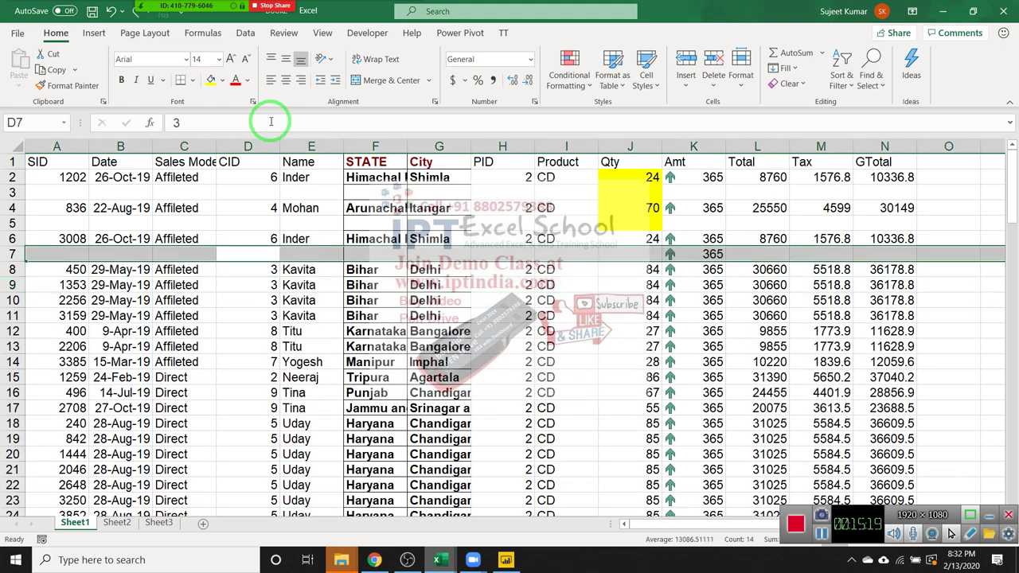
pyautogui.hotkey('ctrl', 'z')
pyautogui.hotkey('ctrl', 'z')
pyautogui.hotkey('ctrl', 'z')
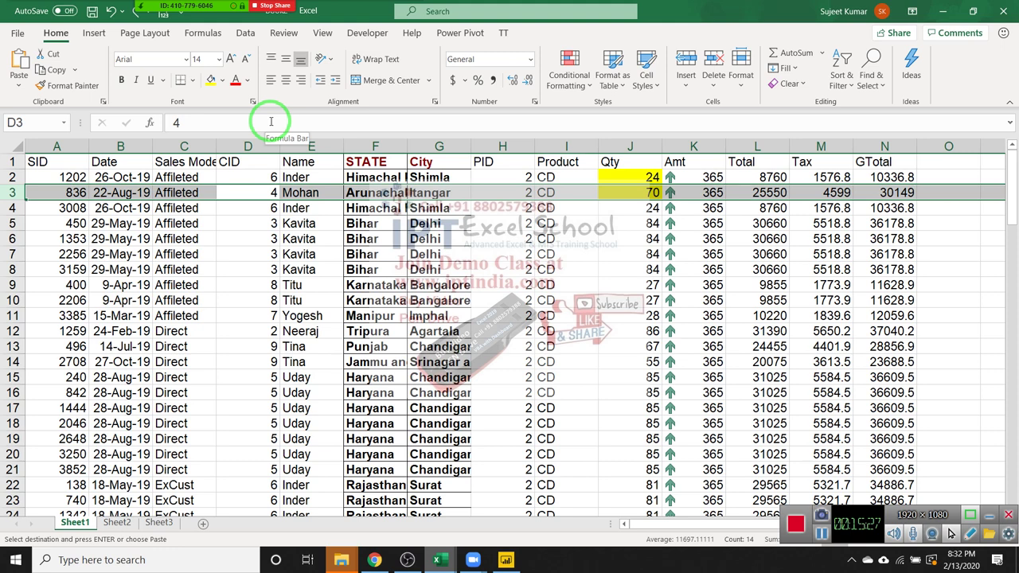
# Step: Head column O 'Sr' and enter serial numbers 1 and 2 below it
pyautogui.press('Up')
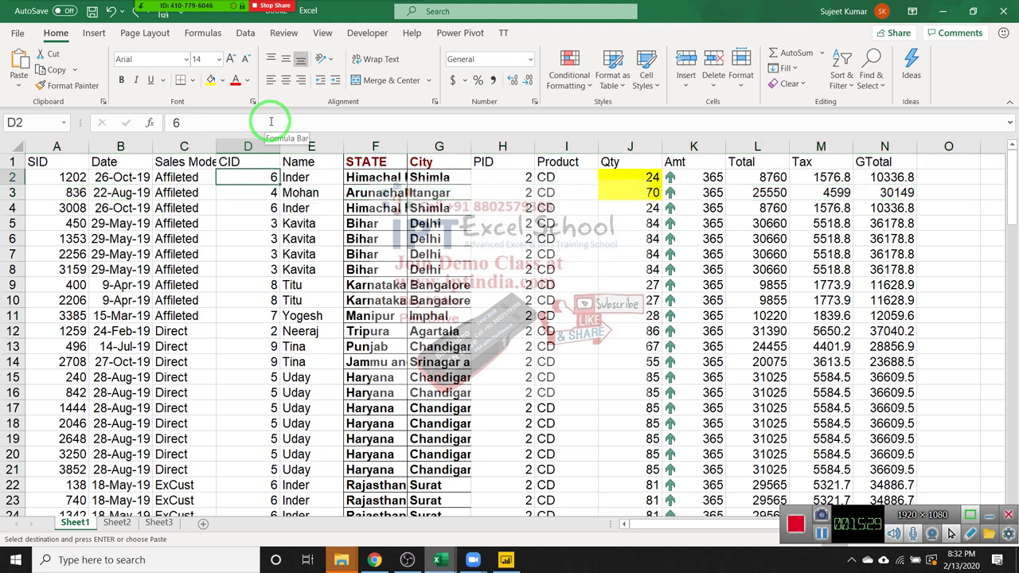
pyautogui.press('Up')
pyautogui.press('Right')
pyautogui.press('Right')
pyautogui.press('Right')
pyautogui.press('Right')
pyautogui.press('Right')
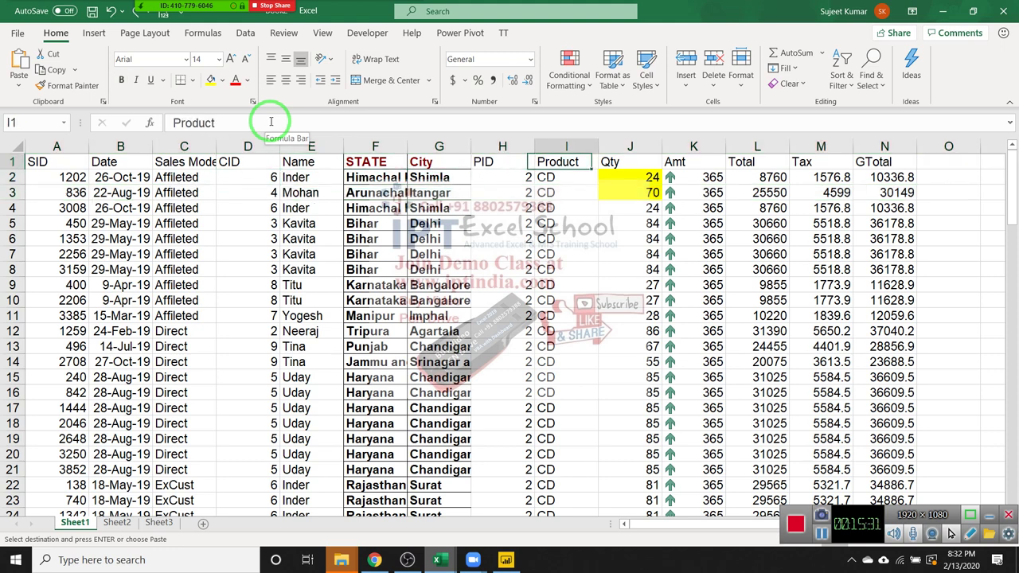
pyautogui.press('Right')
pyautogui.press('Right')
pyautogui.press('Right')
pyautogui.press('Right')
pyautogui.press('Right')
pyautogui.press('Right')
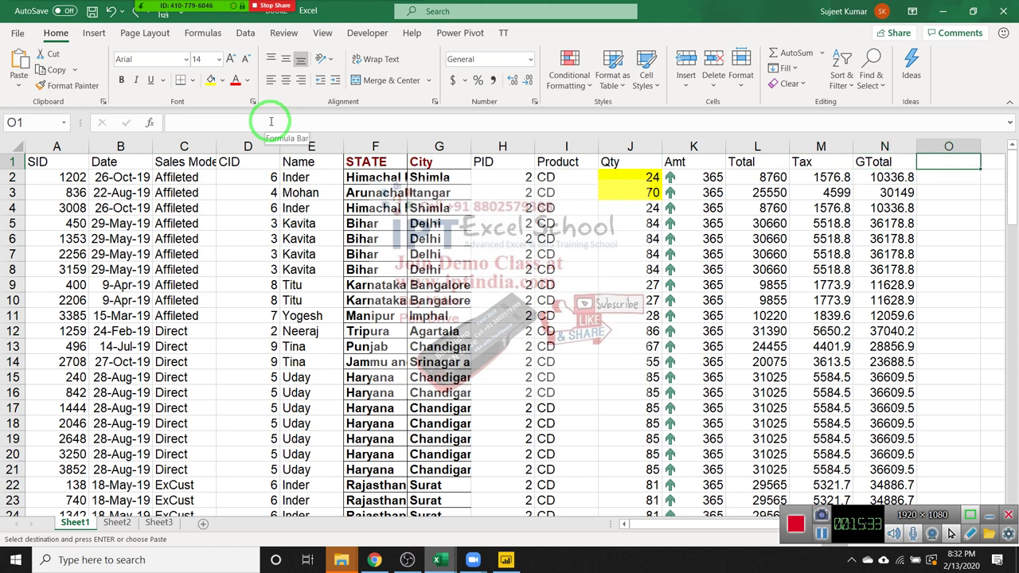
pyautogui.write('Sr')
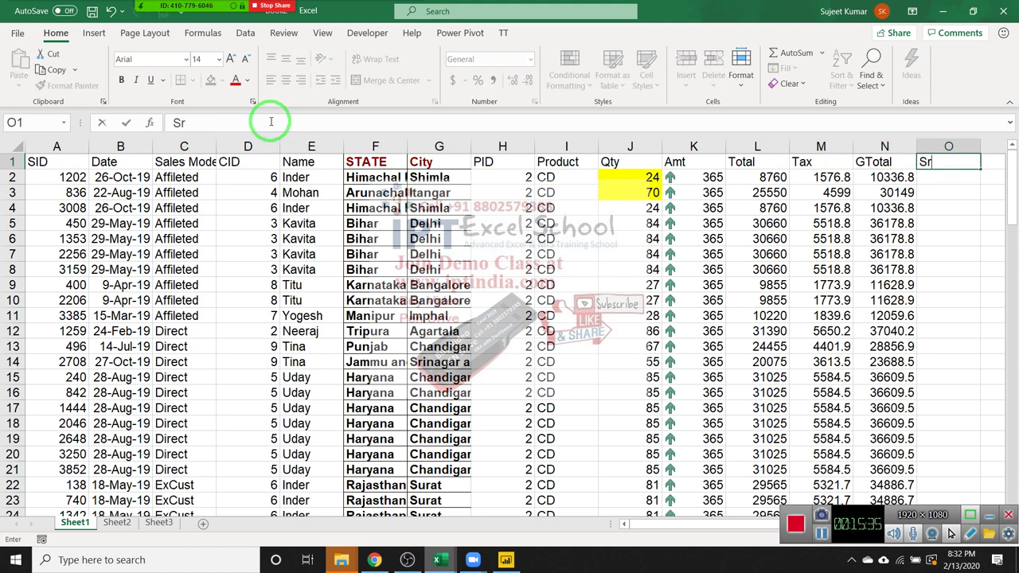
pyautogui.press('Return')
pyautogui.write('1')
pyautogui.press('Return')
pyautogui.write('2')
pyautogui.press('Return')
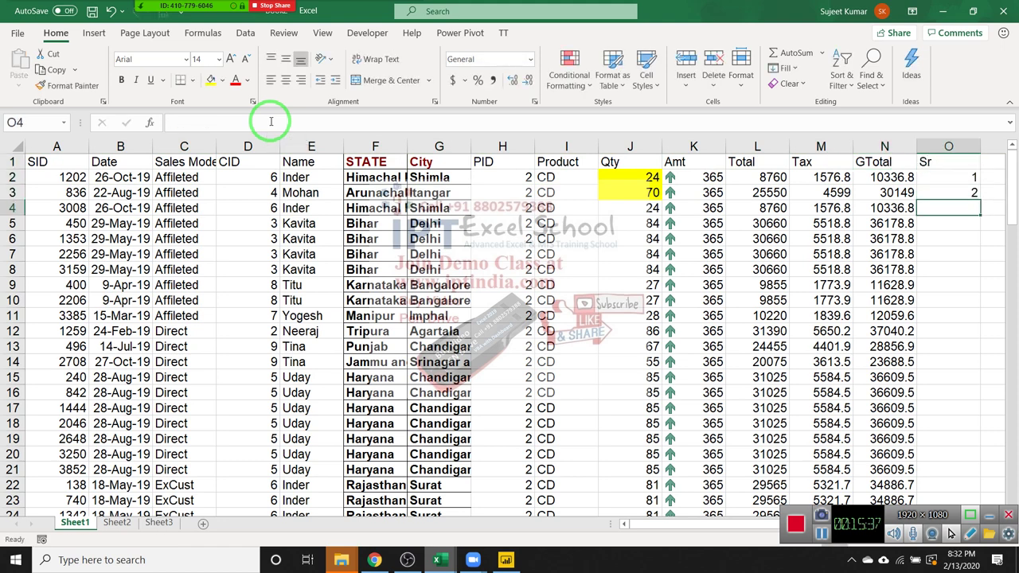
# Step: Fill the Sr numbers down to 108, one per record
pyautogui.press('Up')
pyautogui.press('Up')
pyautogui.hotkey('shift', 'Down')
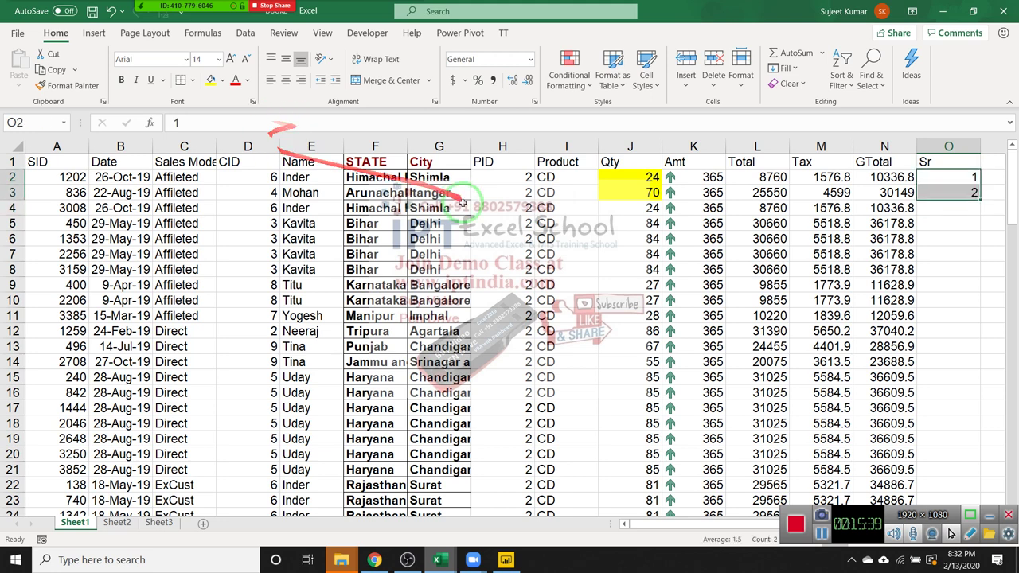
pyautogui.hscroll(3, 983, 200)
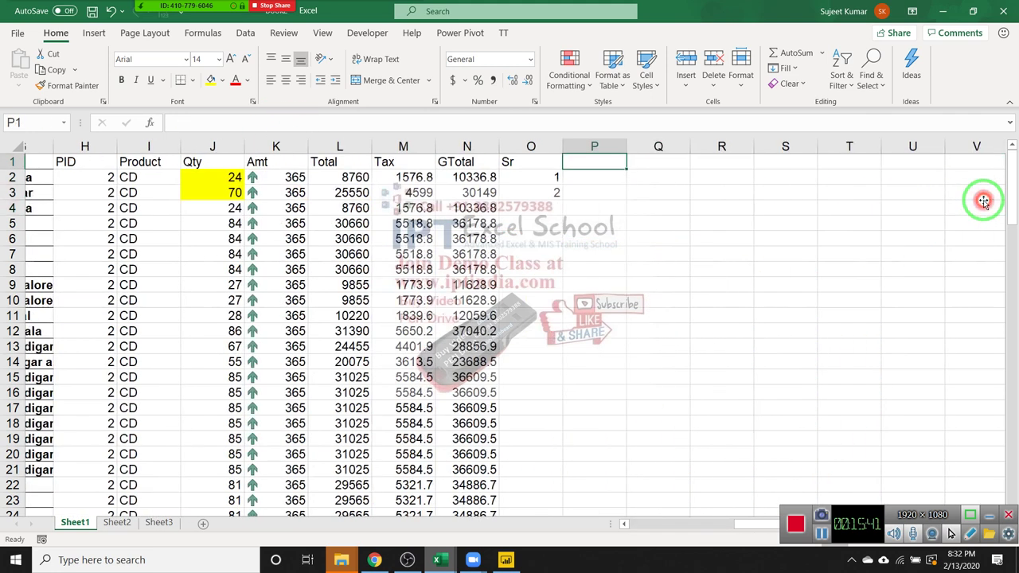
pyautogui.click(448, 183)
pyautogui.moveTo(448, 183); pyautogui.dragTo(461, 194)
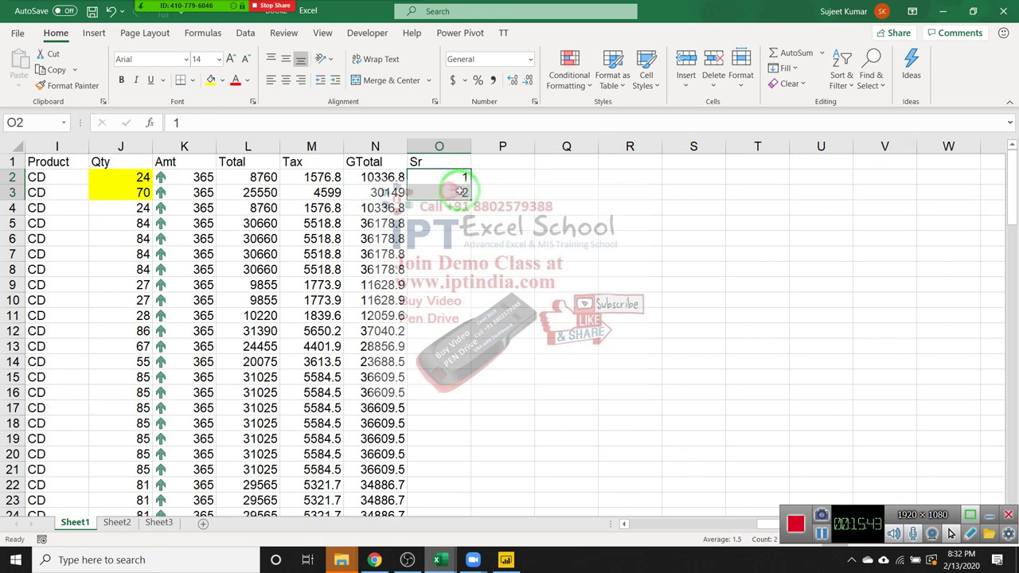
pyautogui.doubleClick(470, 195)
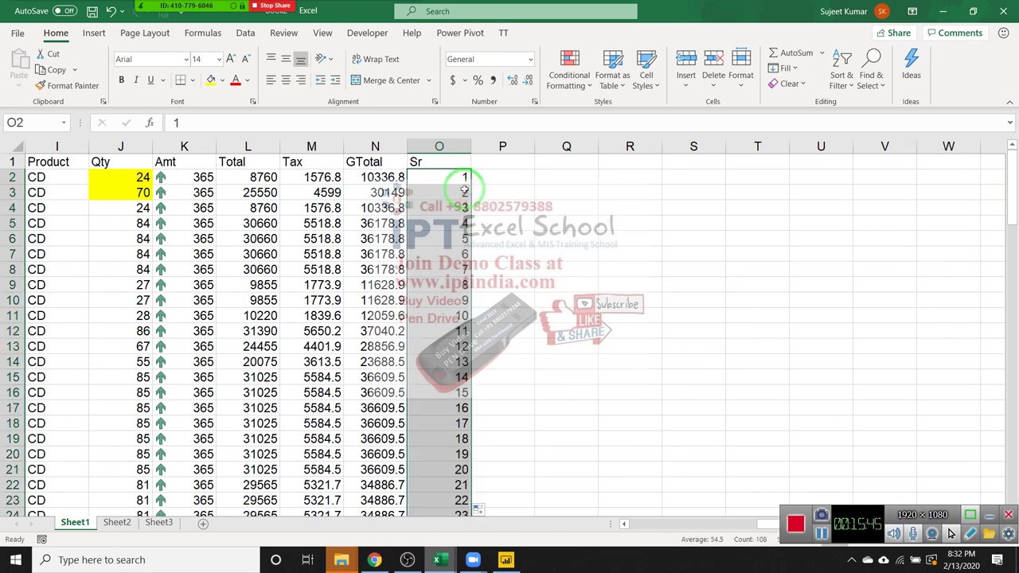
# Step: Paste a second copy of the 1–108 series directly below the data at O110
pyautogui.hotkey('ctrl', 'c')
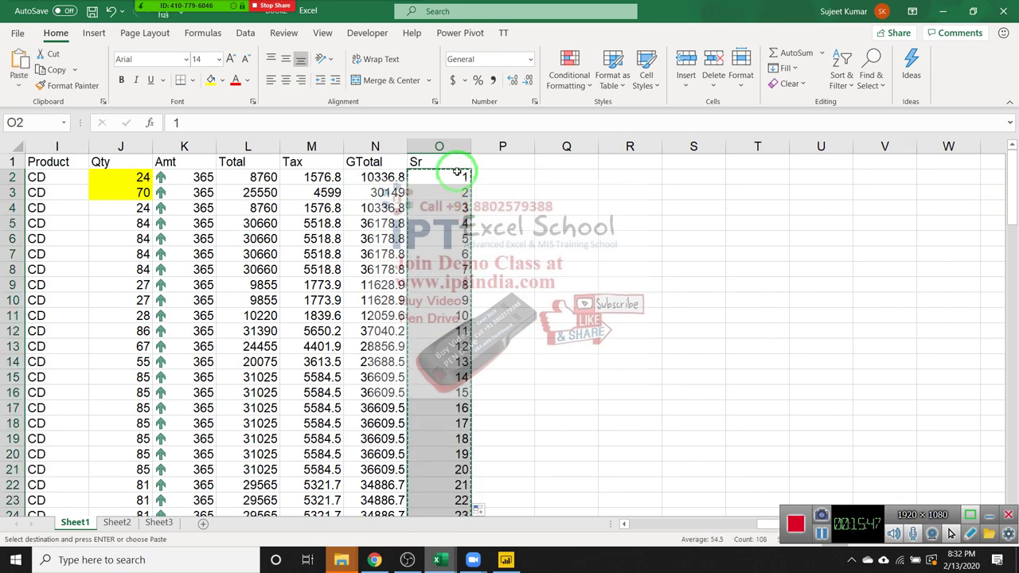
pyautogui.hotkey('ctrl', 'Down')
pyautogui.press('Down')
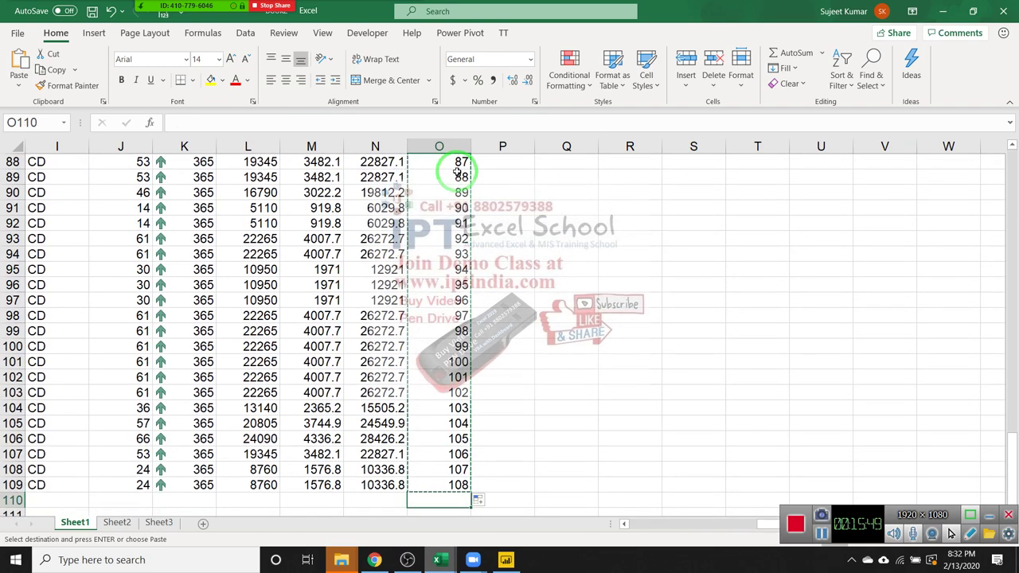
pyautogui.hotkey('ctrl', 'v')
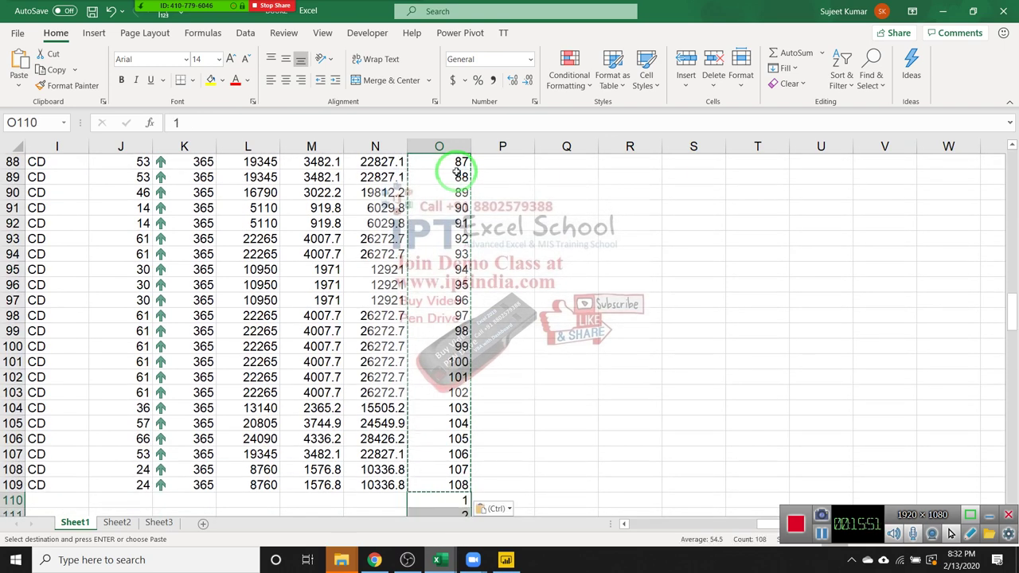
pyautogui.press('ctrl')
pyautogui.press('ctrl')
pyautogui.press('ctrl')
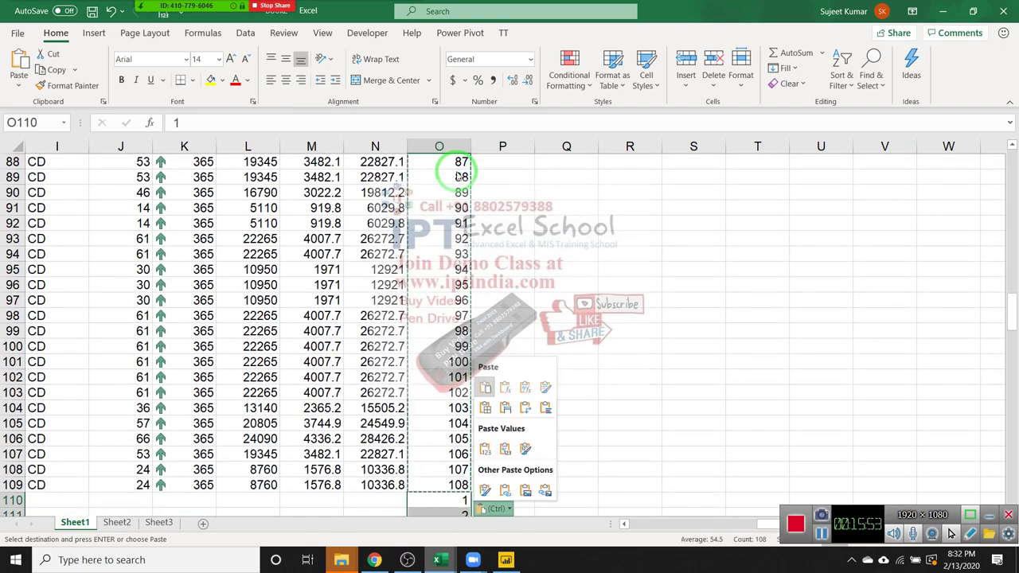
pyautogui.press('ctrl')
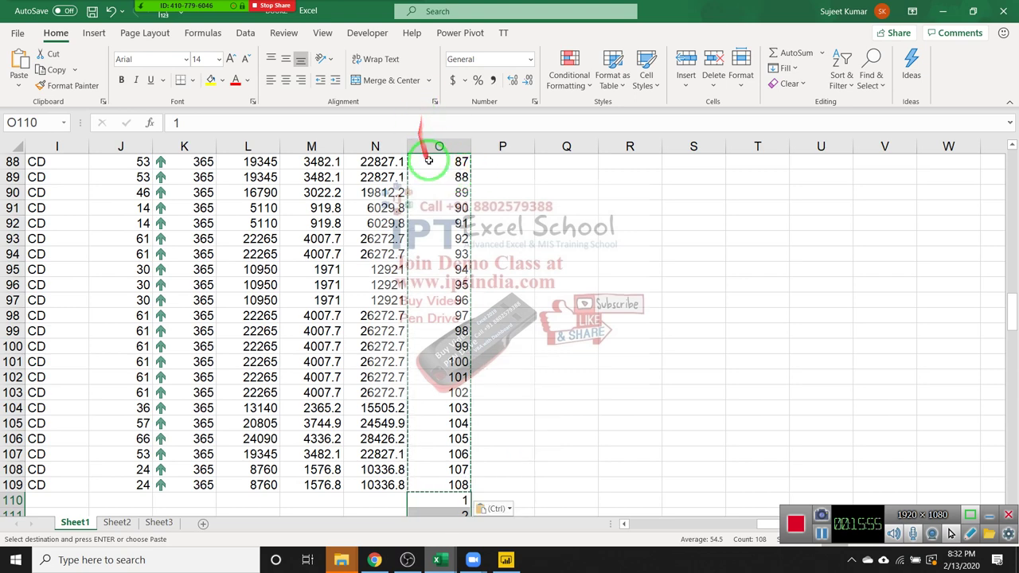
pyautogui.click(439, 159)
pyautogui.hotkey('ctrl', 'Up')
pyautogui.press('Return')
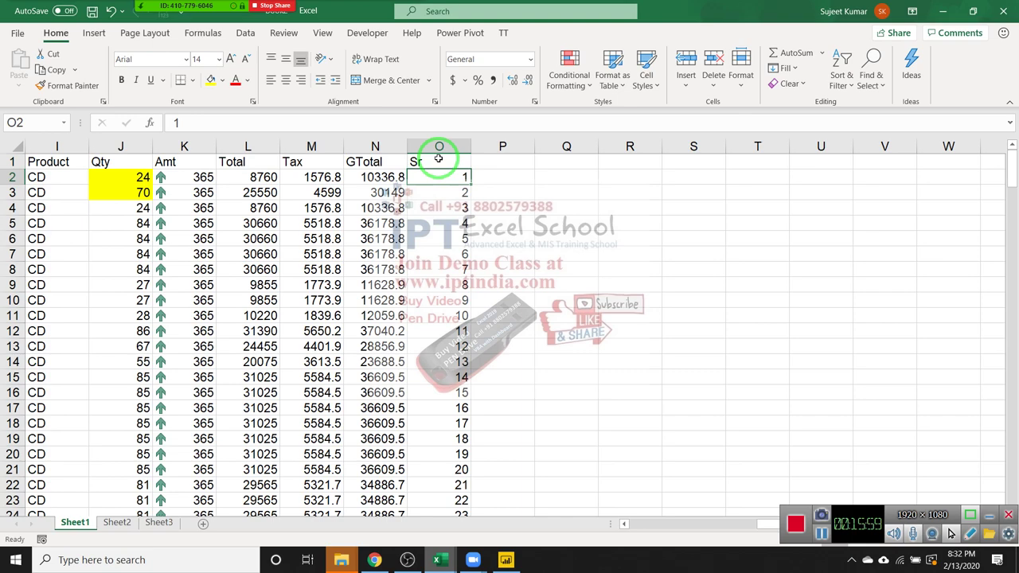
# Step: Check where the data ends and the pasted serial numbers begin at row 110
pyautogui.hotkey('ctrl', 'Down')
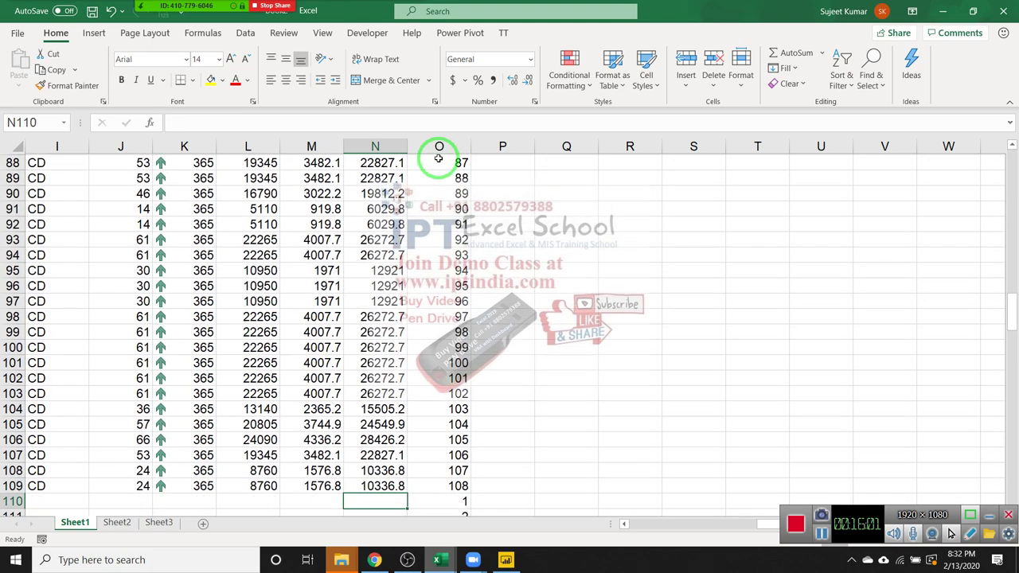
pyautogui.hotkey('ctrl', 'Up')
pyautogui.press('Down')
pyautogui.press('Down')
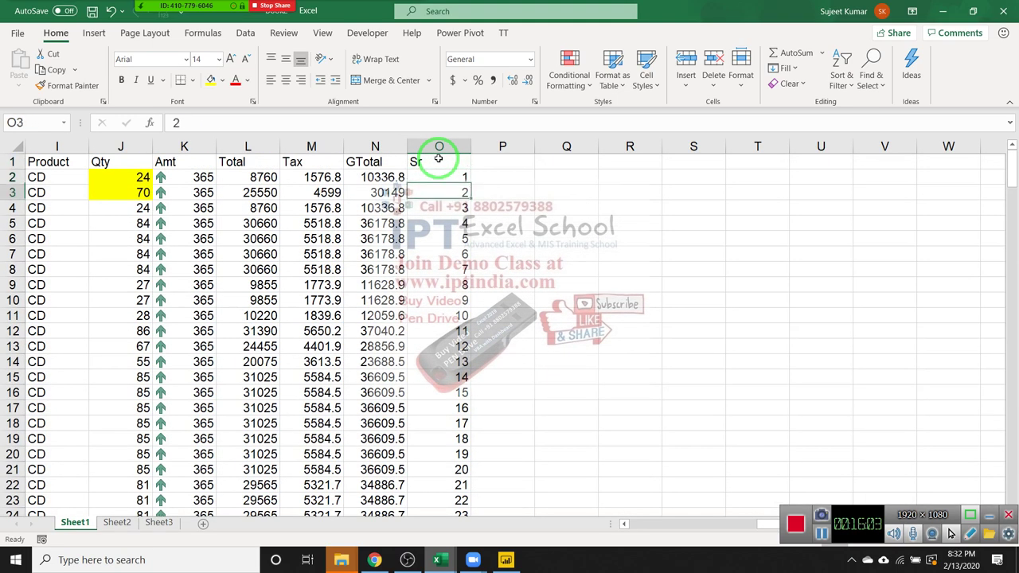
pyautogui.press('Left')
pyautogui.hotkey('ctrl', 'Down')
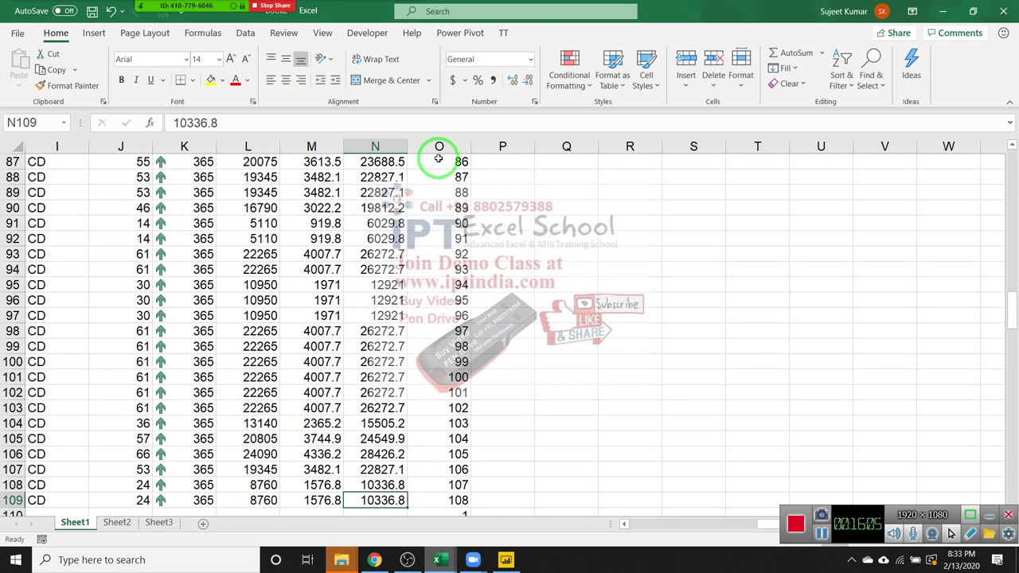
pyautogui.press('Right')
pyautogui.press('Down')
pyautogui.hotkey('shift', 'space')
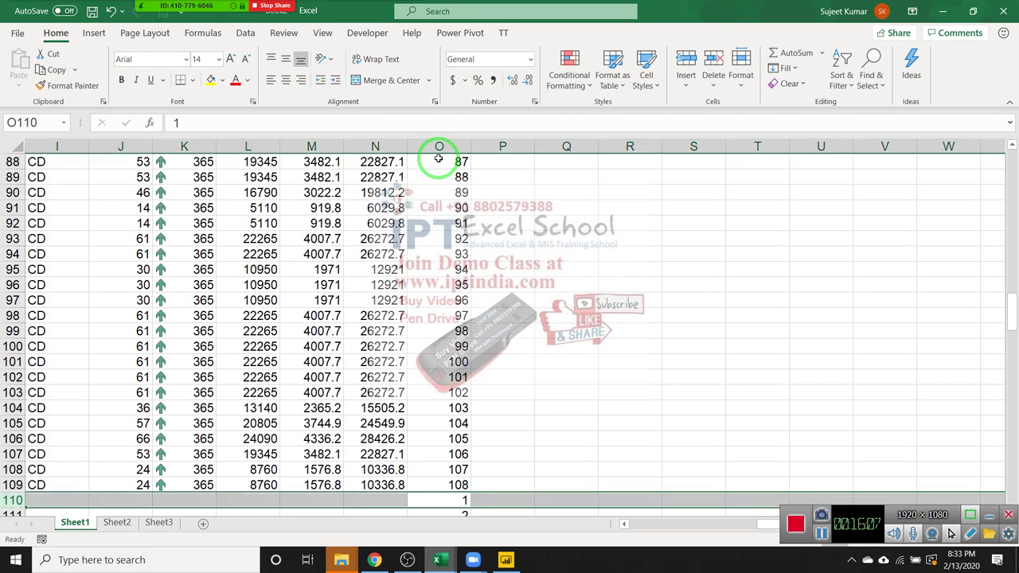
pyautogui.press('Left')
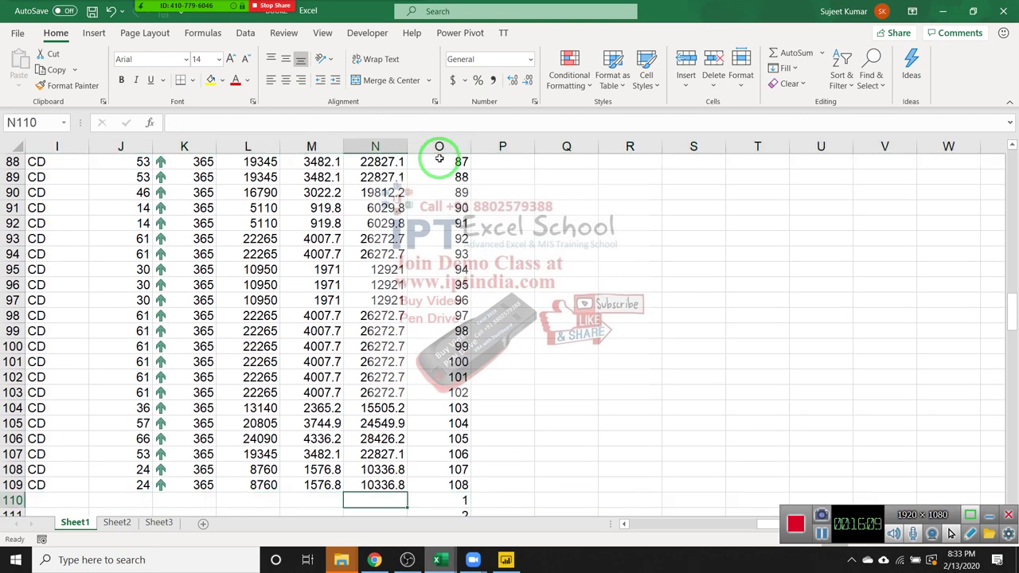
pyautogui.hotkey('shift', 'Left')
pyautogui.hotkey('ctrl', 'shift', 'Left')
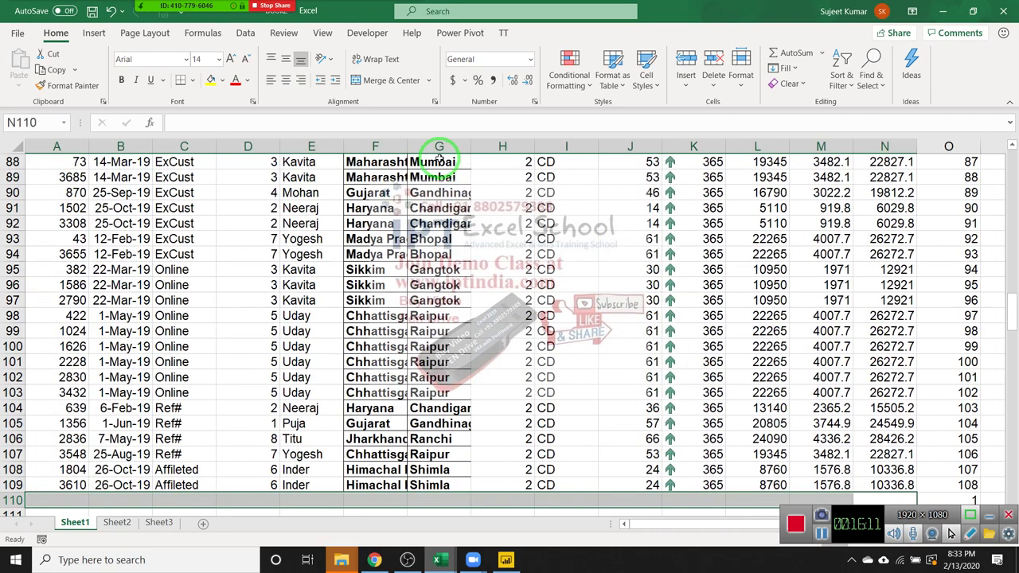
pyautogui.press('Right')
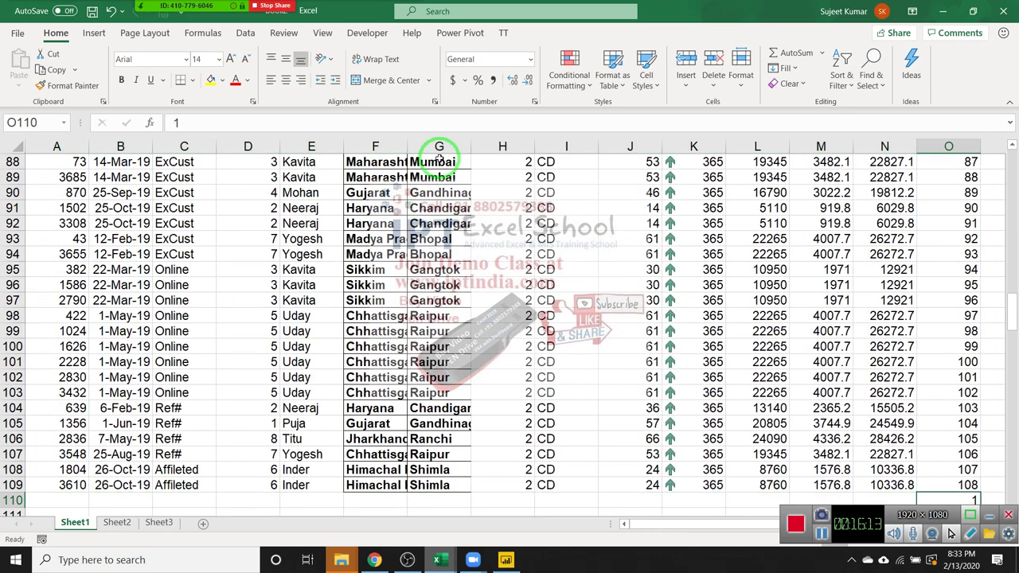
pyautogui.press('Right')
pyautogui.press('Left')
# Step: Select the whole table A1:O217 starting from the Sr header
pyautogui.hotkey('ctrl', 'Up')
pyautogui.press('Down')
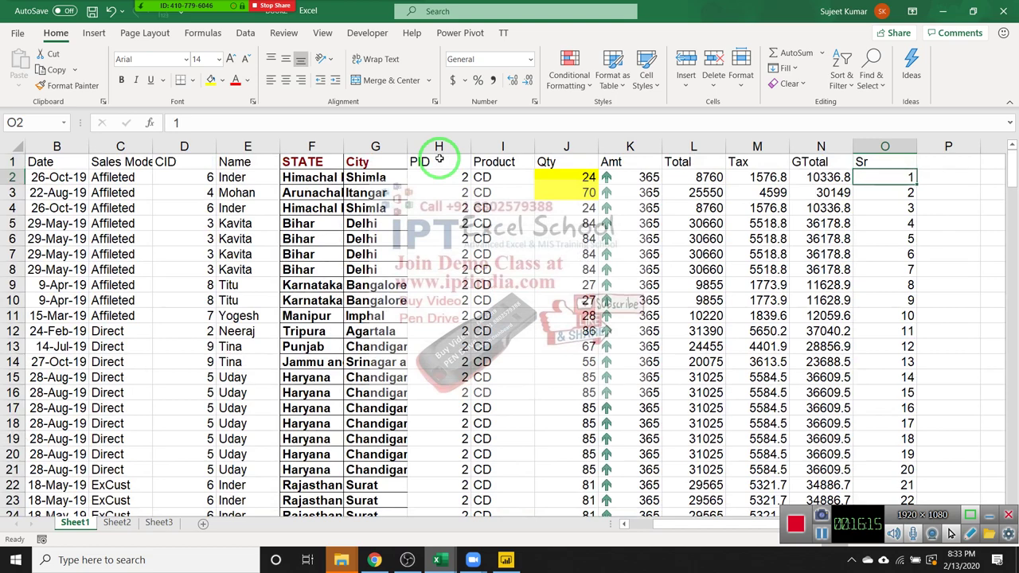
pyautogui.press('Down')
pyautogui.press('Up')
pyautogui.press('Up')
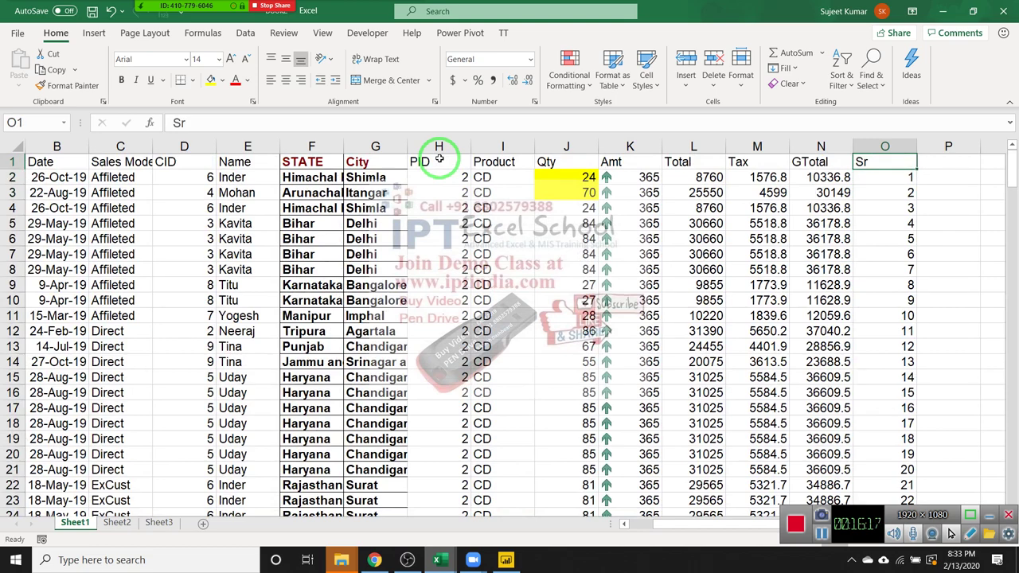
pyautogui.hotkey('ctrl', 'shift', 'Down')
pyautogui.hotkey('ctrl', 'shift', 'Left')
# Step: Custom-sort the selection by Sr, smallest to largest
pyautogui.moveTo(446, 156); pyautogui.dragTo(691, 119)
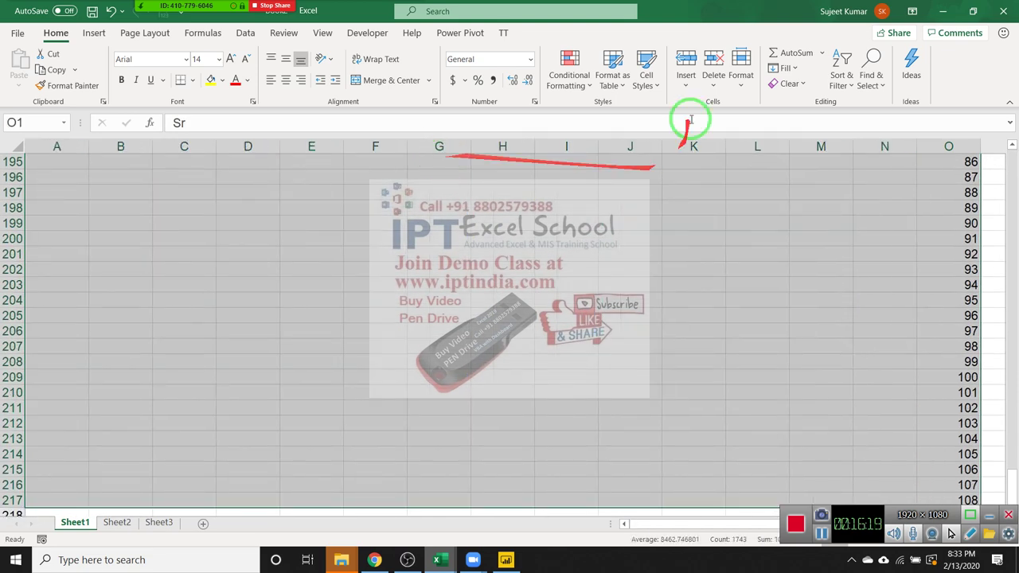
pyautogui.click(842, 80)
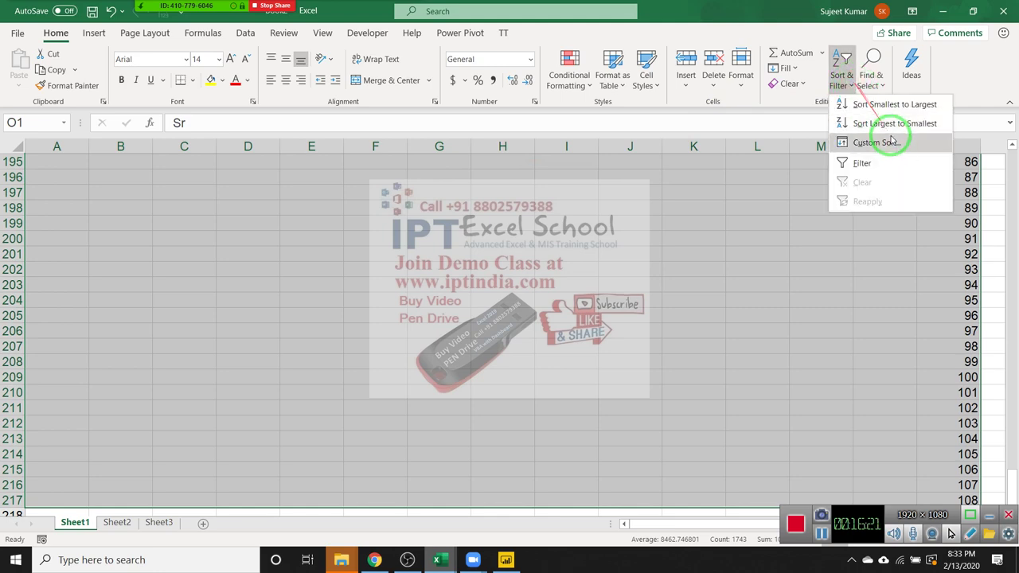
pyautogui.click(890, 141)
pyautogui.click(507, 137)
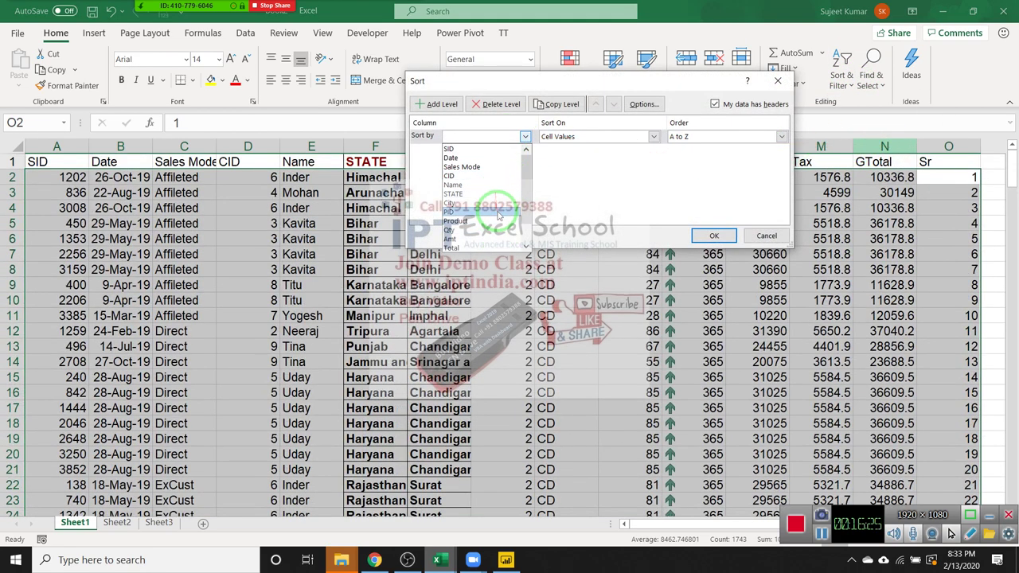
pyautogui.scroll(-2, 484, 235)
pyautogui.click(484, 247)
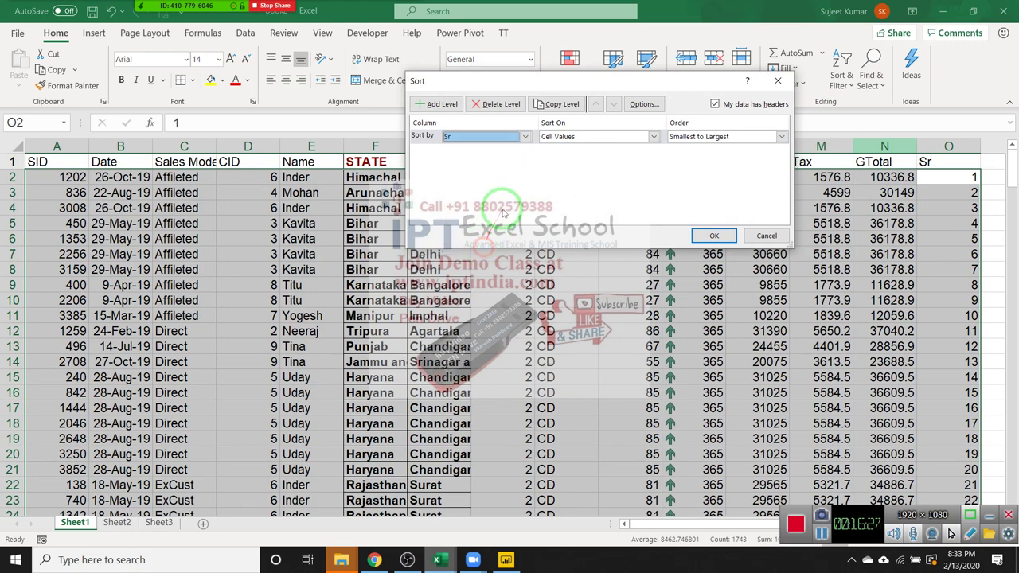
pyautogui.click(714, 235)
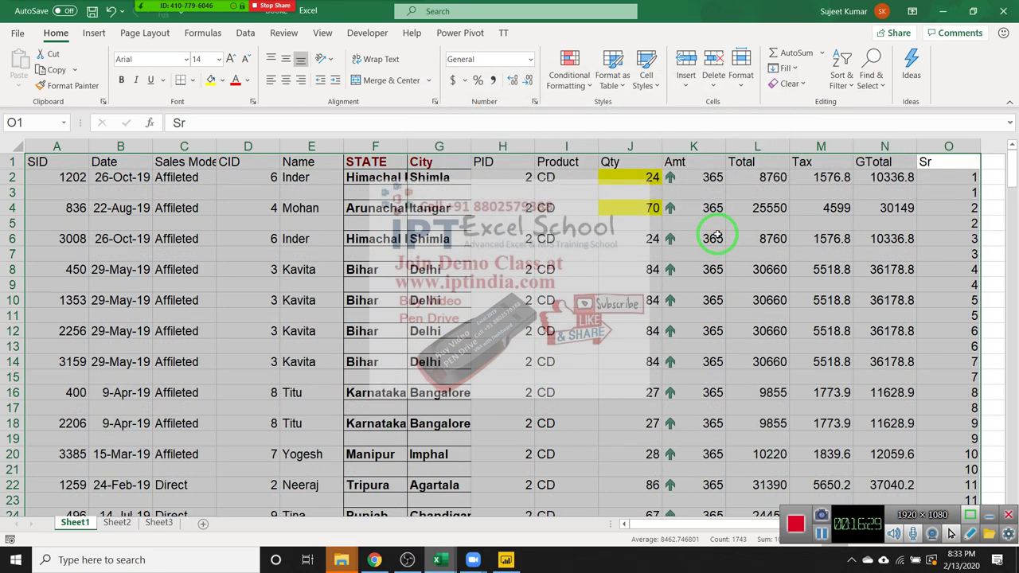
# Step: Select the whole Sr helper column O and delete its serial numbers
pyautogui.scroll(-1, 711, 317)
pyautogui.scroll(-8, 712, 315)
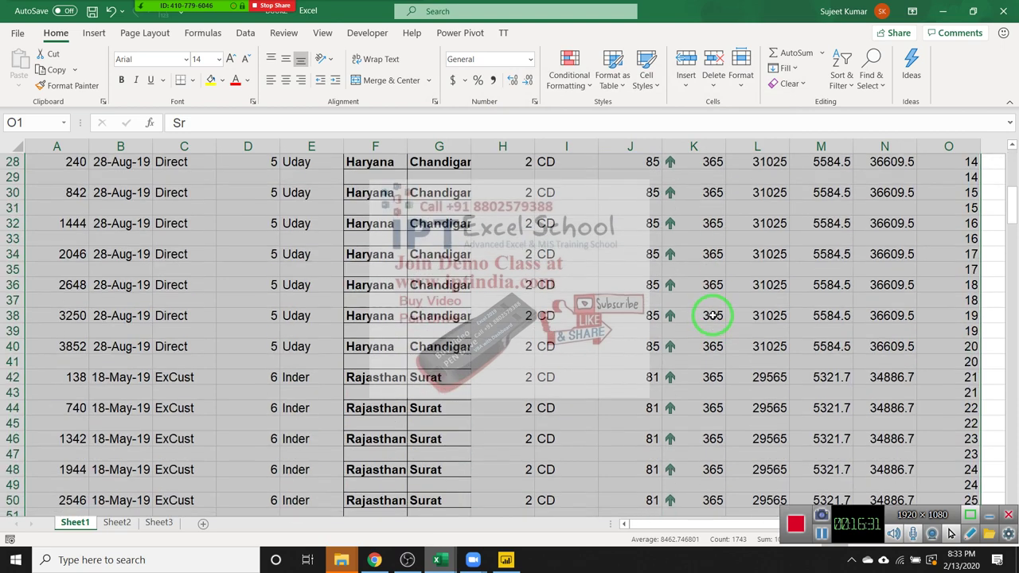
pyautogui.scroll(6, 712, 315)
pyautogui.scroll(3, 711, 312)
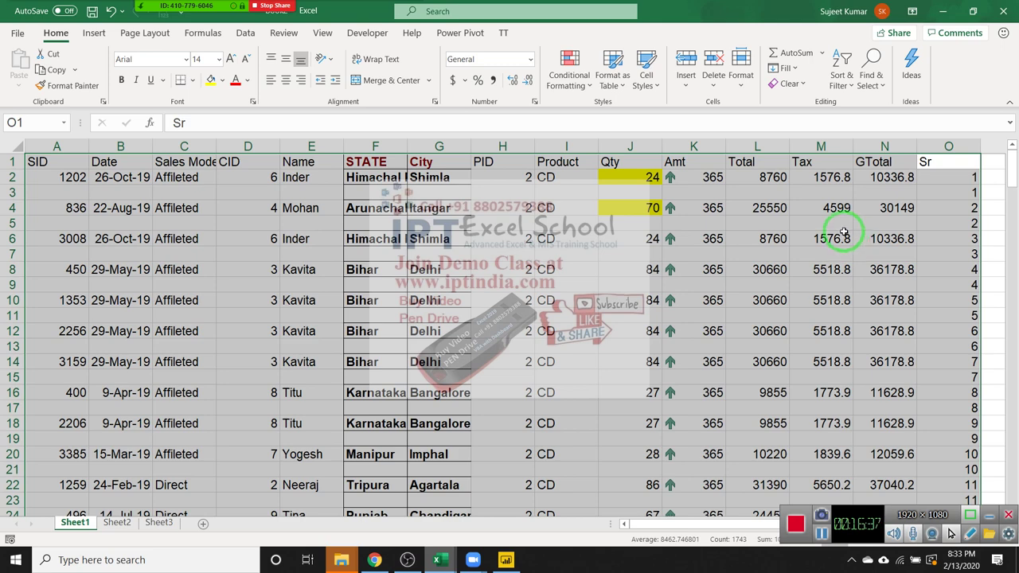
pyautogui.hotkey('ctrl', 'Down')
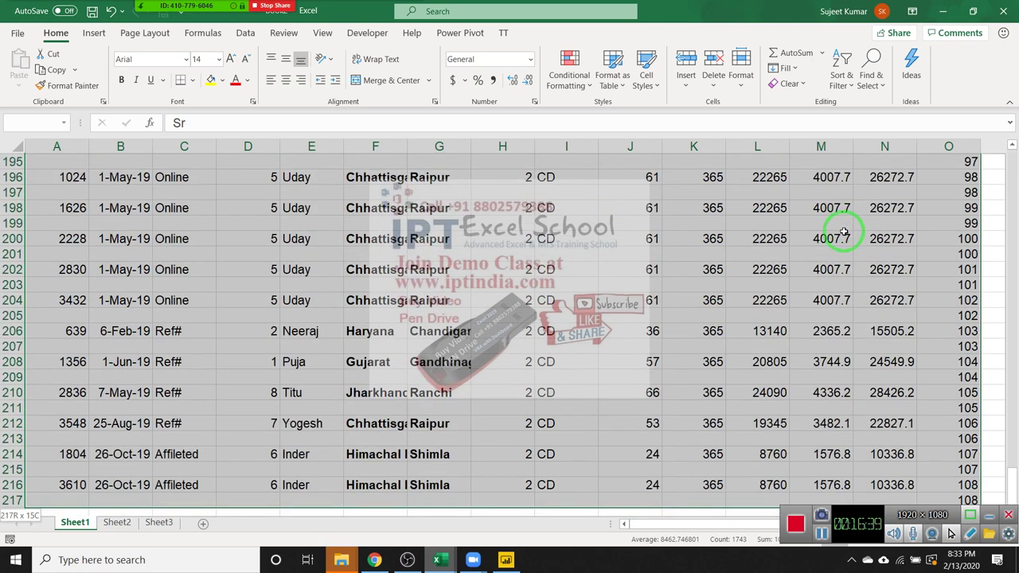
pyautogui.press('Left')
pyautogui.hotkey('ctrl', 'Up')
pyautogui.press('Right')
pyautogui.hotkey('ctrl', 'space')
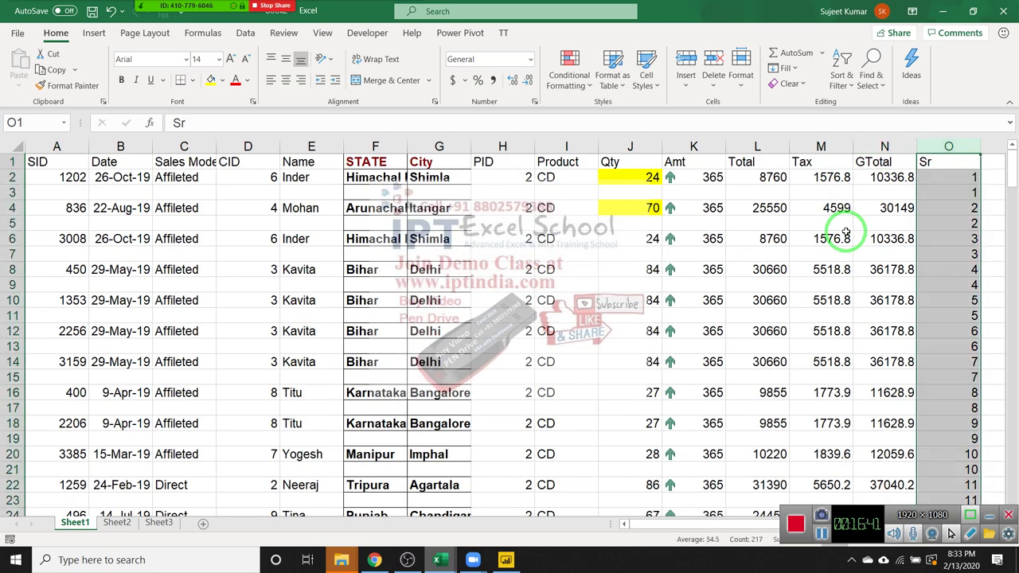
pyautogui.press('Delete')
# Step: Select the data range A1:N217 from the SID header through the last record
pyautogui.press('Left')
pyautogui.hotkey('ctrl', 'Left')
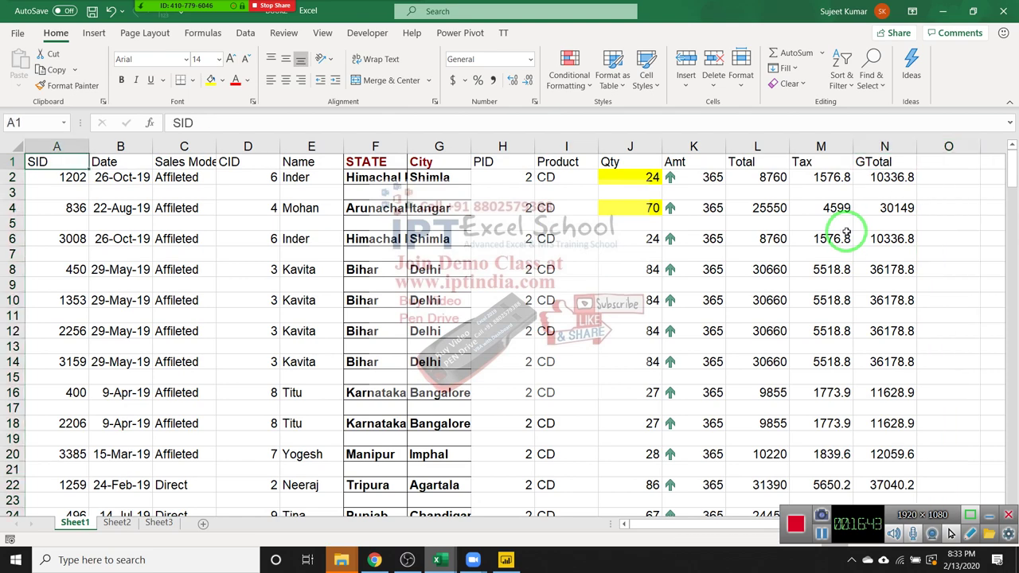
pyautogui.hotkey('ctrl', 'shift', 'Right')
pyautogui.hotkey('shift', 'Down')
pyautogui.hotkey('shift', 'Down')
pyautogui.hotkey('shift', 'Down')
pyautogui.hotkey('shift', 'Down')
pyautogui.hotkey('shift', 'Down')
pyautogui.hotkey('shift', 'Down')
pyautogui.hotkey('shift', 'Down')
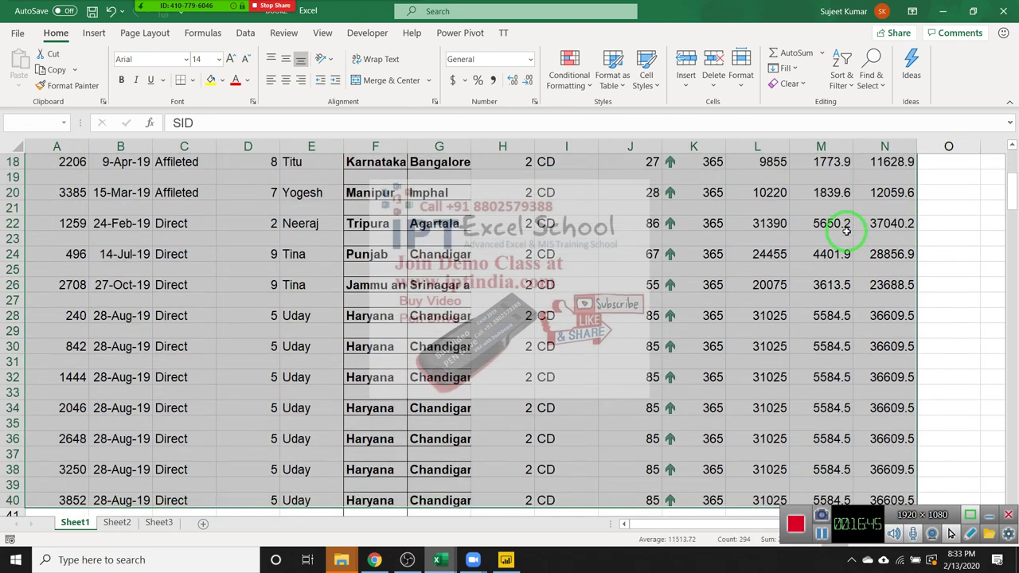
pyautogui.hotkey('shift', 'Down')
pyautogui.hotkey('shift', 'Down')
pyautogui.hotkey('shift', 'Down')
pyautogui.hotkey('shift', 'Down')
pyautogui.hotkey('shift', 'Down')
pyautogui.hotkey('shift', 'Down')
pyautogui.hotkey('shift', 'Down')
pyautogui.hotkey('shift', 'Down')
pyautogui.hotkey('shift', 'Down')
pyautogui.hotkey('shift', 'Down')
pyautogui.hotkey('shift', 'Down')
pyautogui.hotkey('shift', 'Down')
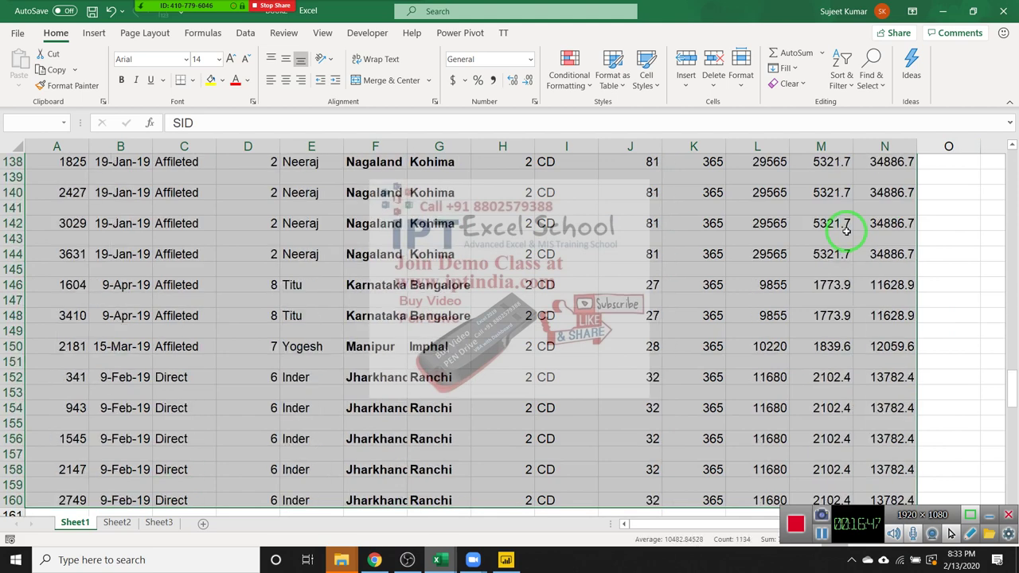
pyautogui.hotkey('shift', 'Down')
pyautogui.hotkey('shift', 'Down')
pyautogui.hotkey('shift', 'Down')
pyautogui.hotkey('shift', 'Down')
pyautogui.hotkey('shift', 'Down')
pyautogui.hotkey('shift', 'Down')
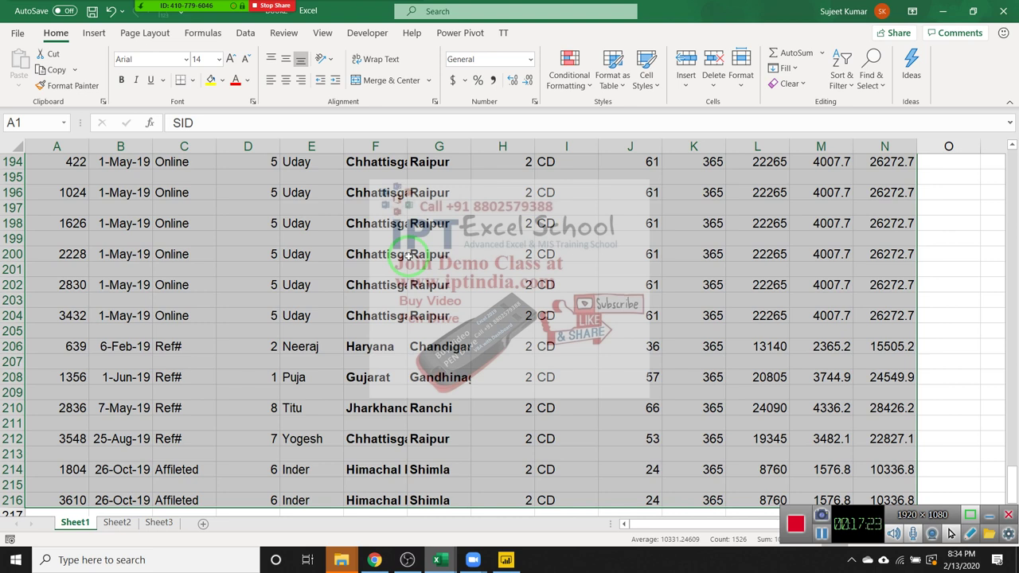
# Step: Custom-sort the selected data by SID, smallest to largest
pyautogui.click(852, 89)
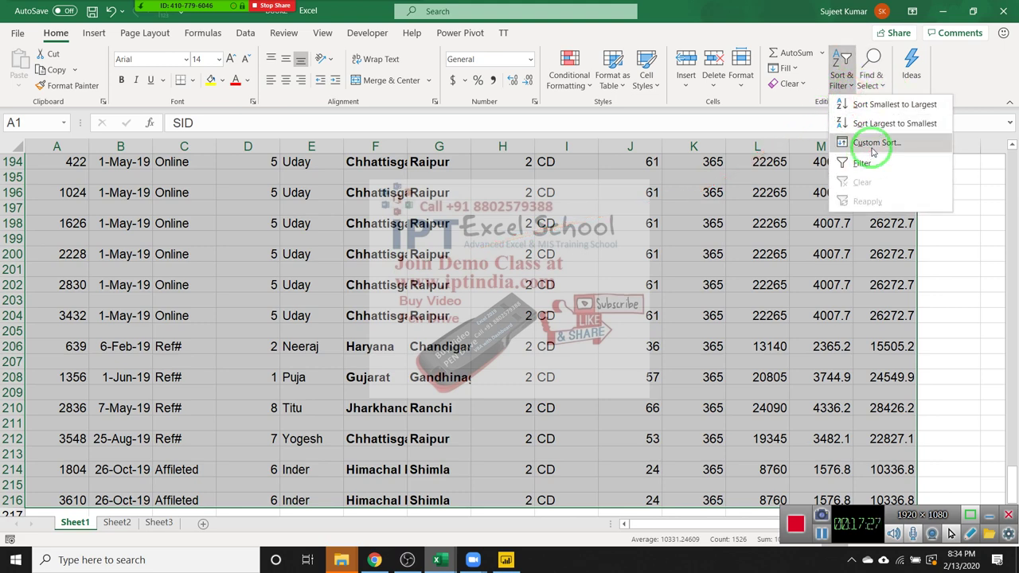
pyautogui.click(873, 145)
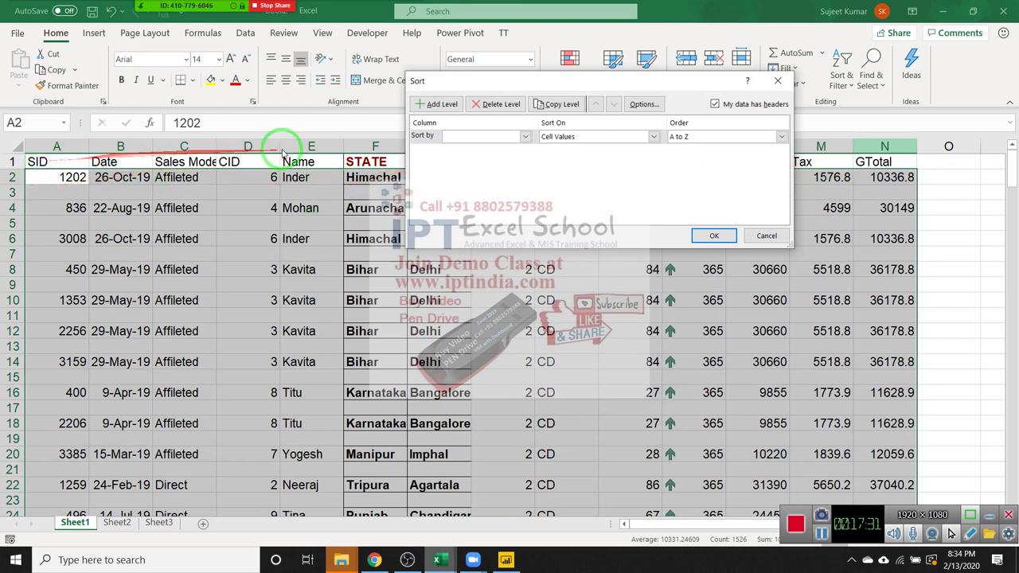
pyautogui.click(478, 138)
pyautogui.click(466, 149)
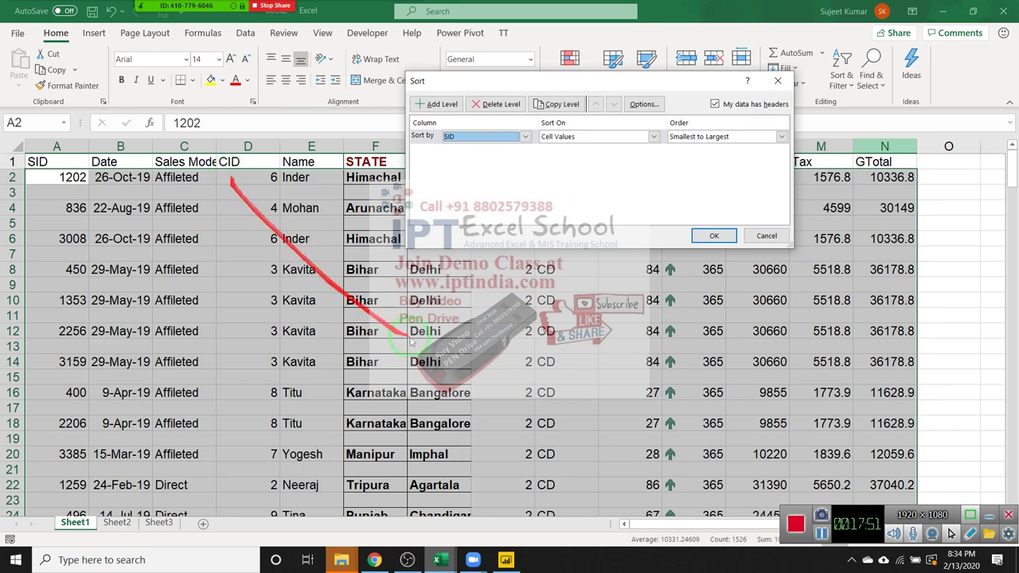
pyautogui.click(700, 236)
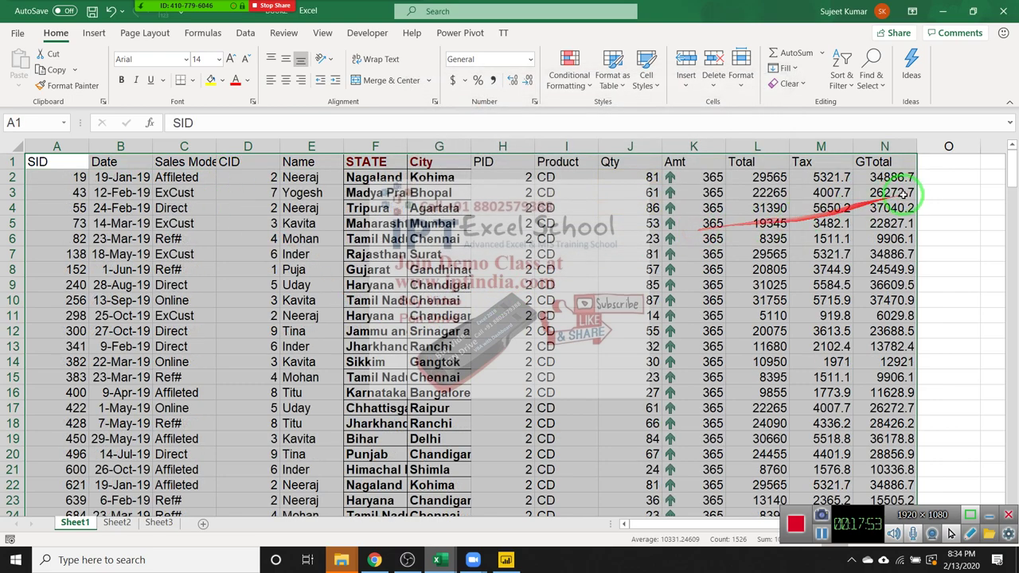
pyautogui.moveTo(1008, 166)
pyautogui.mouseDown()
pyautogui.moveTo(1012, 385)
pyautogui.moveTo(1012, 333)
pyautogui.mouseUp()
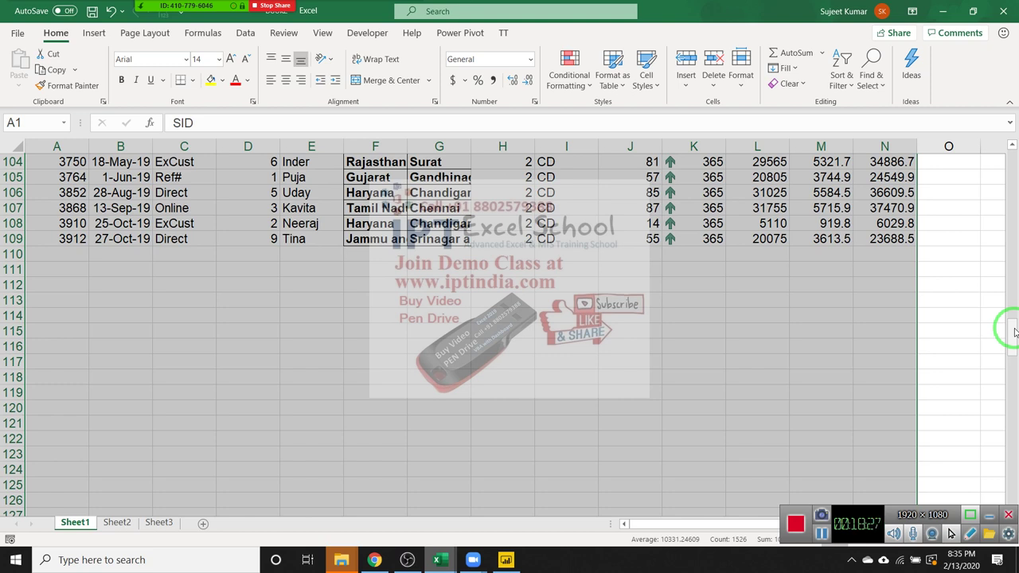
pyautogui.hotkey('ctrl', 'Home')
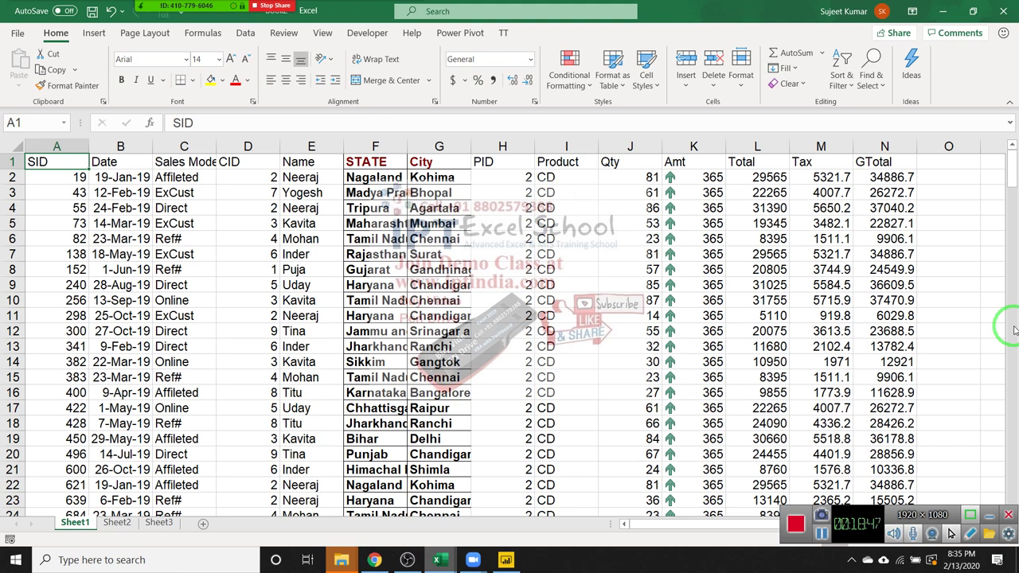
pyautogui.press('Down')
pyautogui.press('Down')
pyautogui.press('Down')
pyautogui.press('Down')
pyautogui.hotkey('shift', 'space')
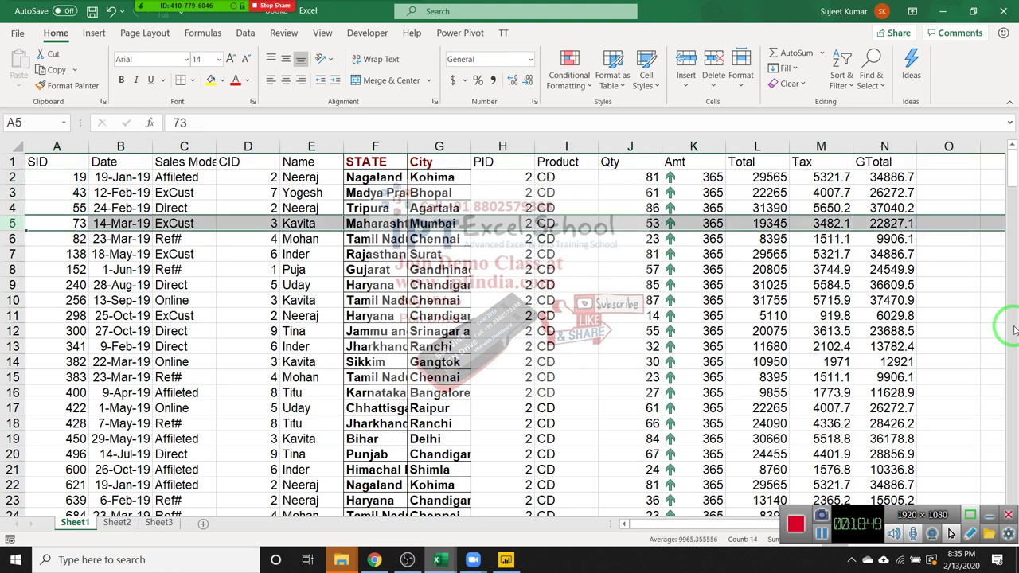
pyautogui.hotkey('ctrl', 'shift', '+')
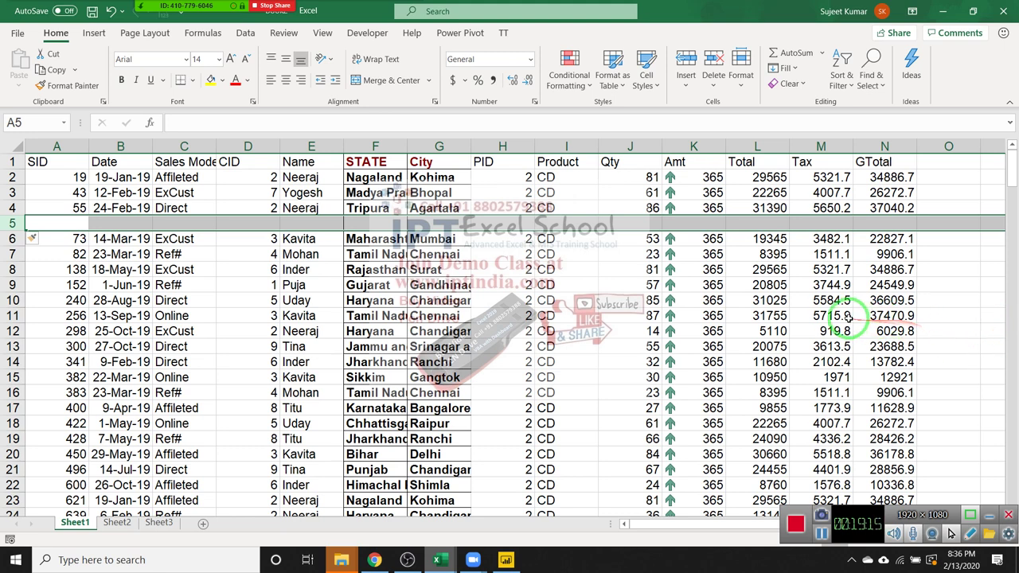
pyautogui.hotkey('ctrl', '-')
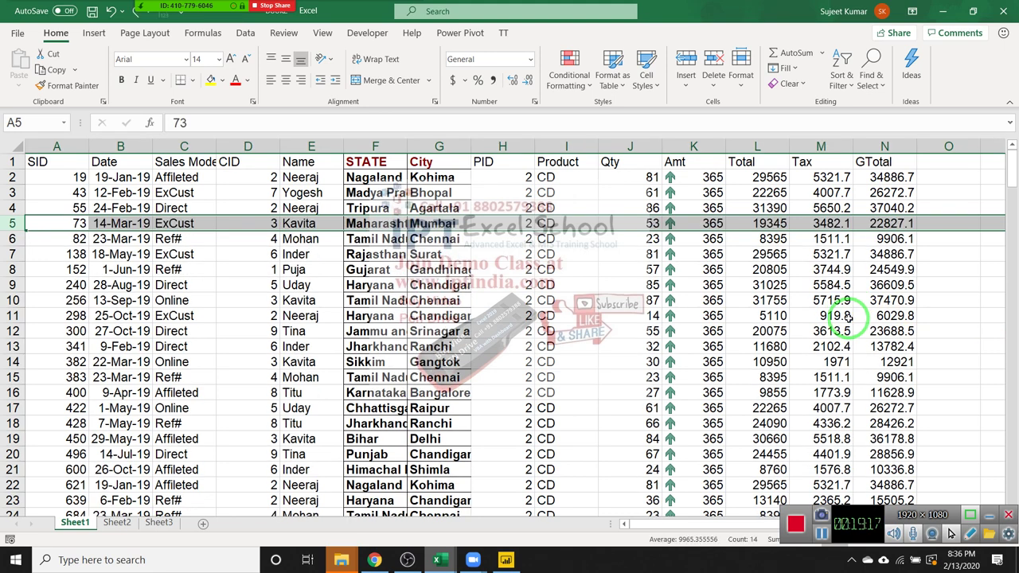